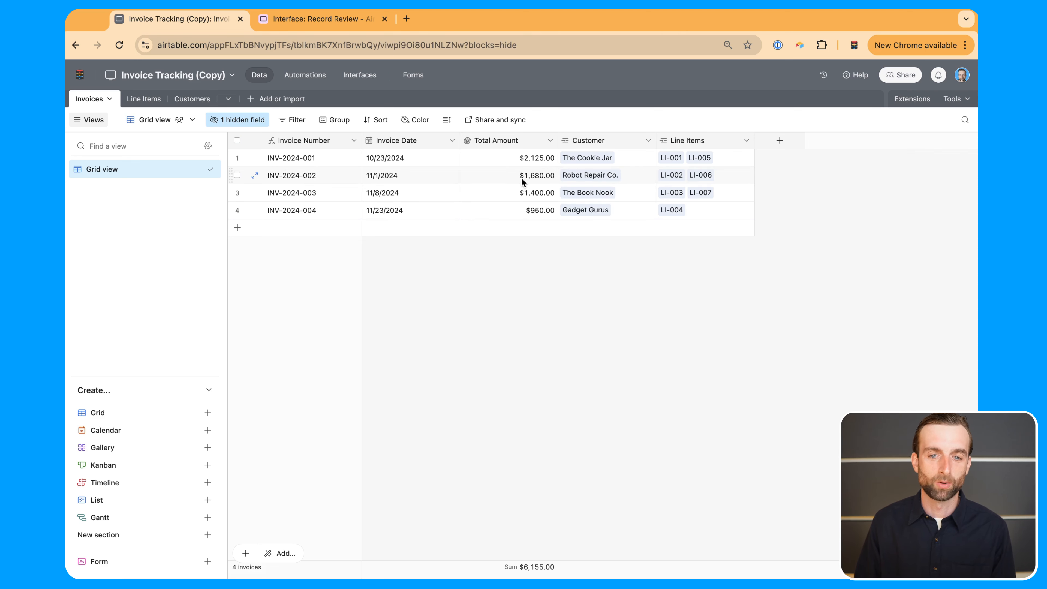
Review the records in the Line Items and Customers tables
click(147, 101)
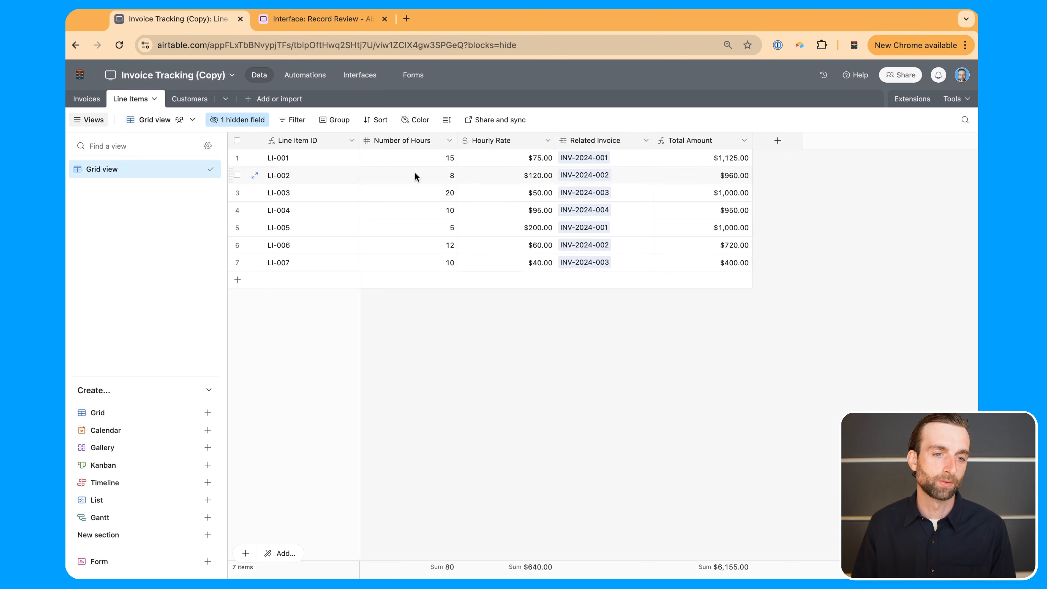
click(191, 99)
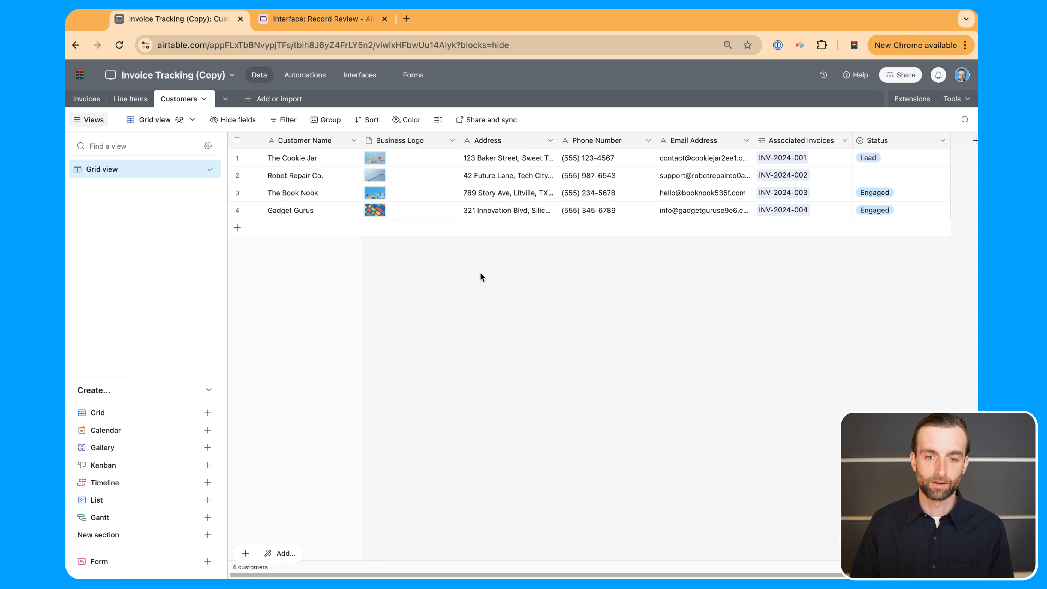
Start building a new interface for the base and name it Invoicing
click(359, 78)
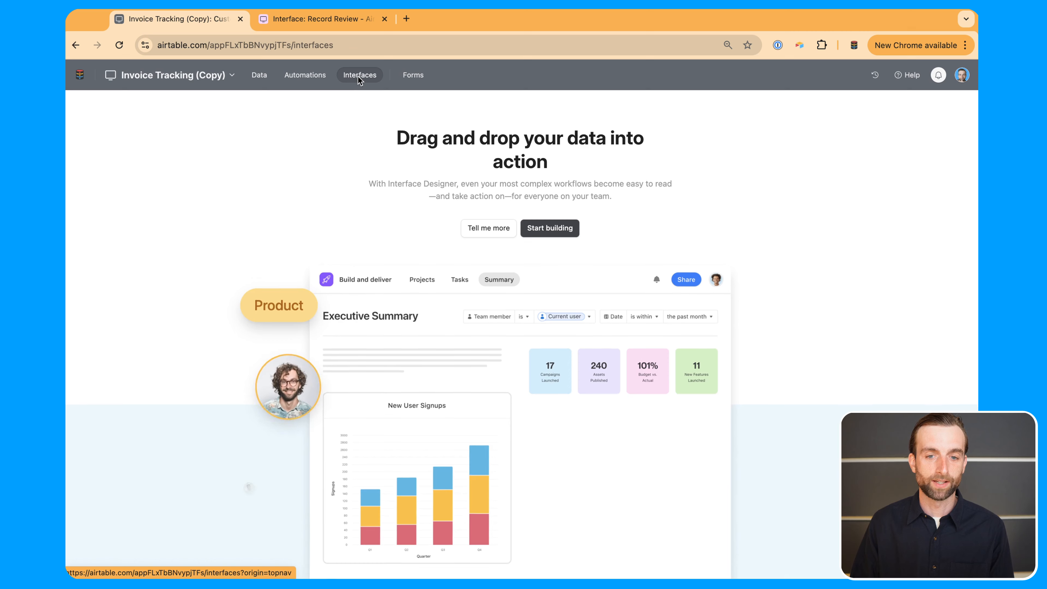
click(559, 227)
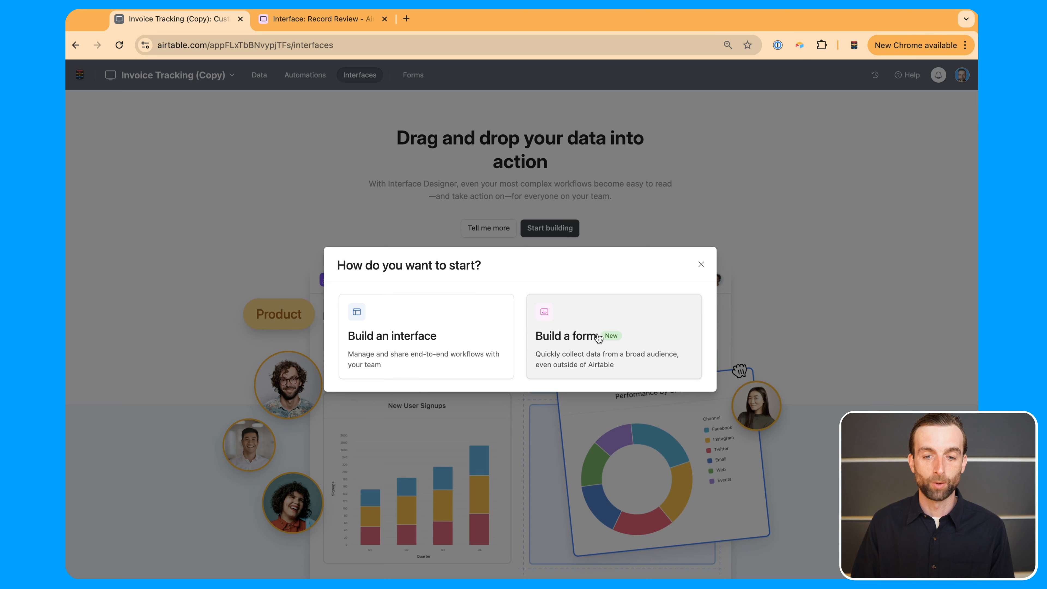
click(464, 323)
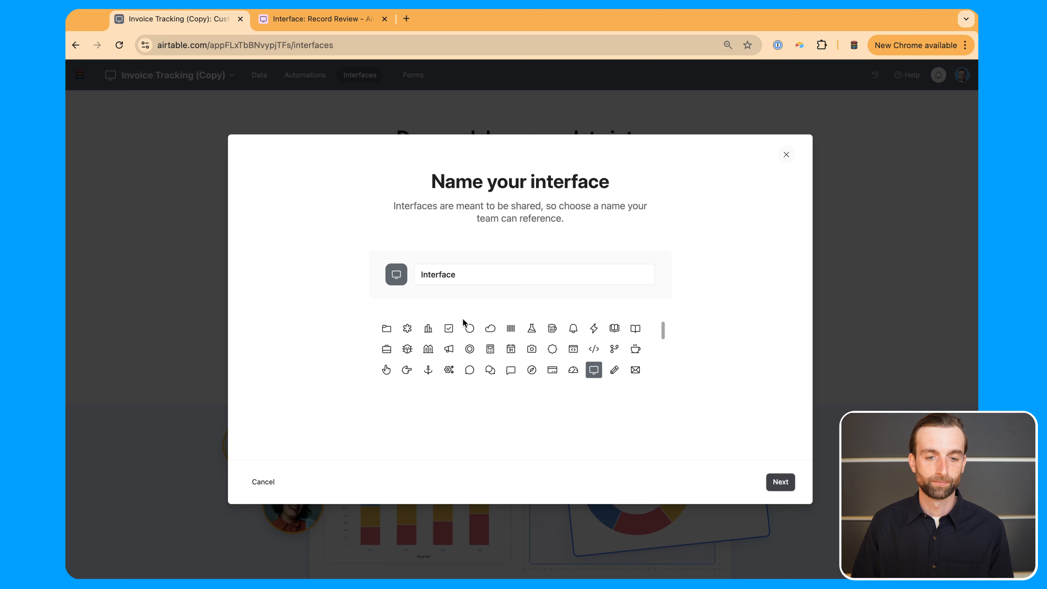
triple_click(481, 274)
key(BackSpace)
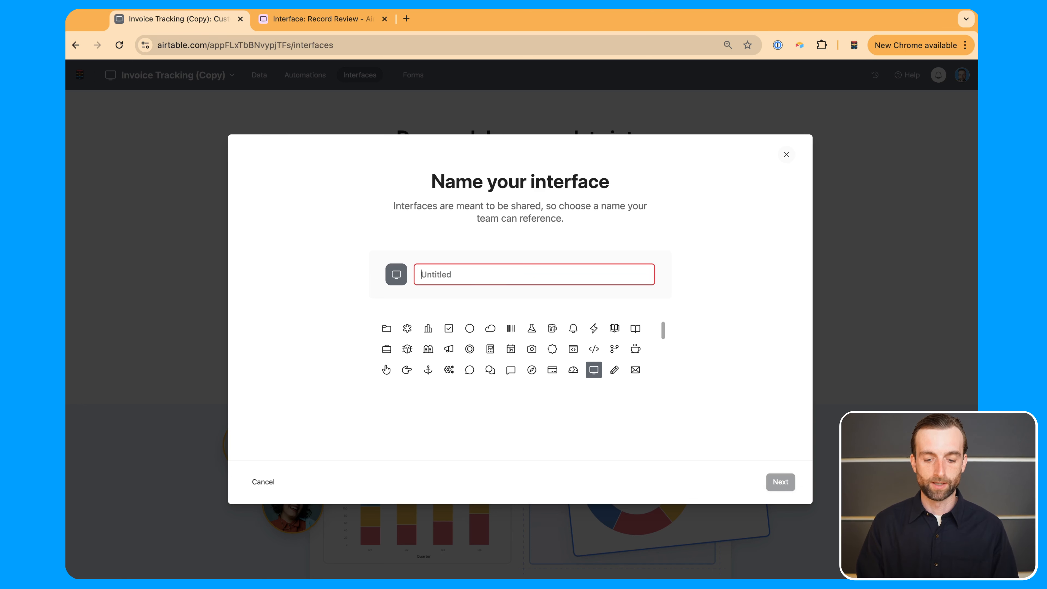
text(Invoicing)
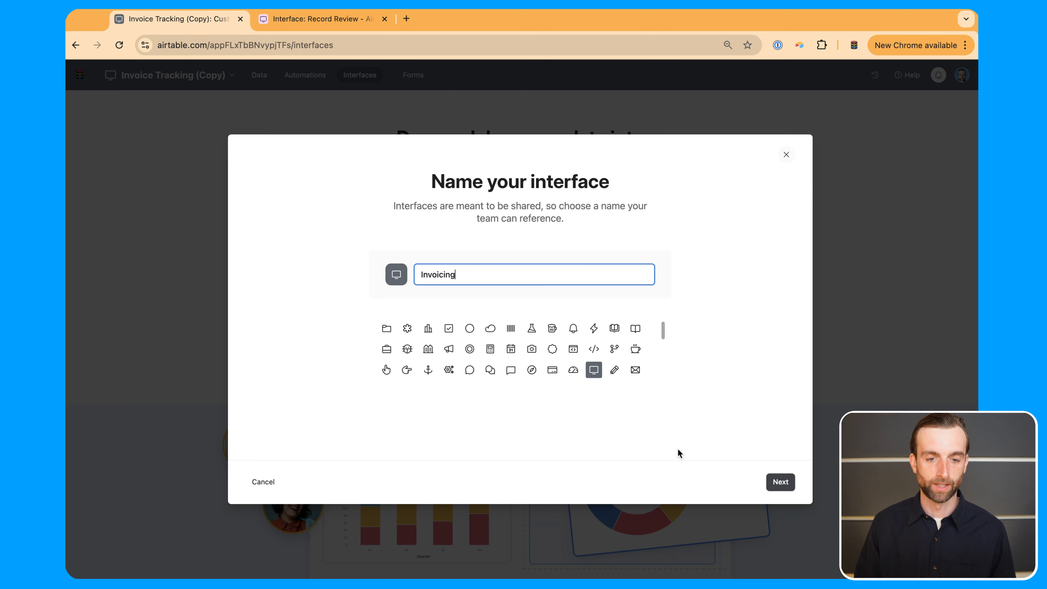
click(777, 481)
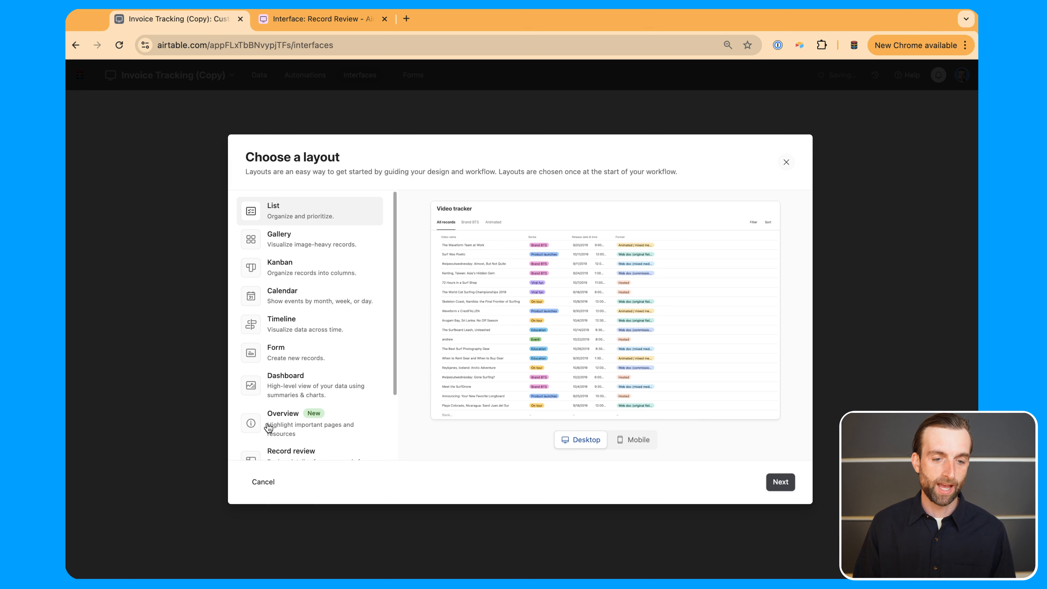
Examine the available page layouts, from List and Gallery through Record review and Blank
scroll(355, 404, down, 3)
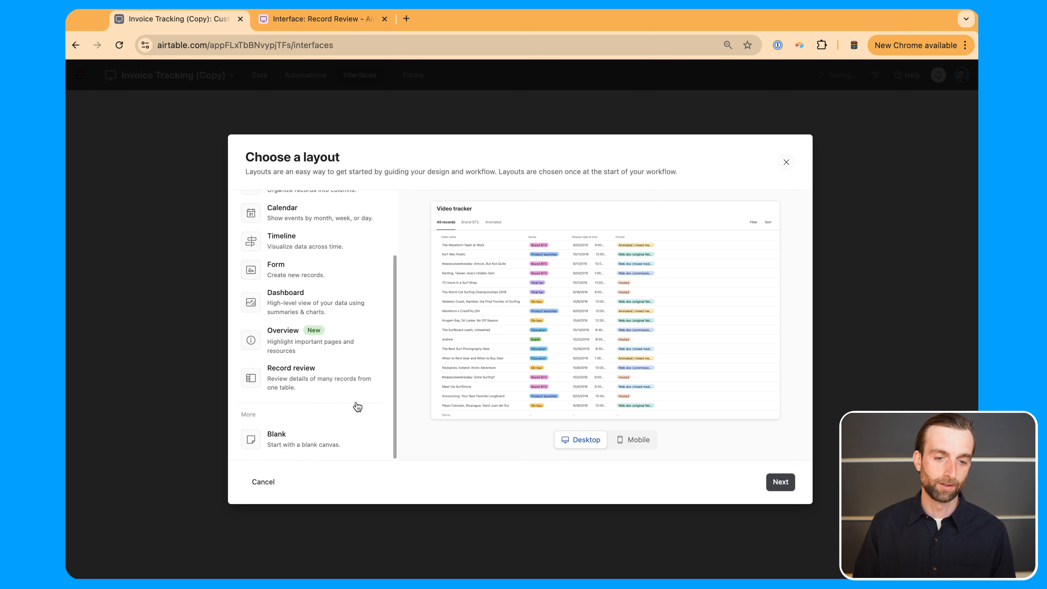
scroll(358, 398, up, 3)
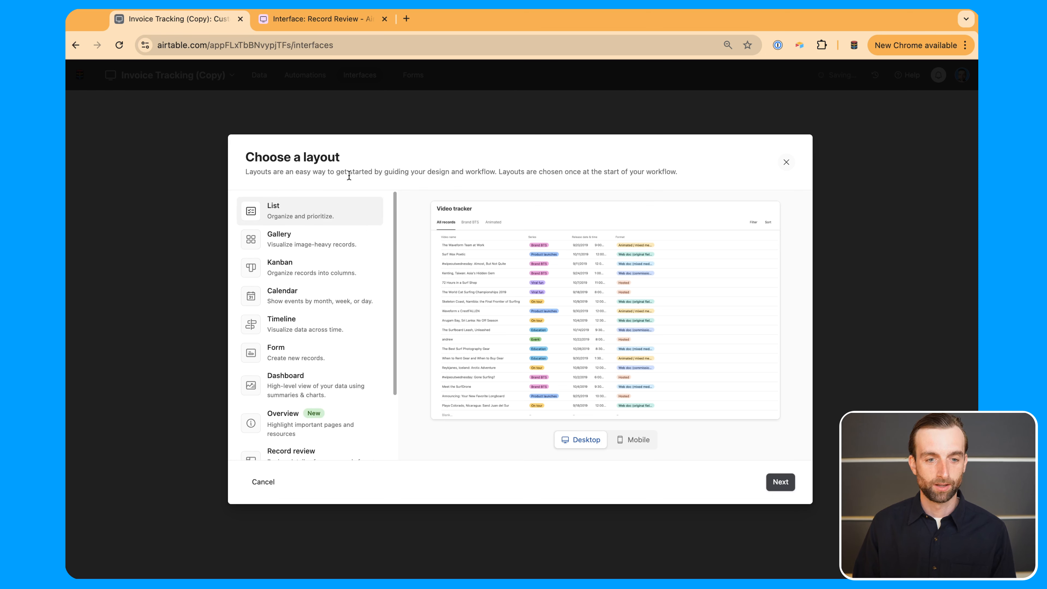
scroll(346, 334, down, 3)
scroll(348, 339, up, 3)
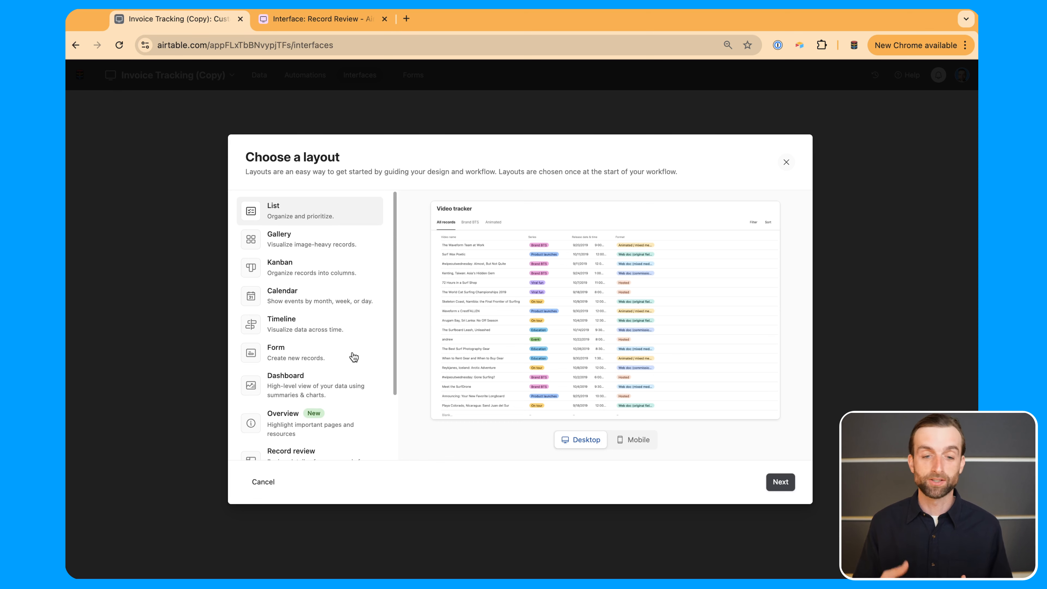
scroll(343, 353, down, 1)
scroll(344, 353, down, 1)
scroll(348, 314, up, 2)
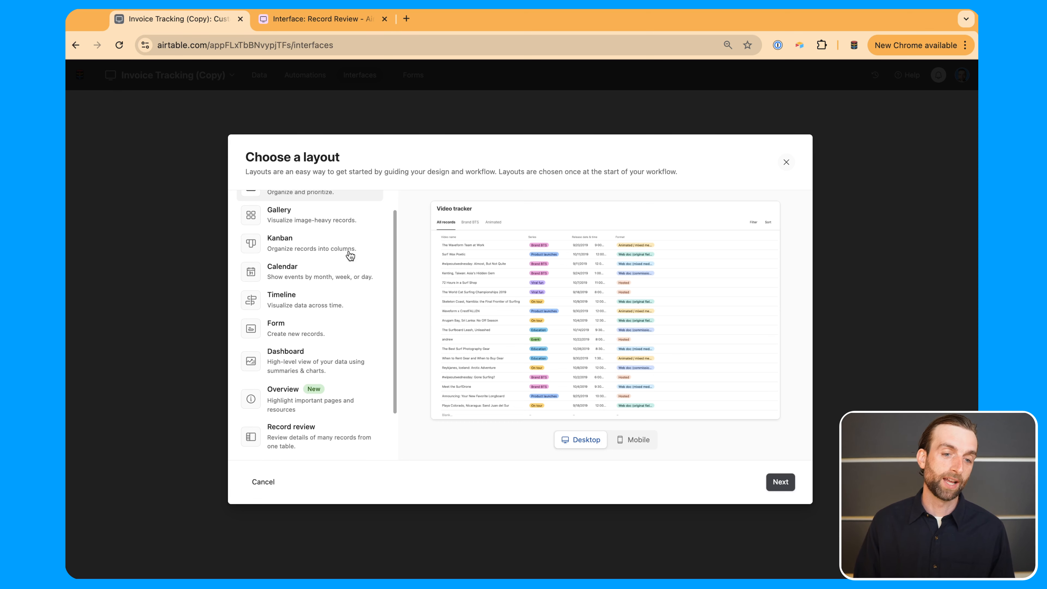
scroll(331, 412, down, 2)
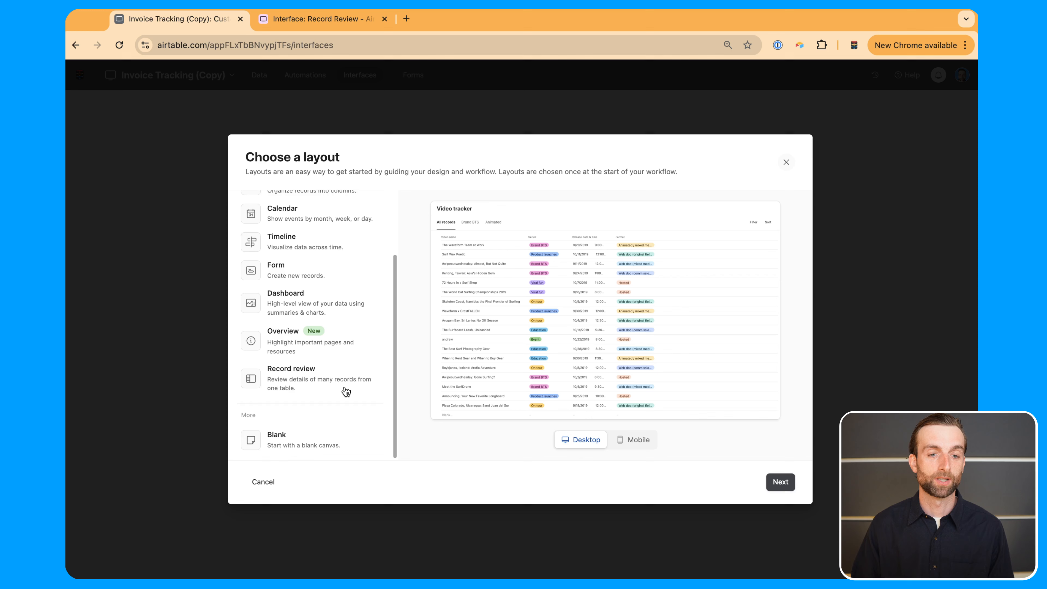
scroll(335, 392, up, 3)
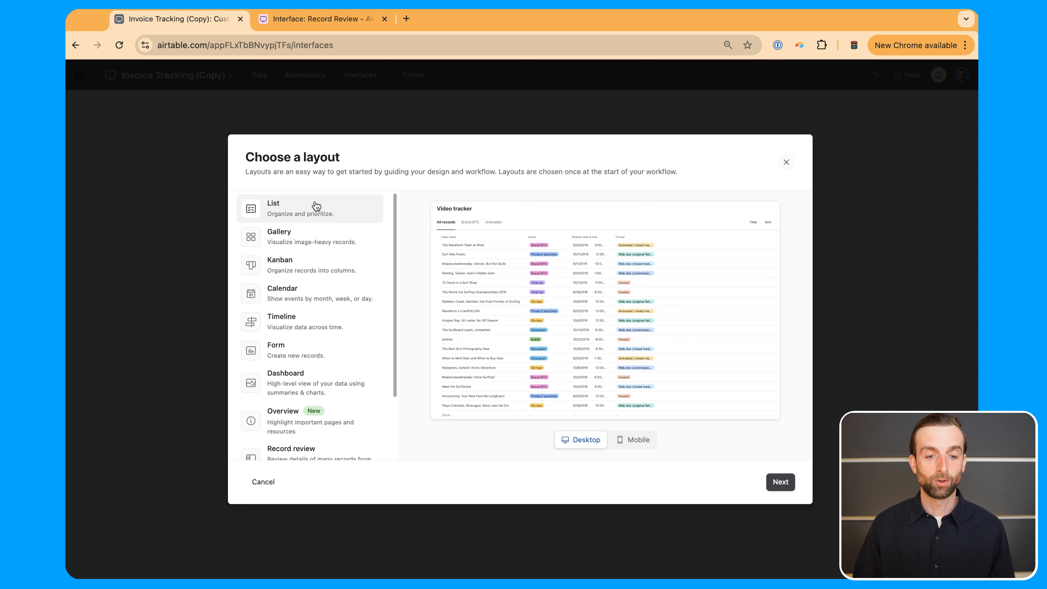
scroll(363, 285, down, 3)
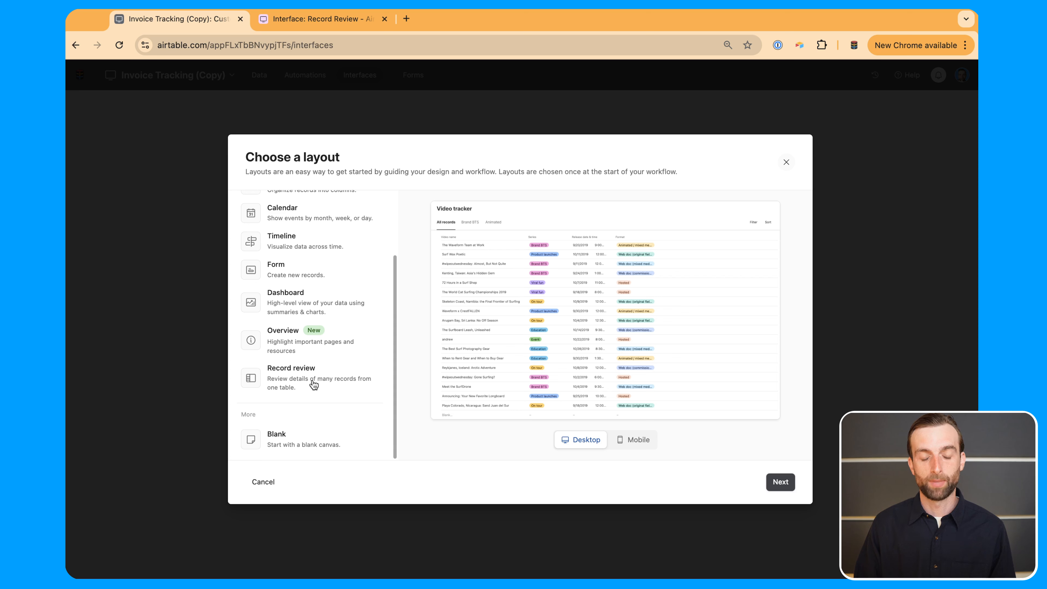
scroll(328, 383, up, 3)
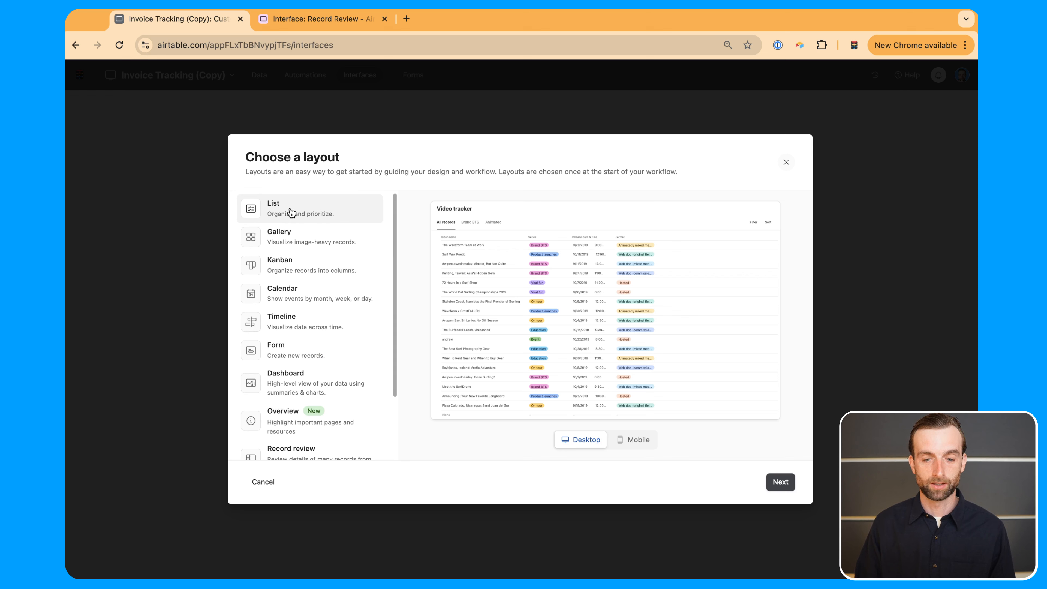
Create the interface page with the List layout connected to the Invoices table
click(781, 482)
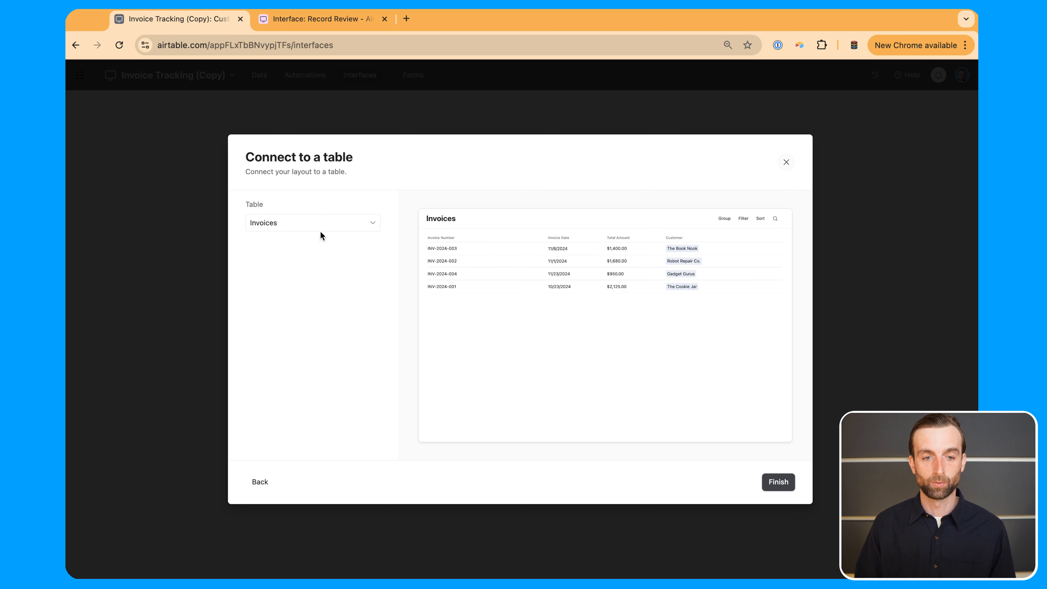
click(783, 483)
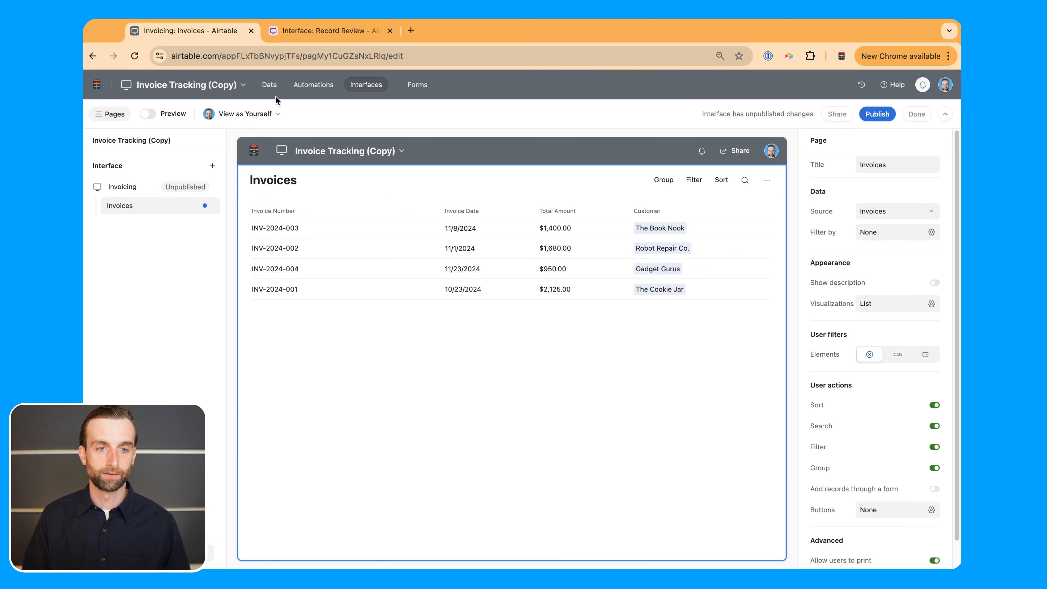
Open the base's data tables in a separate browser tab and return to the interface editor
click(270, 86)
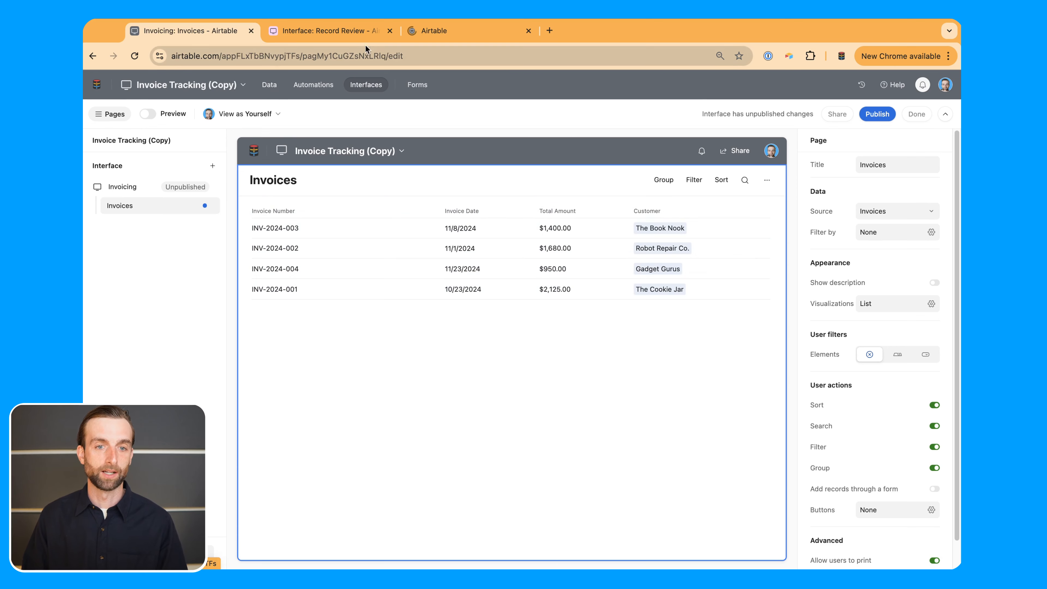
click(443, 31)
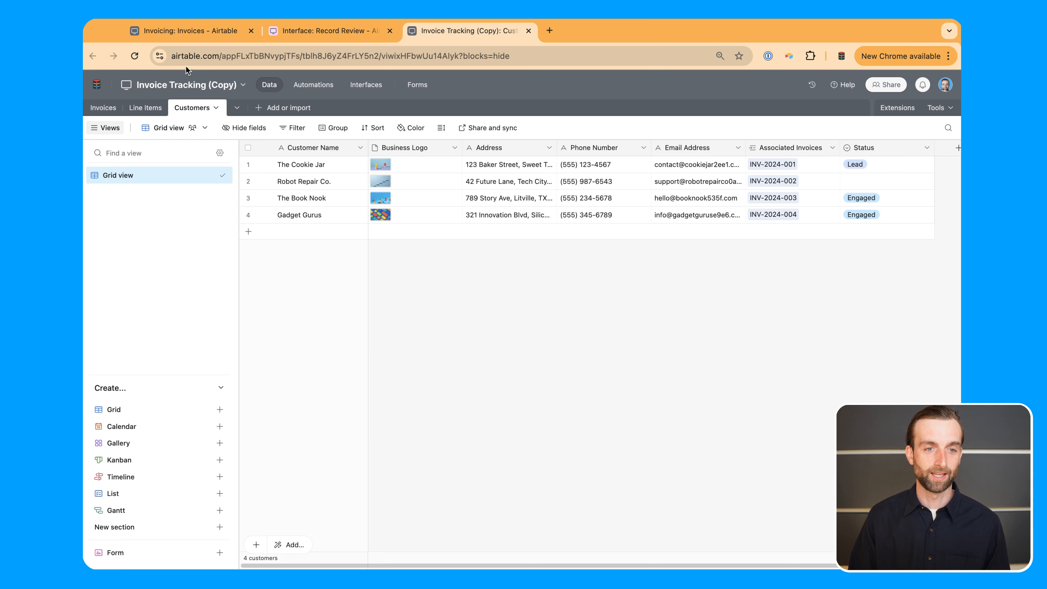
click(186, 32)
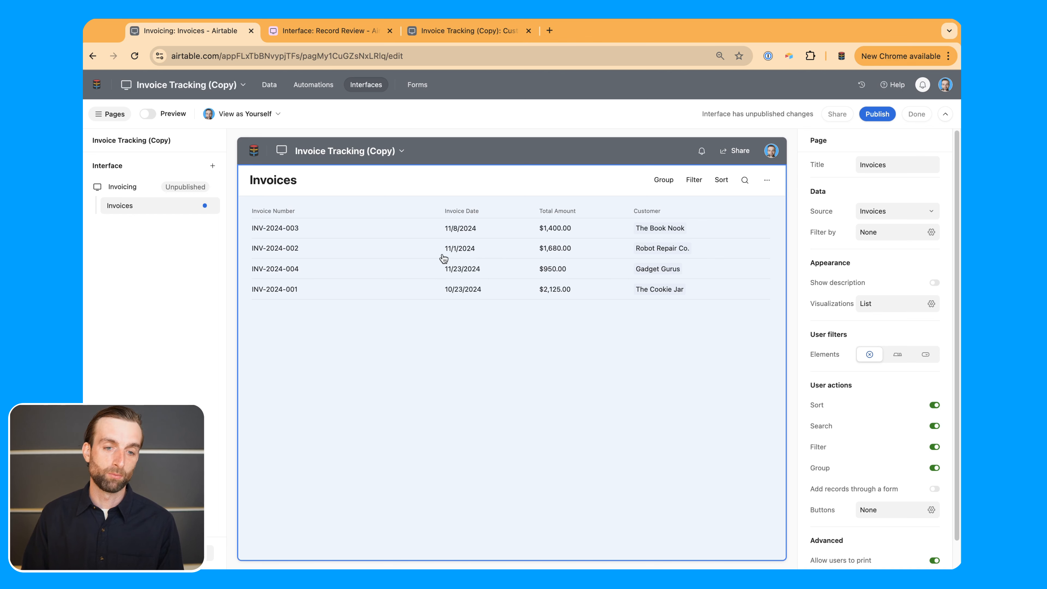
Allow users to open record details from the invoice list, using the Invoice Detail layout
click(417, 235)
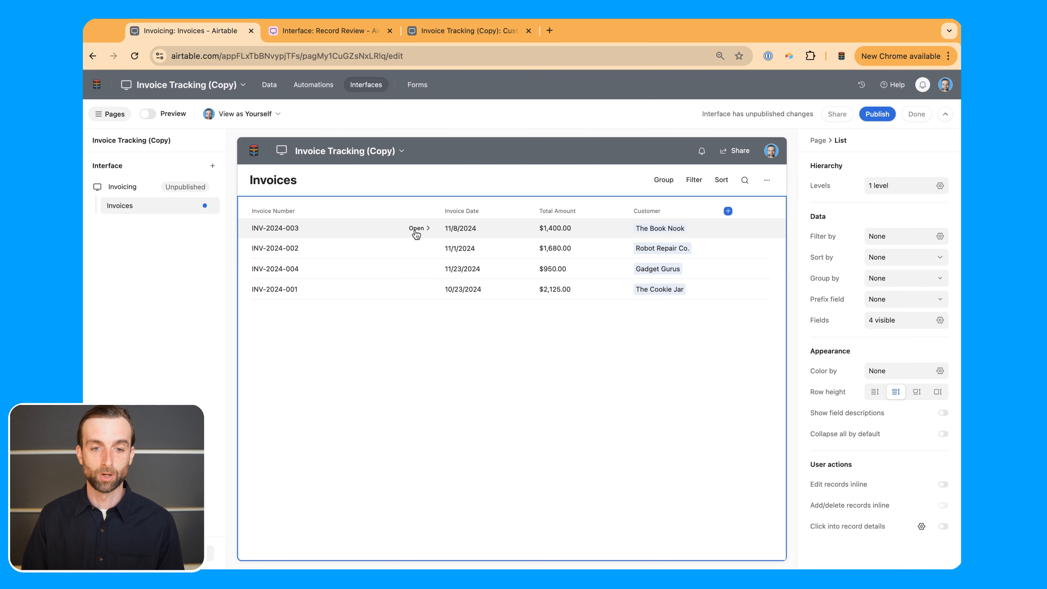
click(417, 230)
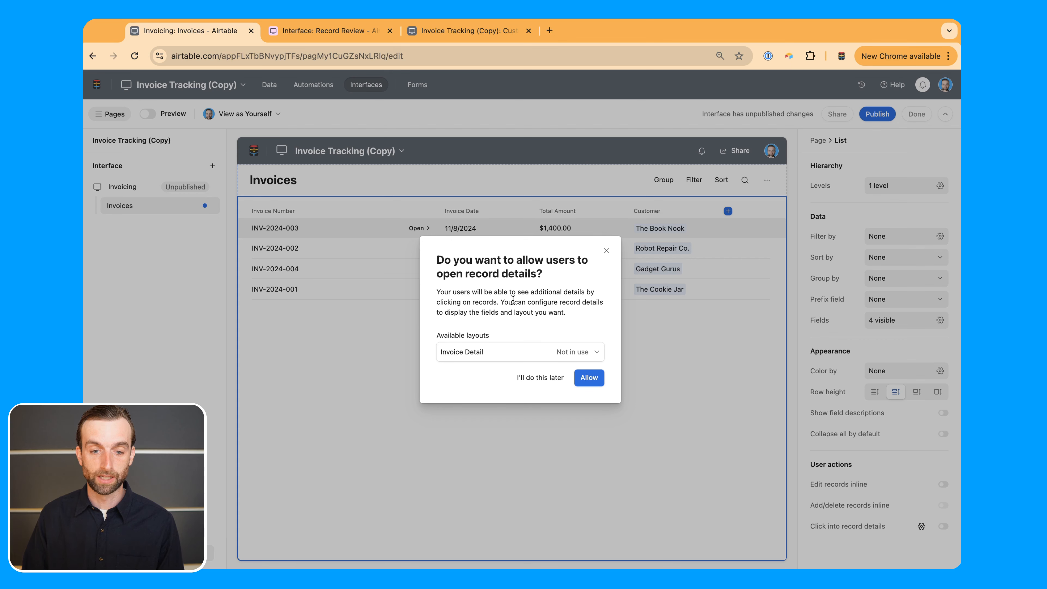
click(590, 379)
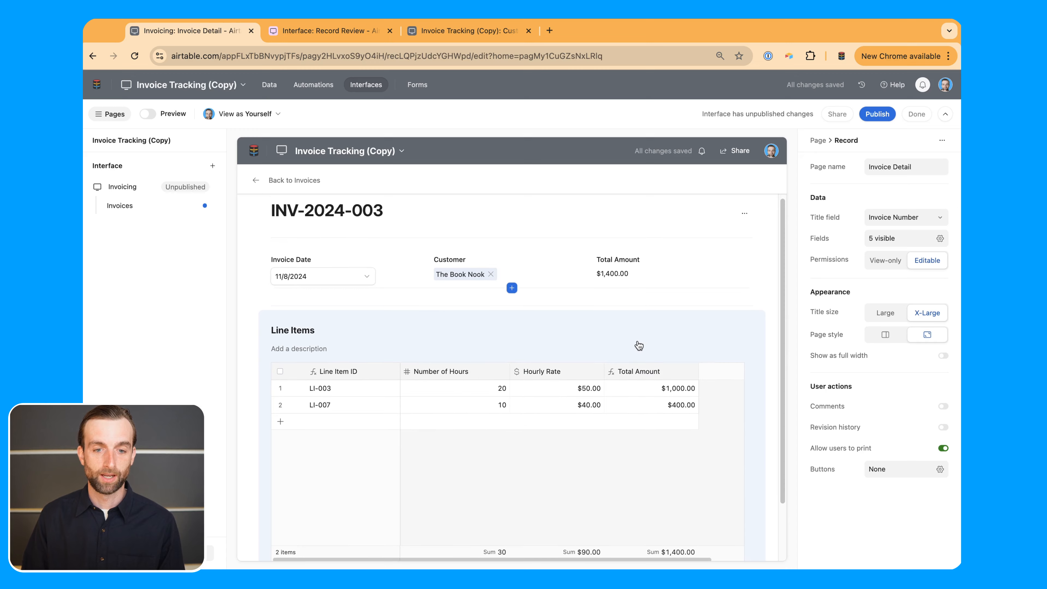
Inspect the invoice detail page, checking the settings of the Invoice Date, Customer and Line Items elements
scroll(651, 367, down, 2)
scroll(624, 350, up, 2)
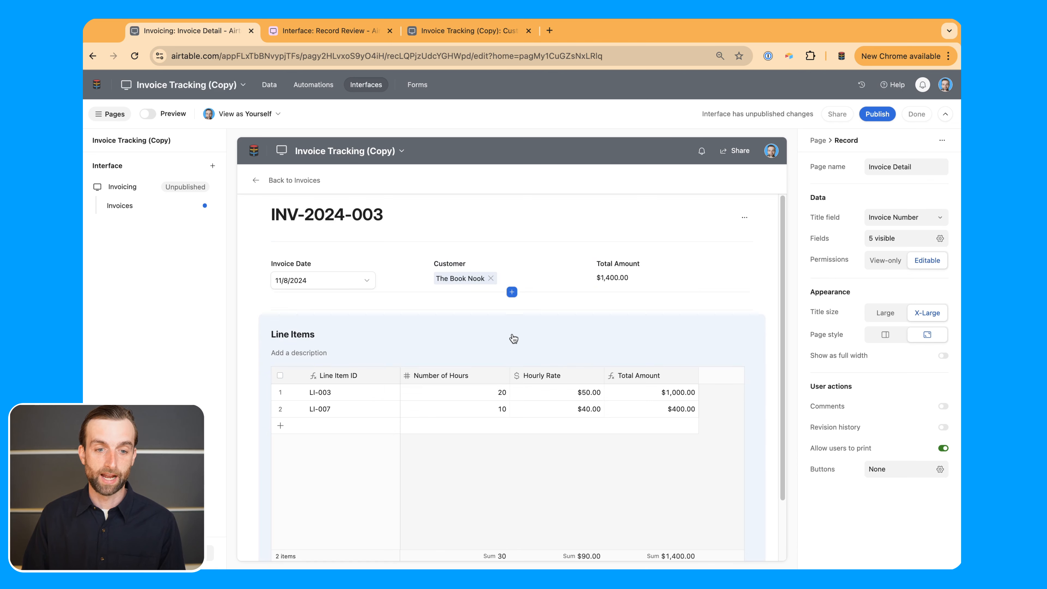
click(385, 270)
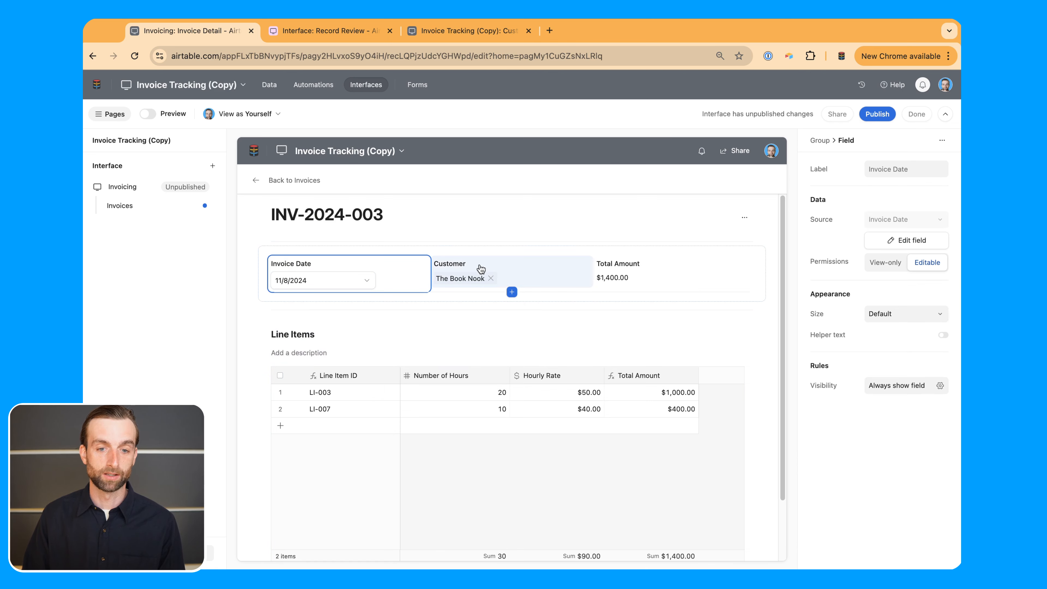
mouse_move(500, 276)
mouse_down()
mouse_move(413, 297)
mouse_move(497, 276)
mouse_up()
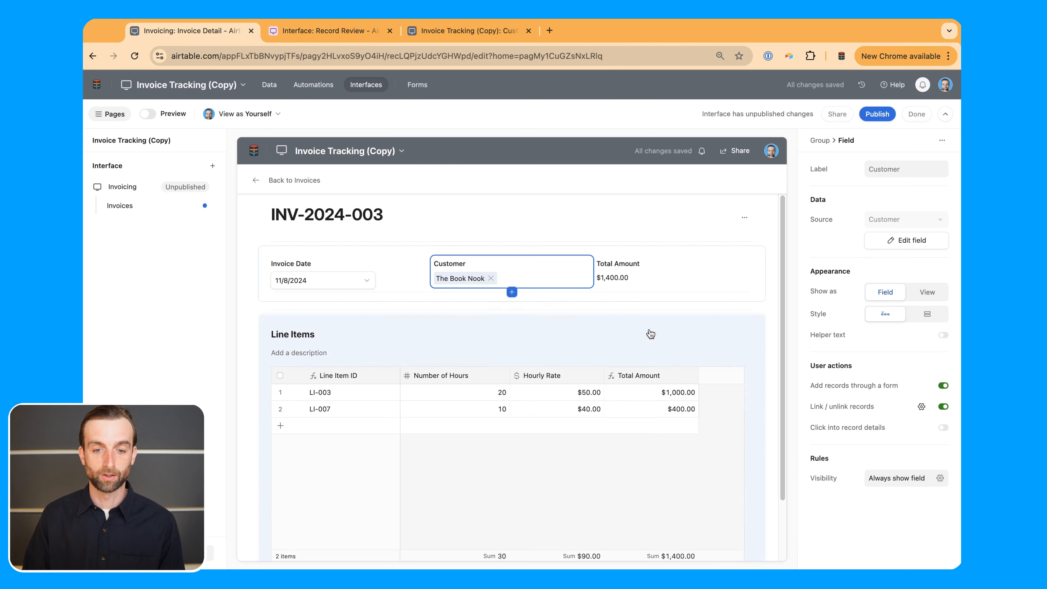
click(700, 338)
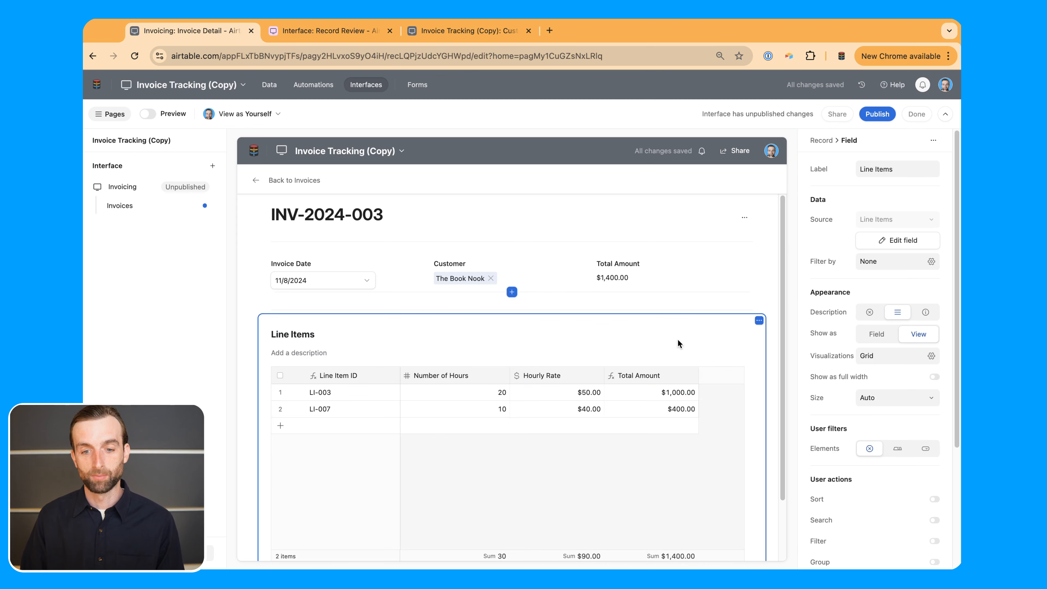
scroll(719, 389, down, 2)
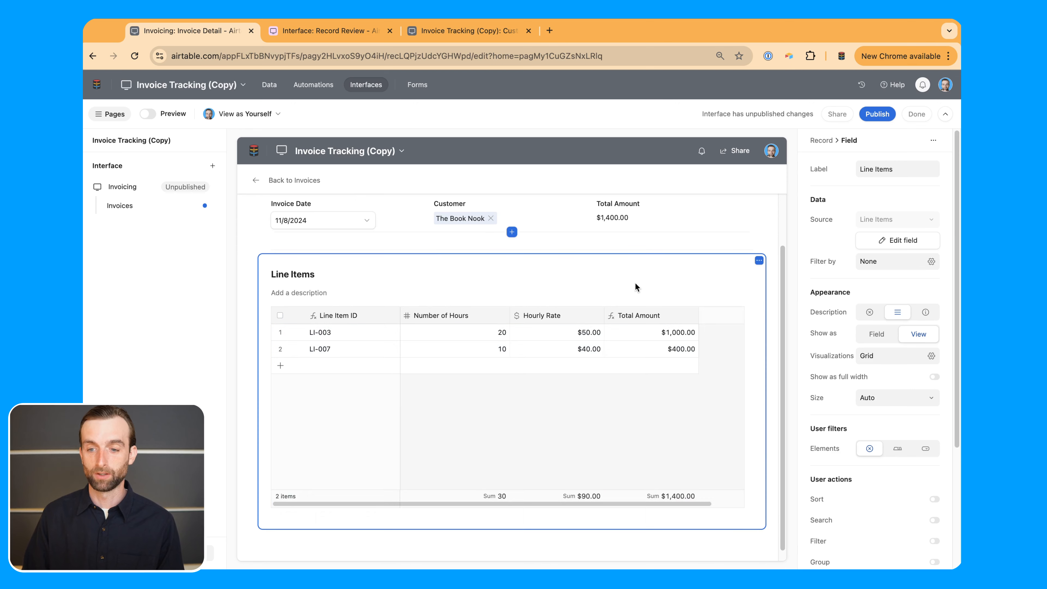
scroll(637, 288, up, 2)
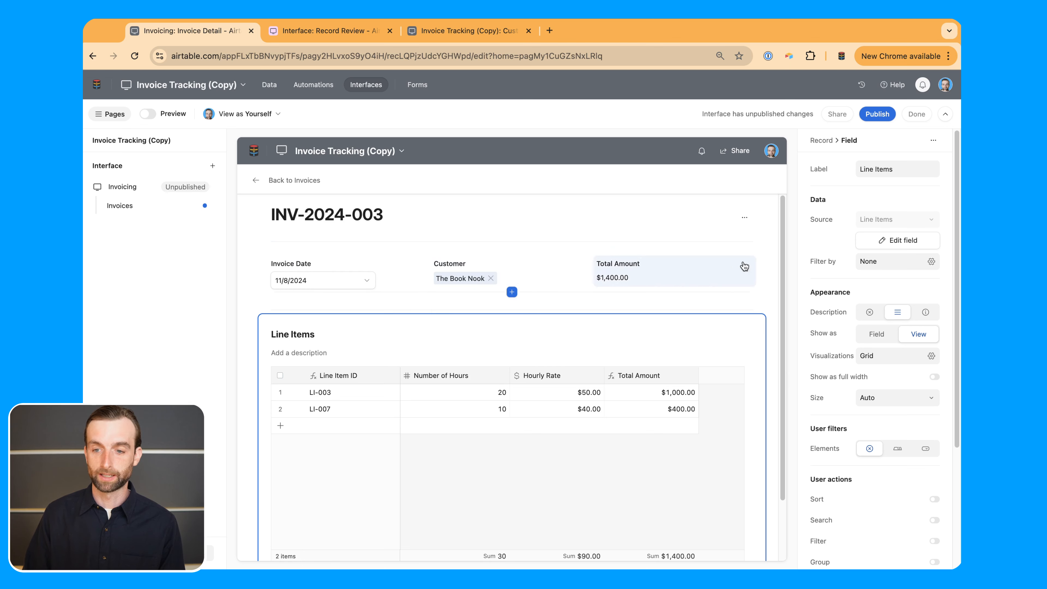
Show Line Items as a plain field and select the Customer field for comparison
click(877, 334)
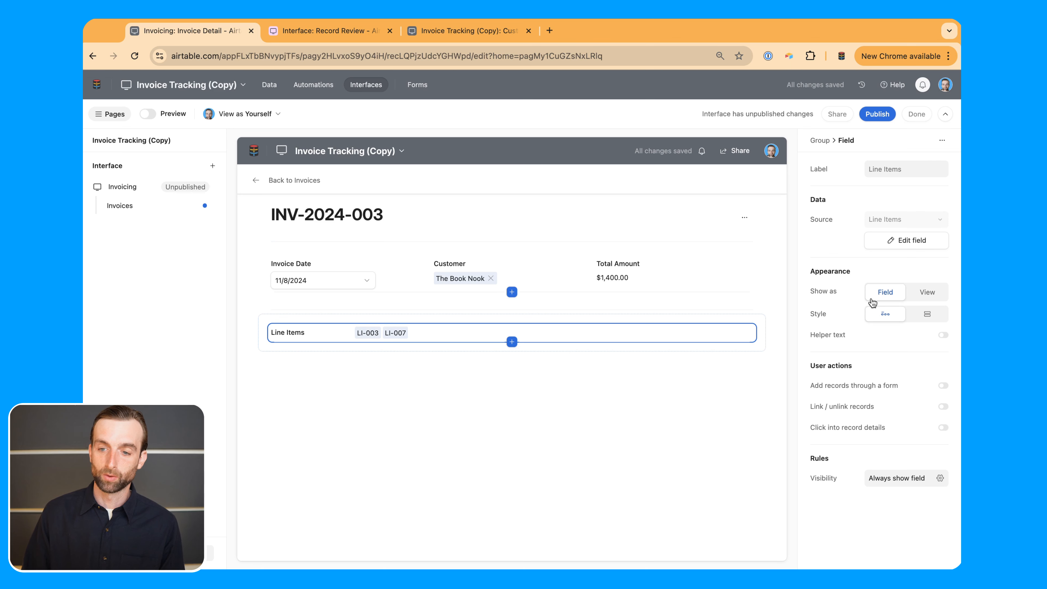
click(495, 270)
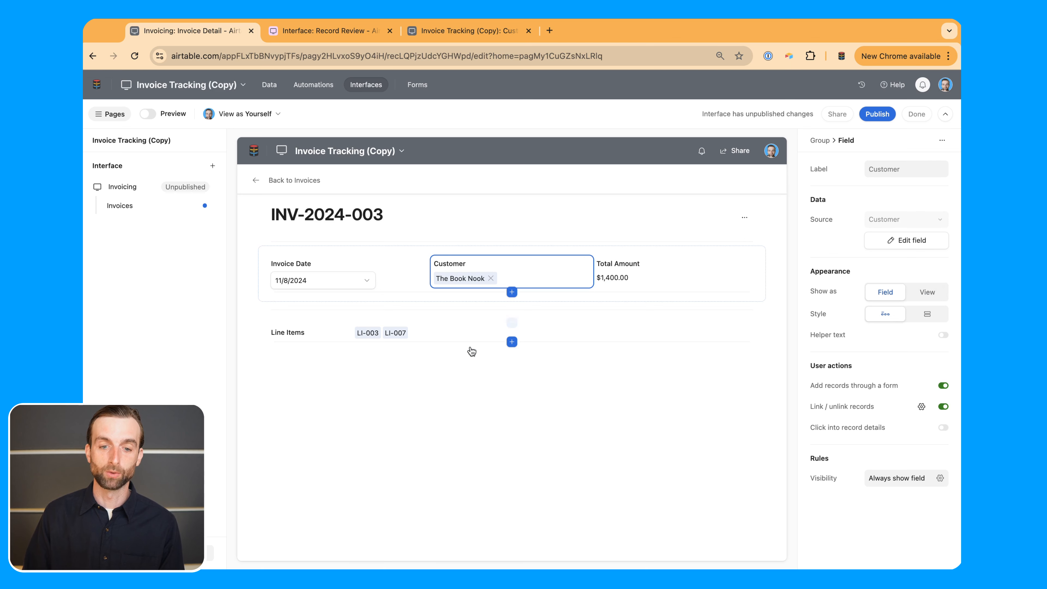
Show the Line Items field as a view, enabling the Grid visualization and hiding List
click(462, 331)
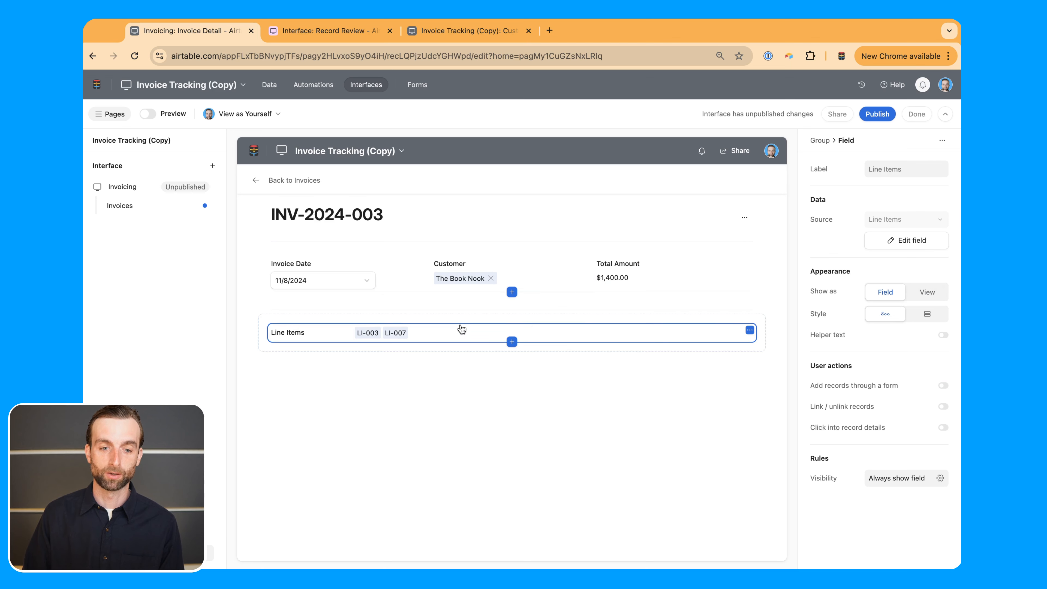
click(923, 296)
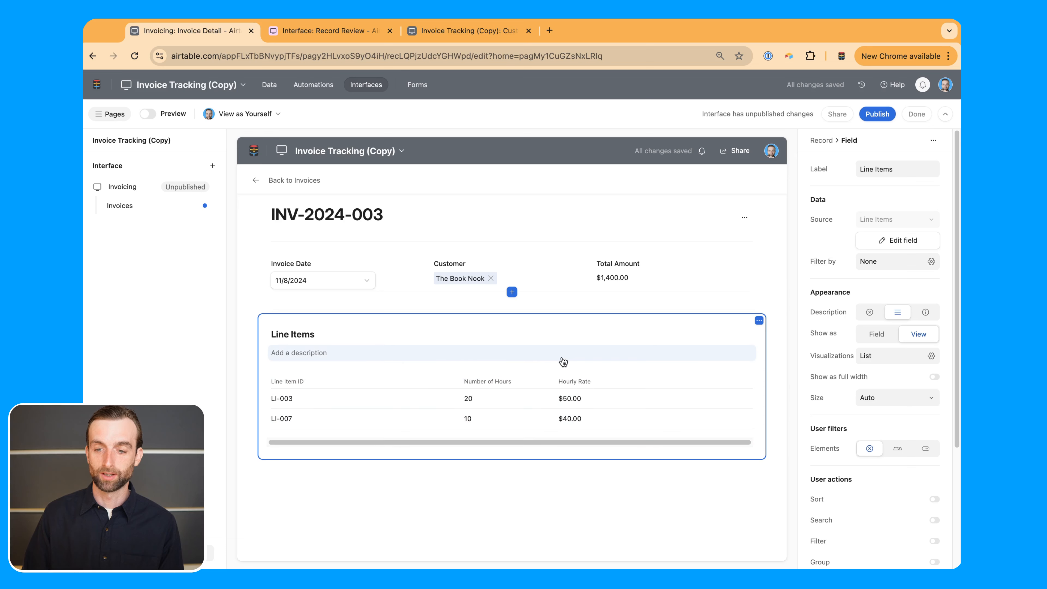
click(883, 359)
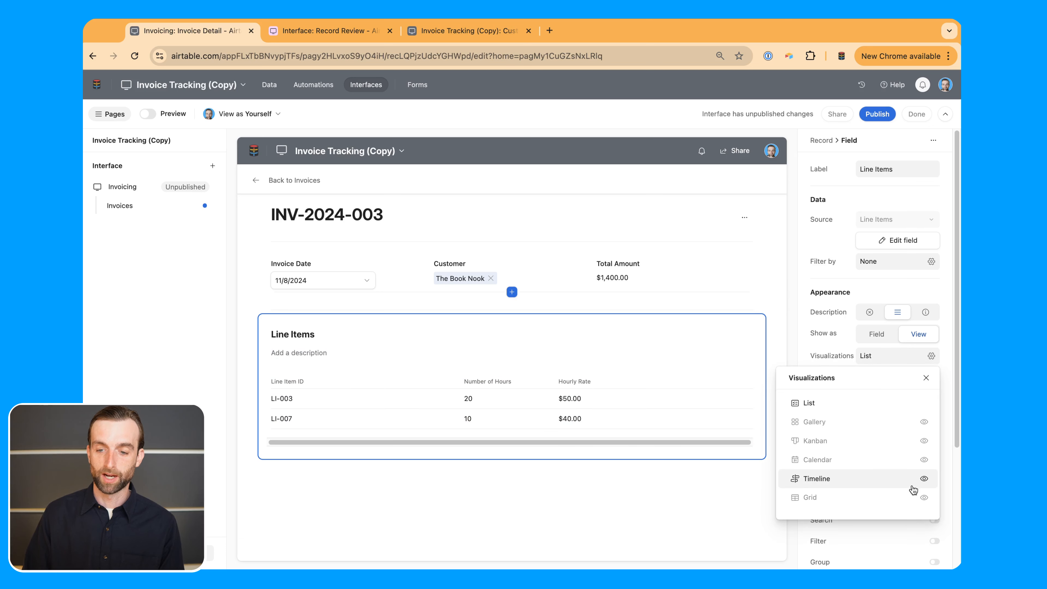
click(923, 497)
click(924, 404)
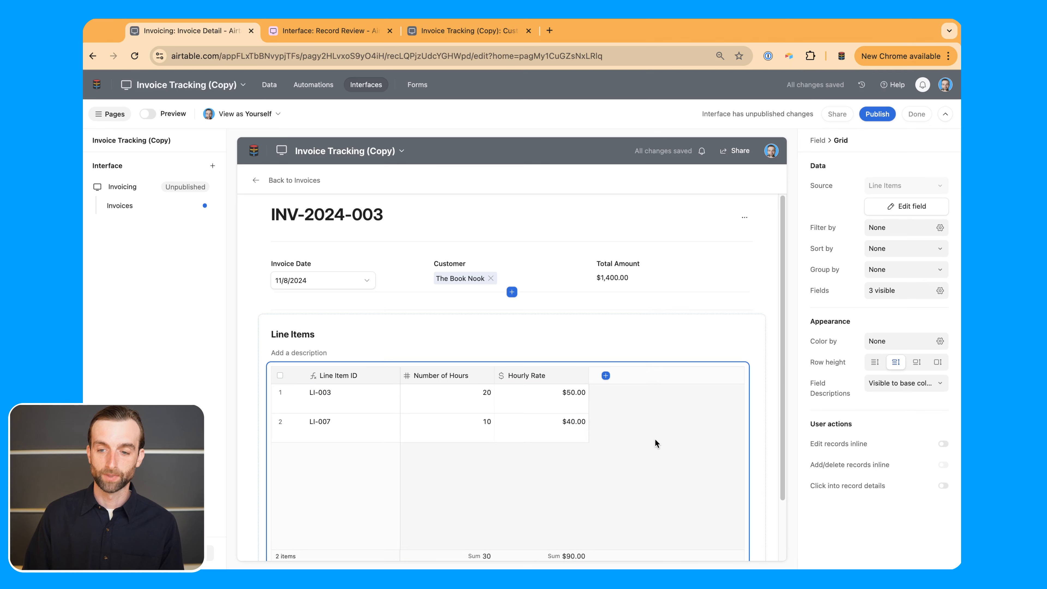
Set the Line Items grid to the shortest row height and show its Total Amount field
click(876, 363)
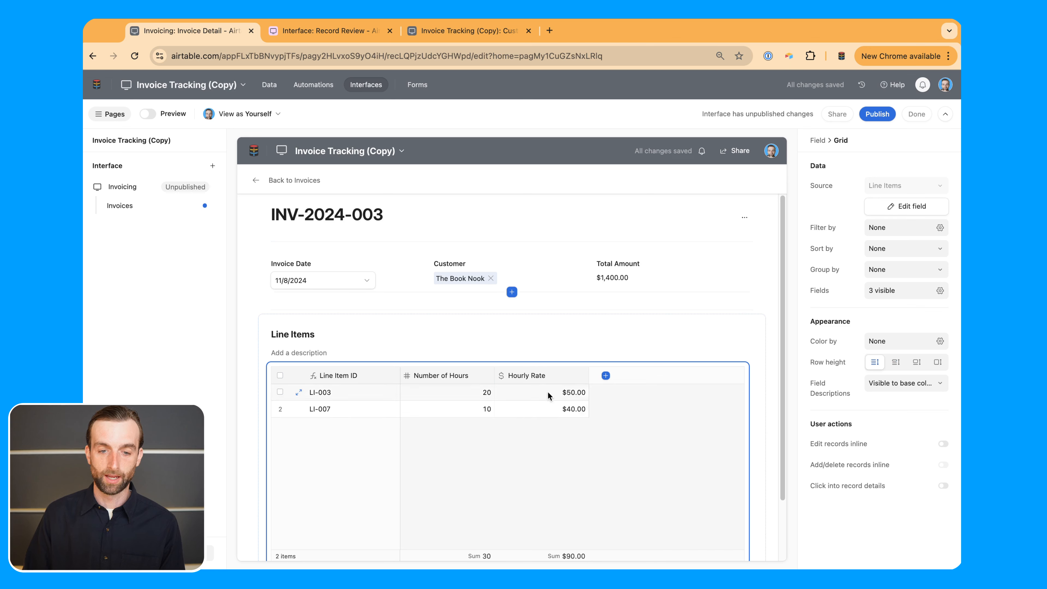
click(878, 291)
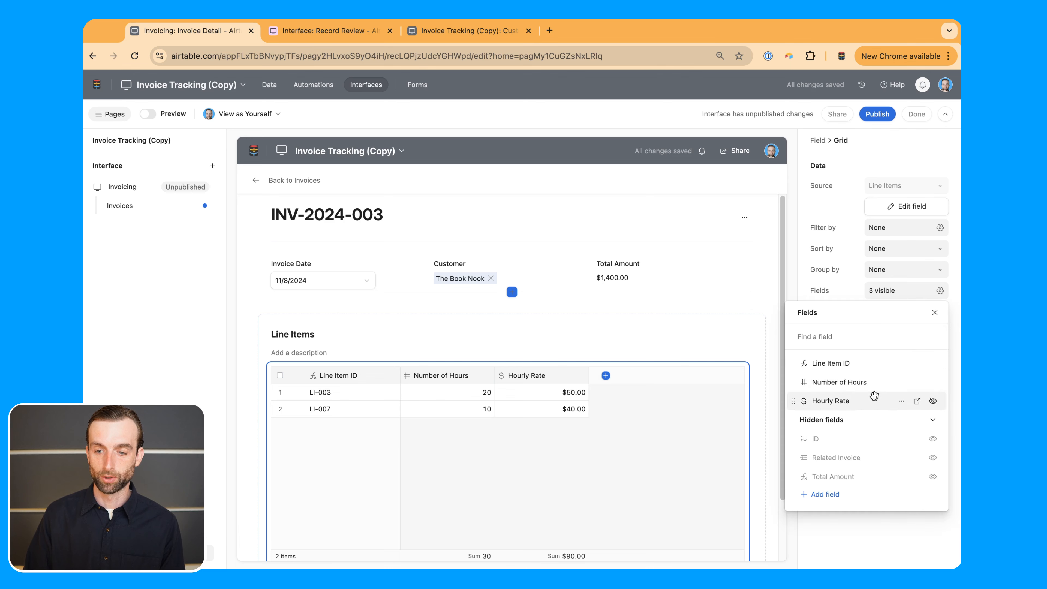
click(932, 476)
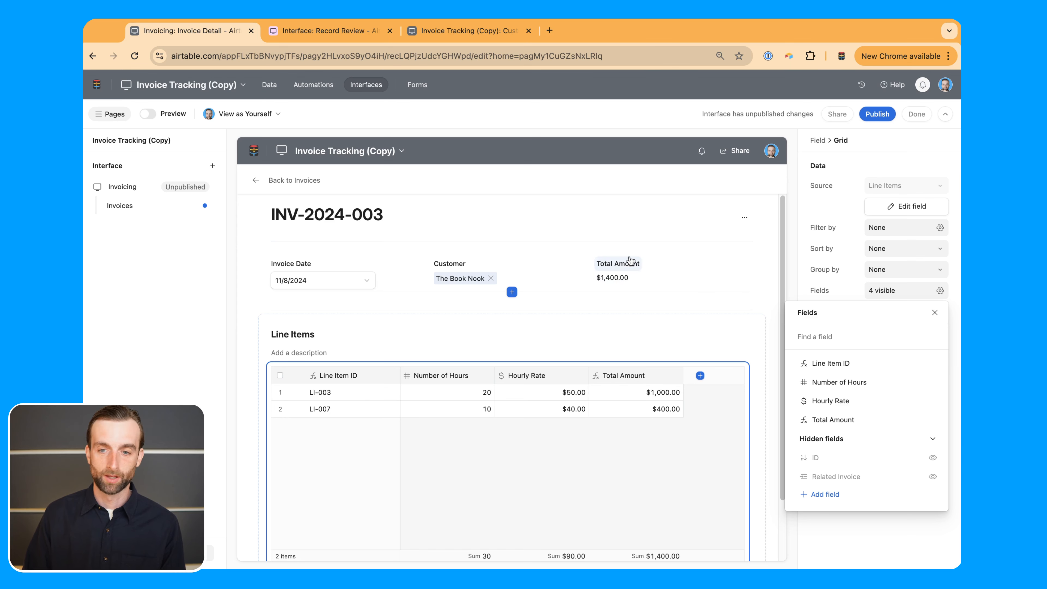
Publish the Invoicing interface without sharing it with other users
click(877, 114)
click(625, 377)
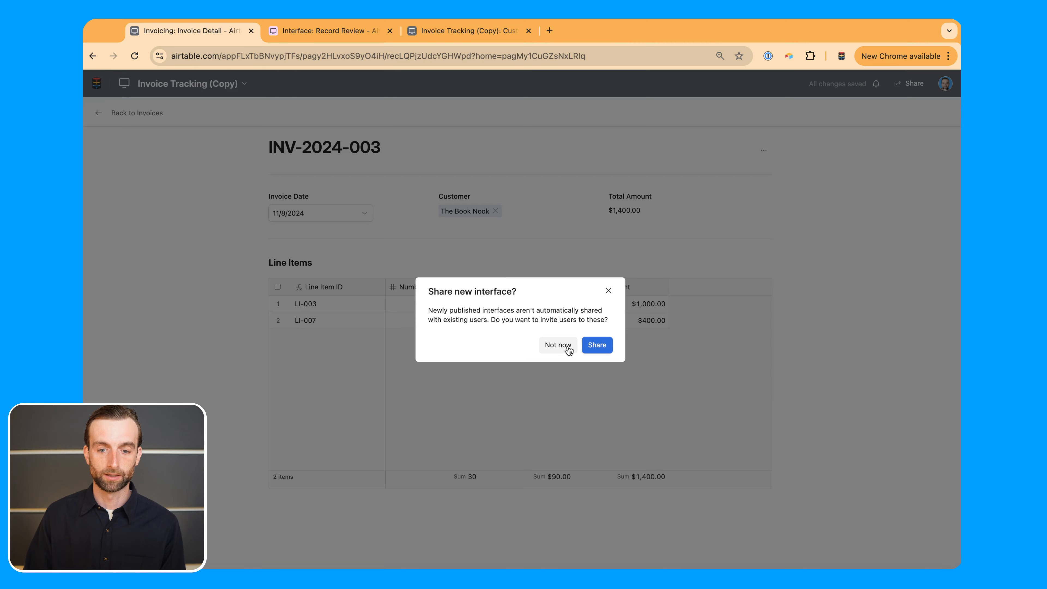
click(567, 349)
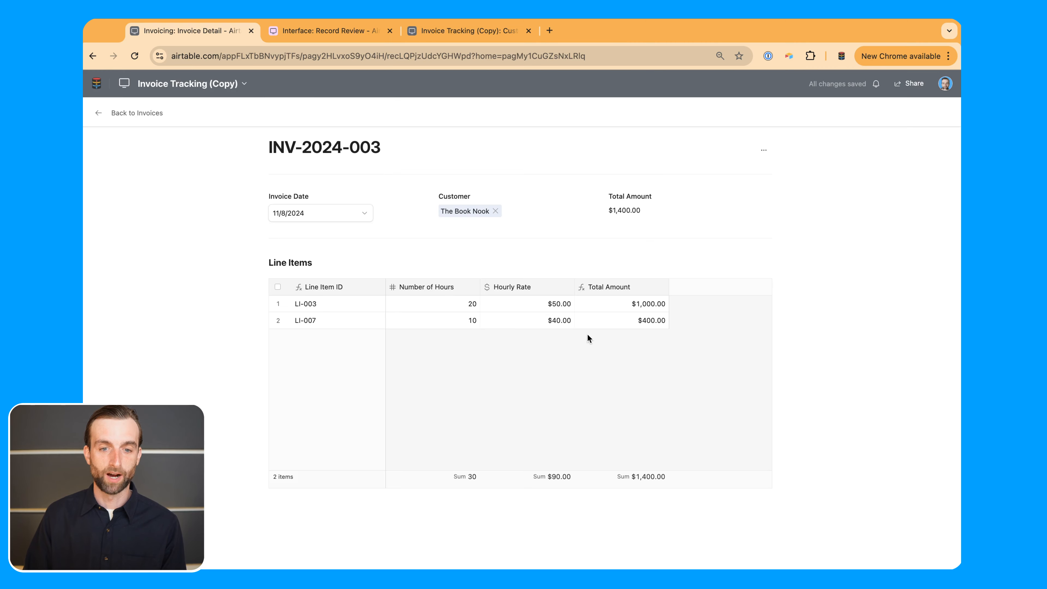
Check the published interface by opening INV-2024-003 from the invoice list and returning to the list
click(125, 114)
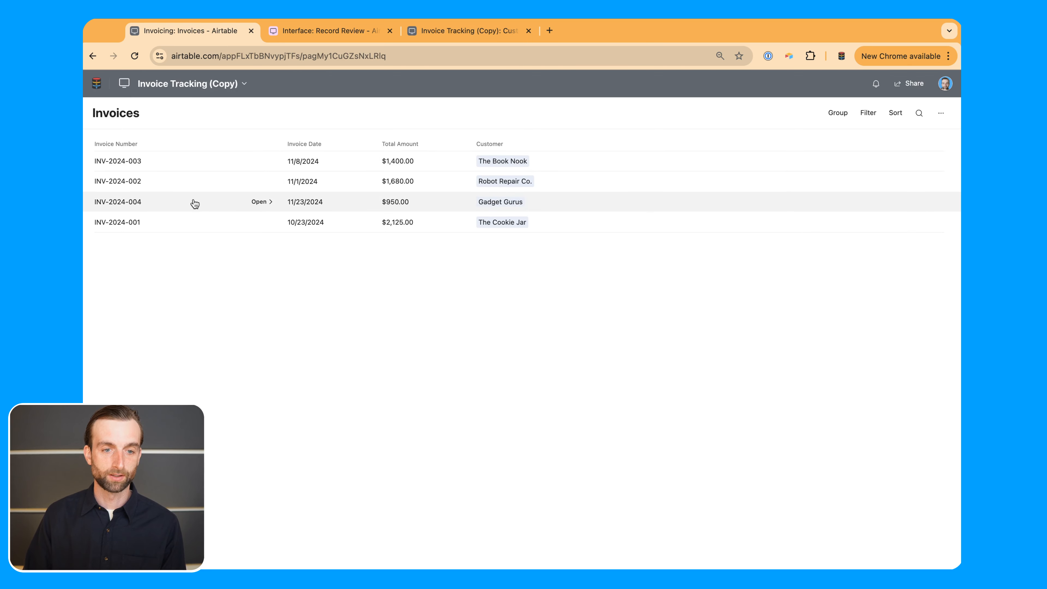
click(259, 161)
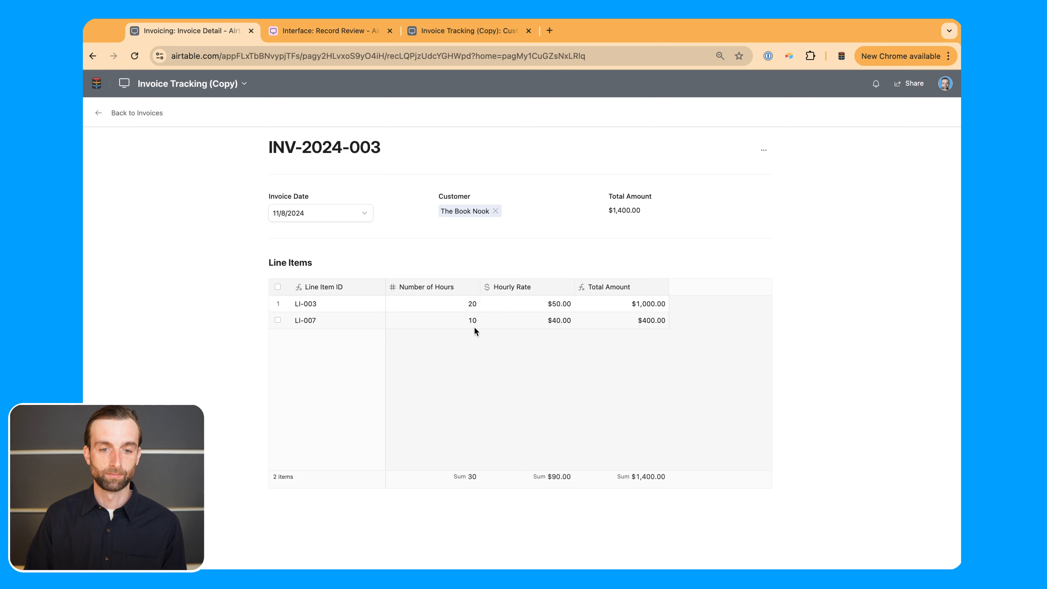
click(99, 112)
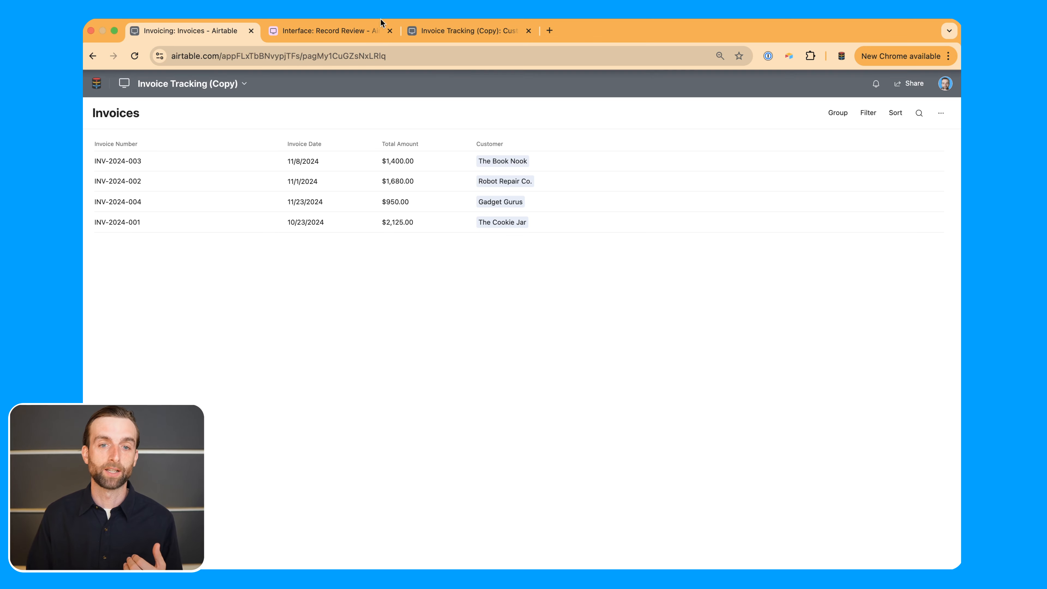
View the Invoices table in the base's data tab, return to the published interface and open INV-2024-003 for comparison, ending on the invoice list
click(440, 29)
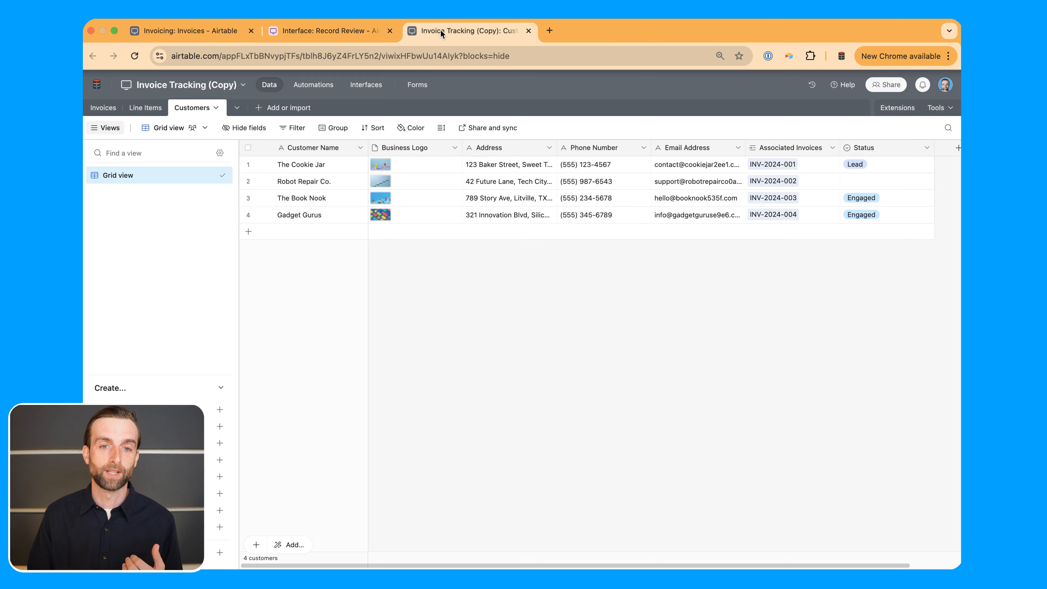
click(95, 109)
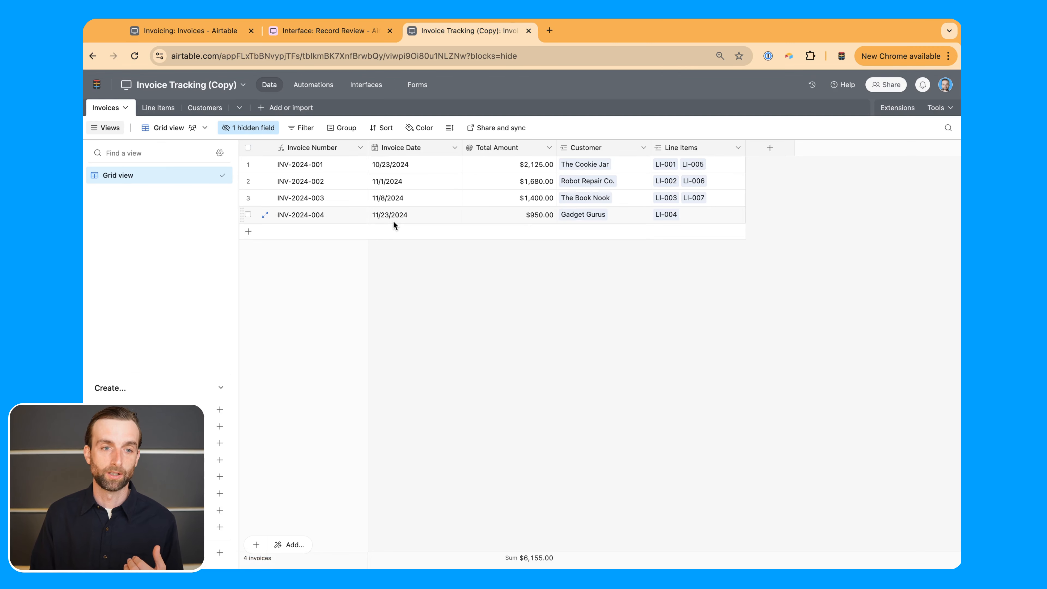
click(190, 38)
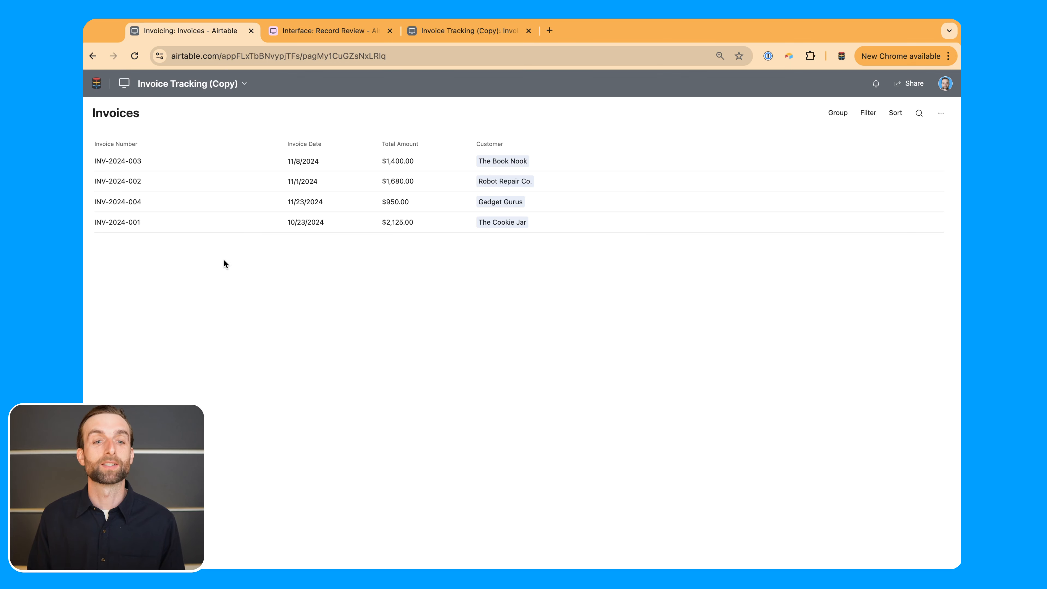
click(255, 160)
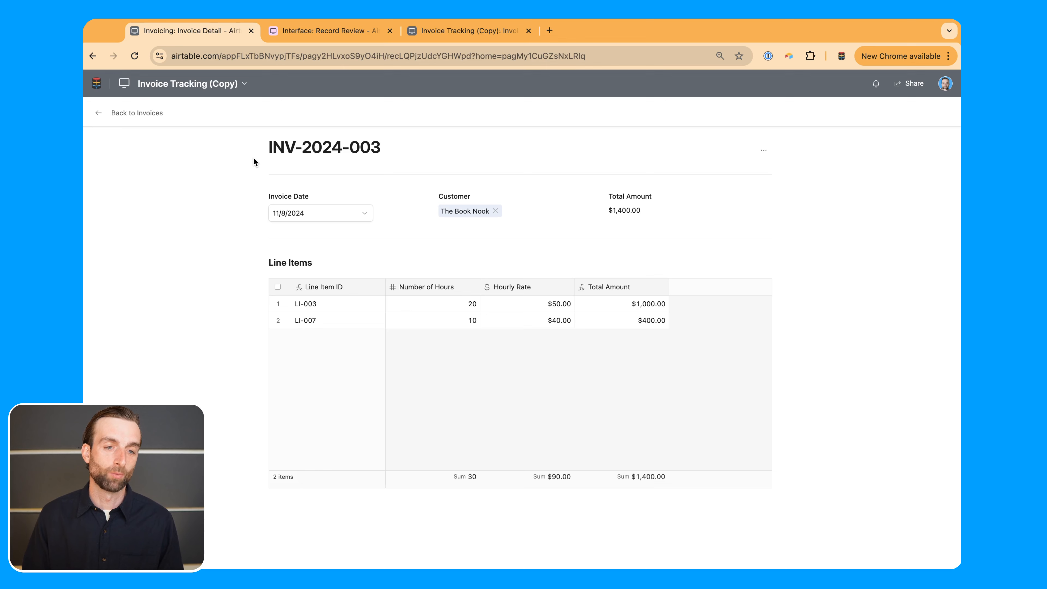
click(99, 114)
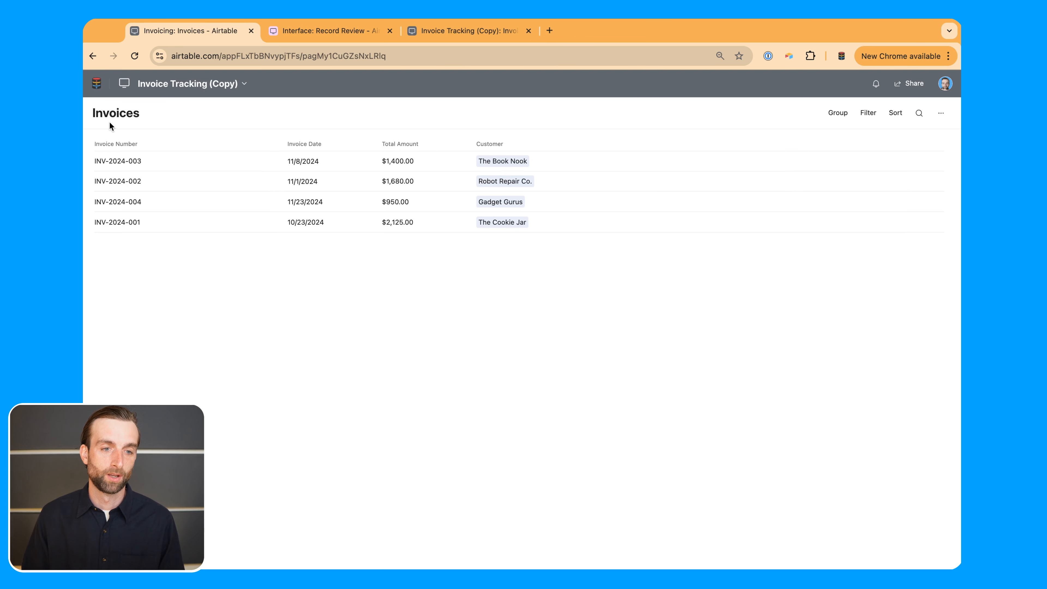
Reopen the interface for editing and add an Invoicing page named Record Review, using the Record review layout and the Invoices table with its default elements
click(181, 86)
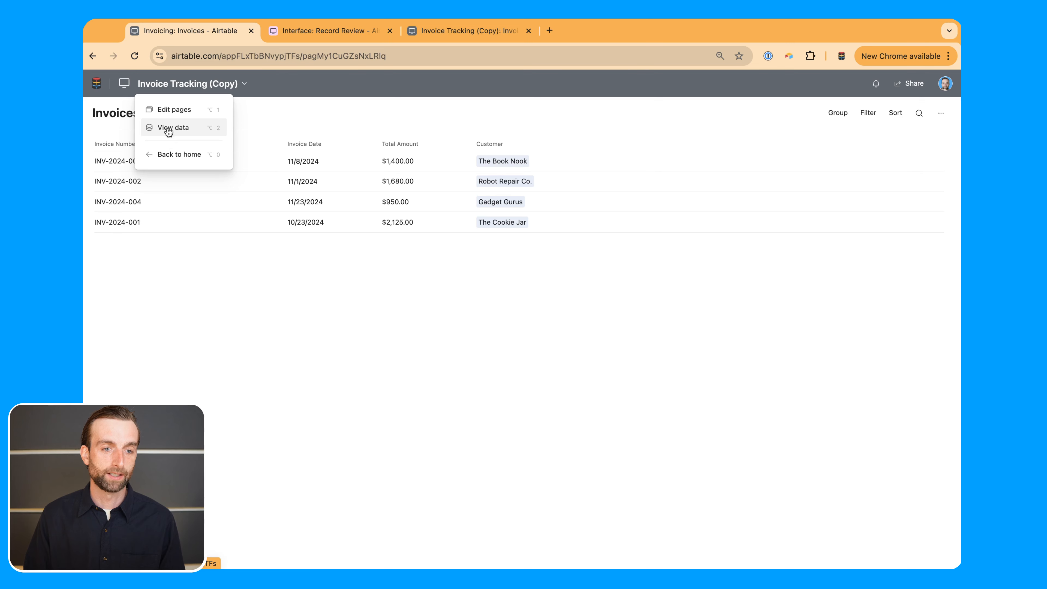
click(169, 110)
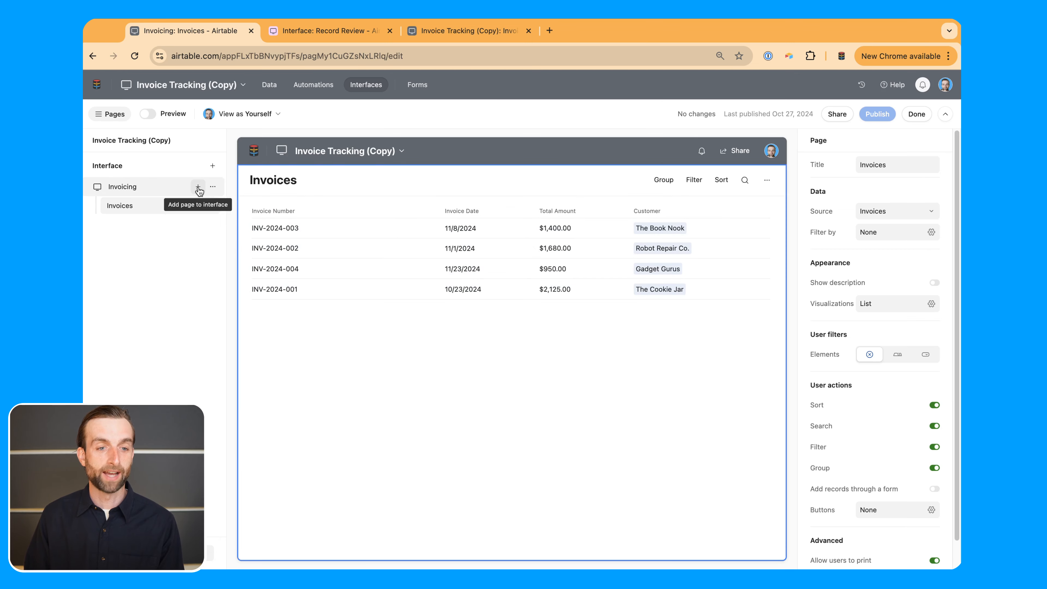
click(198, 188)
scroll(365, 329, down, 3)
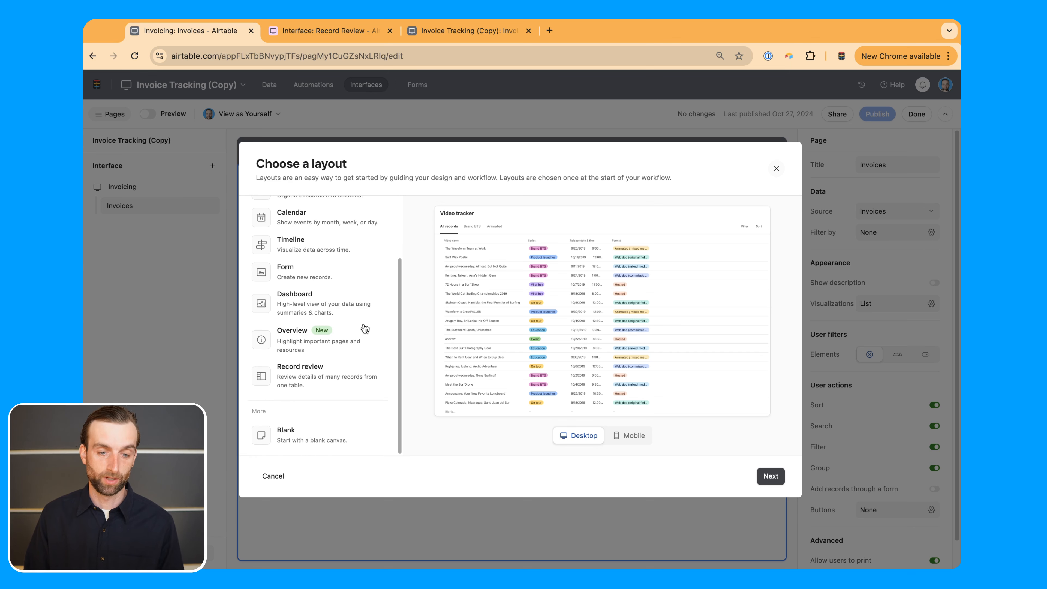
click(363, 369)
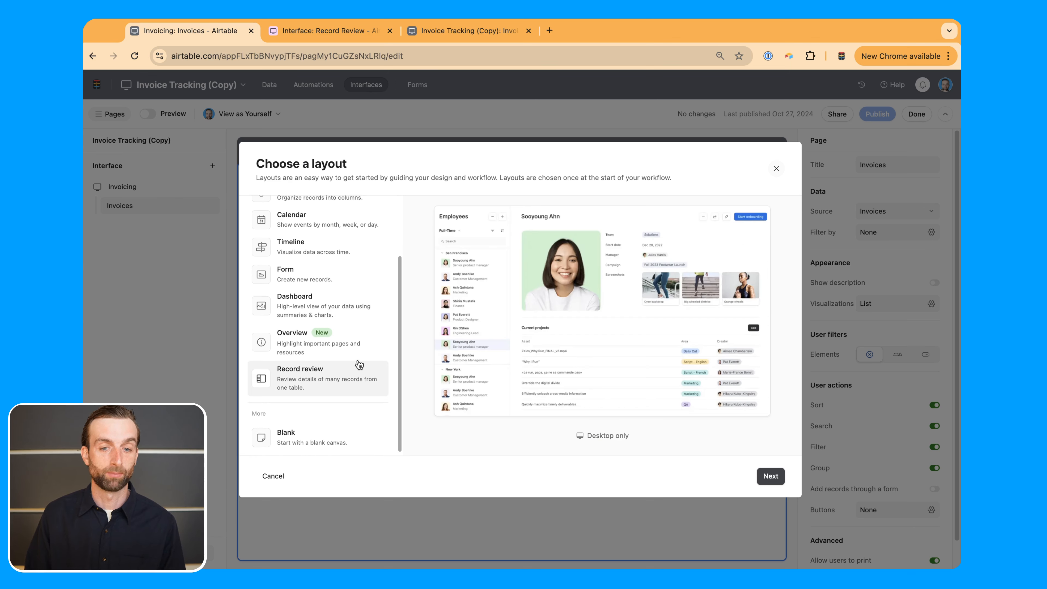
click(771, 477)
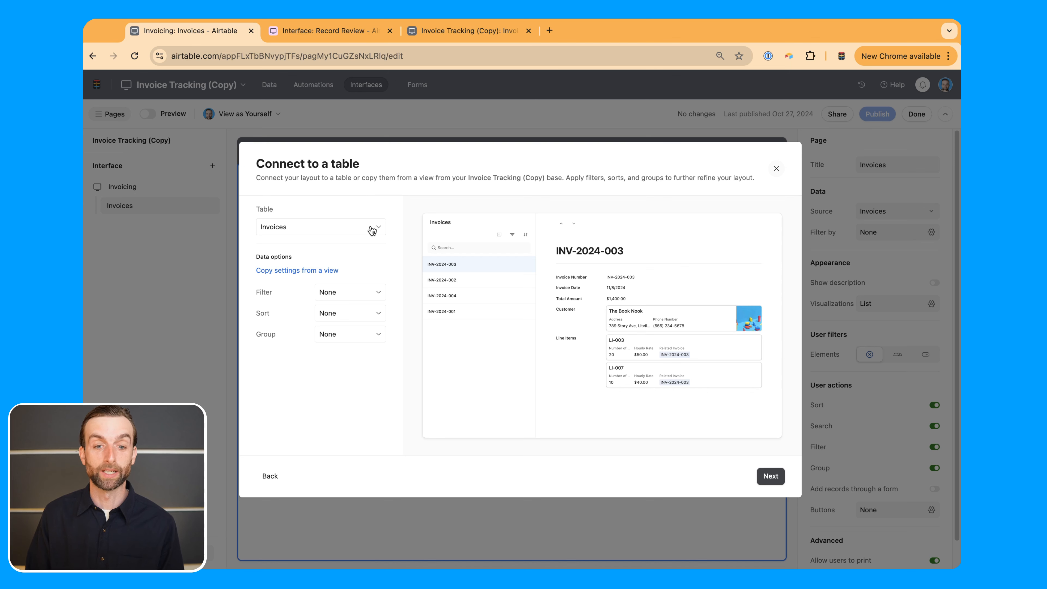
click(771, 477)
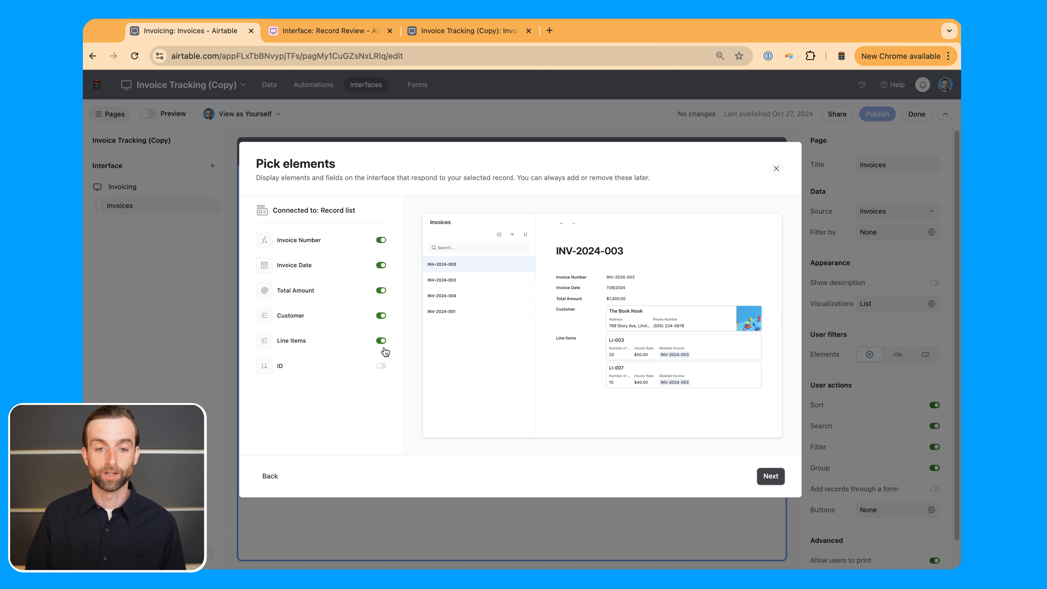
click(778, 482)
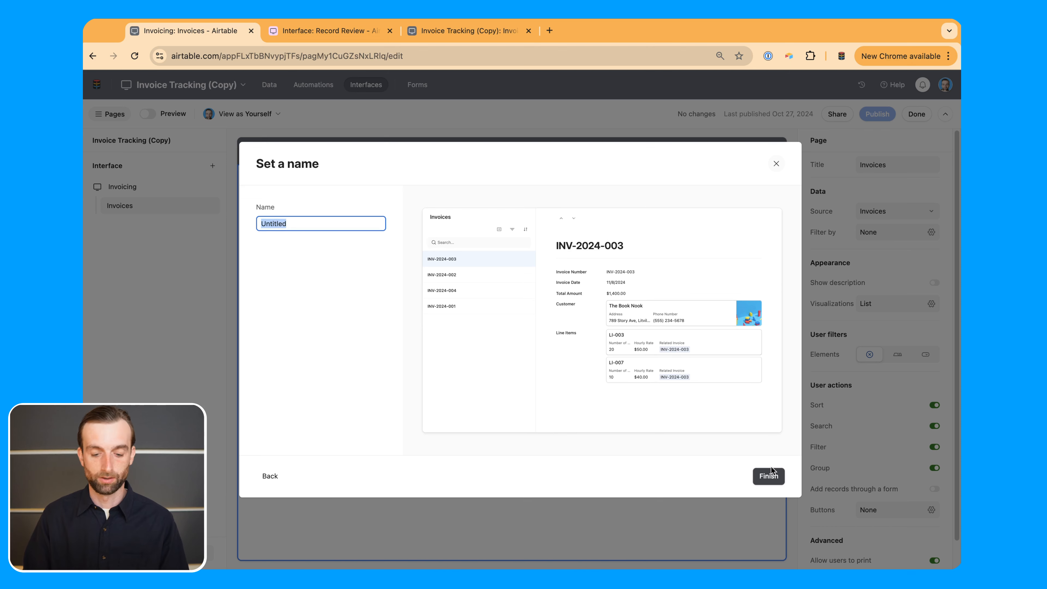
text(Record Review)
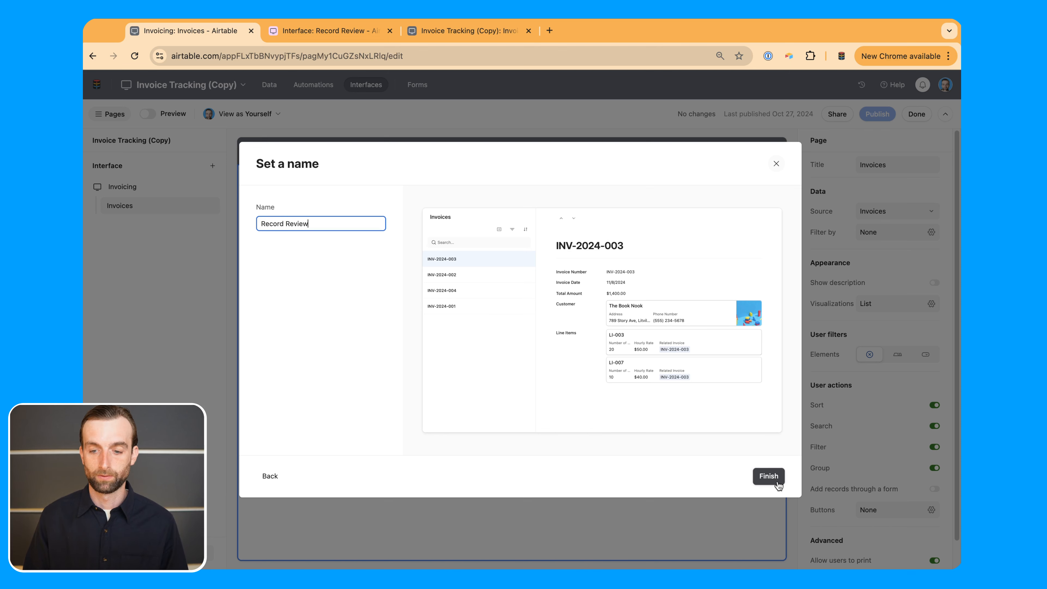
click(769, 477)
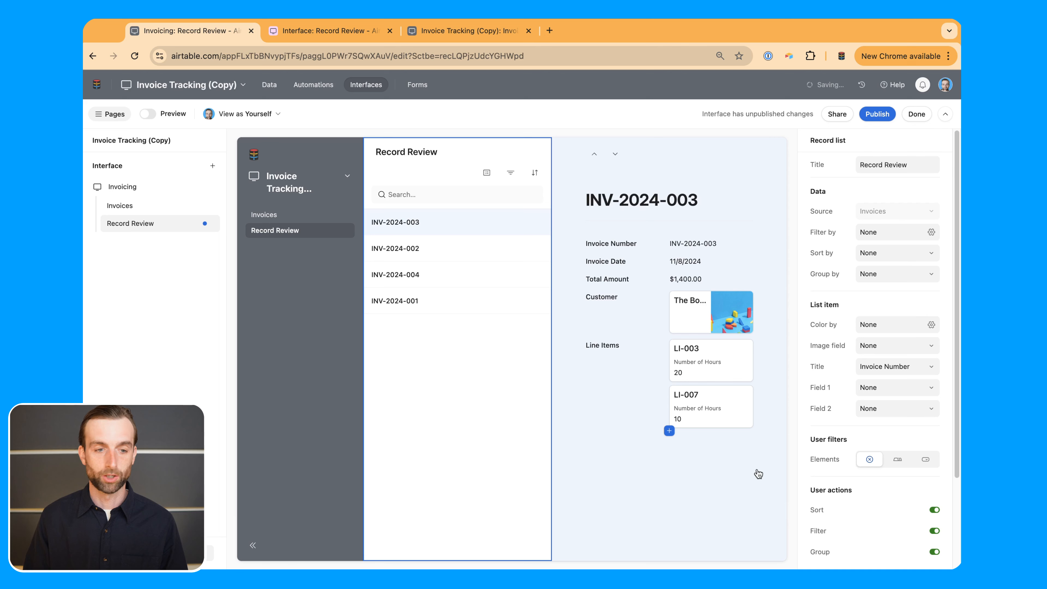
Rename the Invoices page as List View
double_click(153, 205)
text(List)
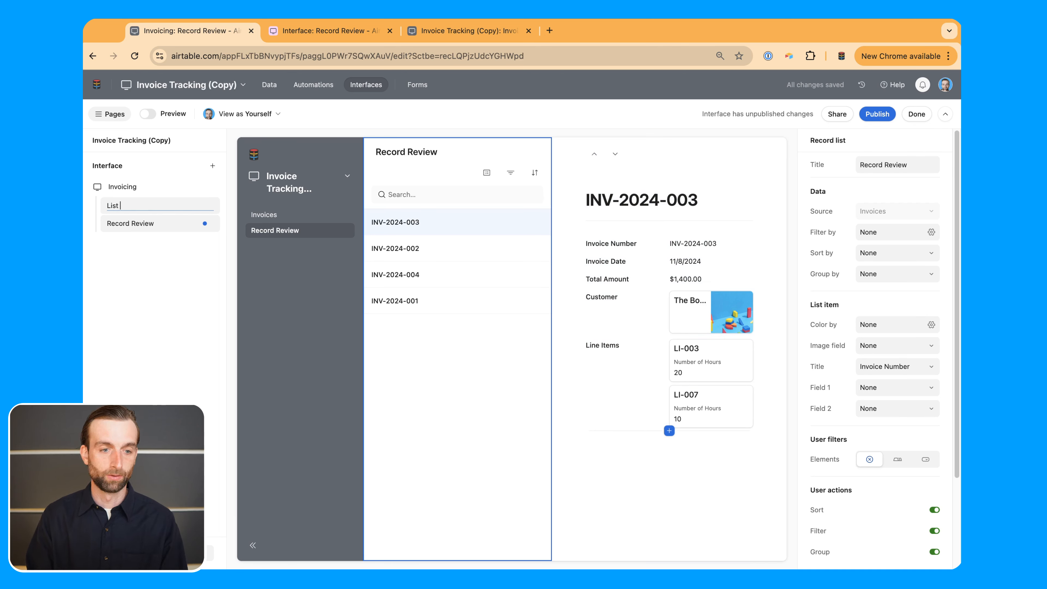
text( View)
key(Return)
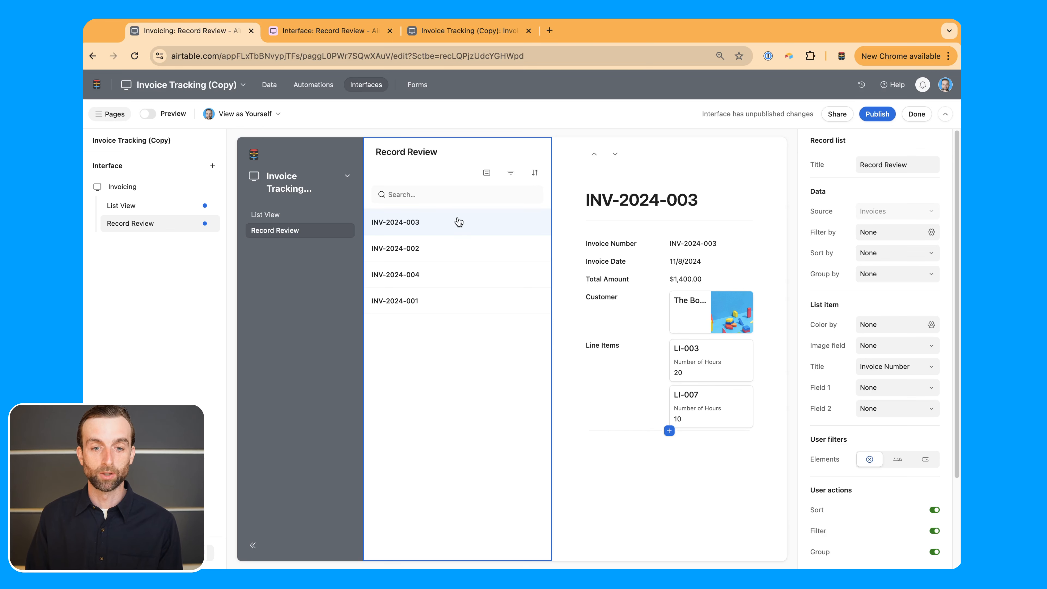
Compare browsing invoices INV-2024-002 and INV-2024-004 in Record Review with opening INV-2024-003 from List View, ending on the Record Review page
click(453, 254)
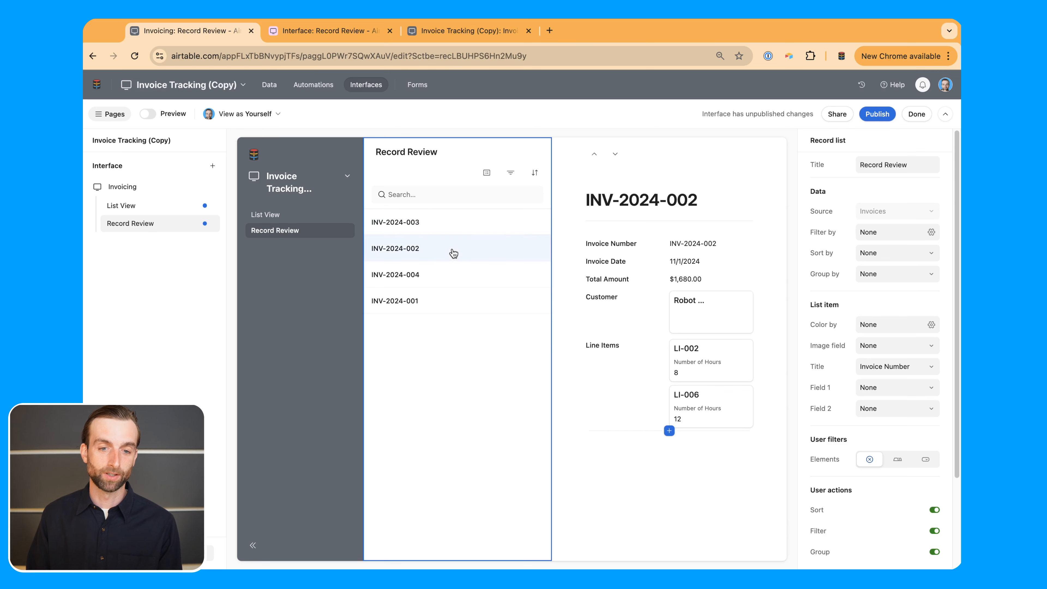
click(452, 276)
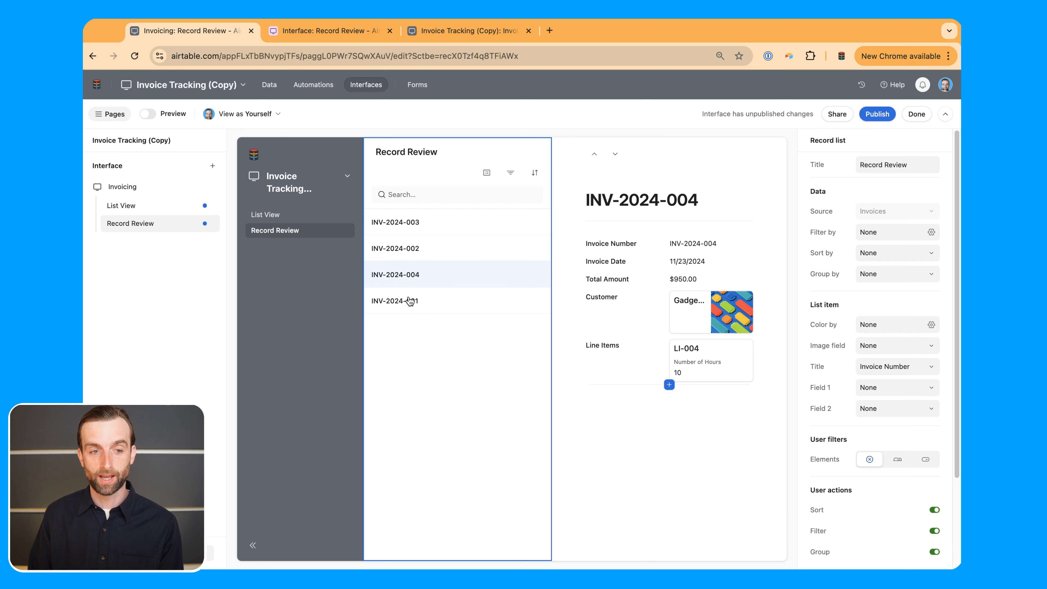
click(155, 206)
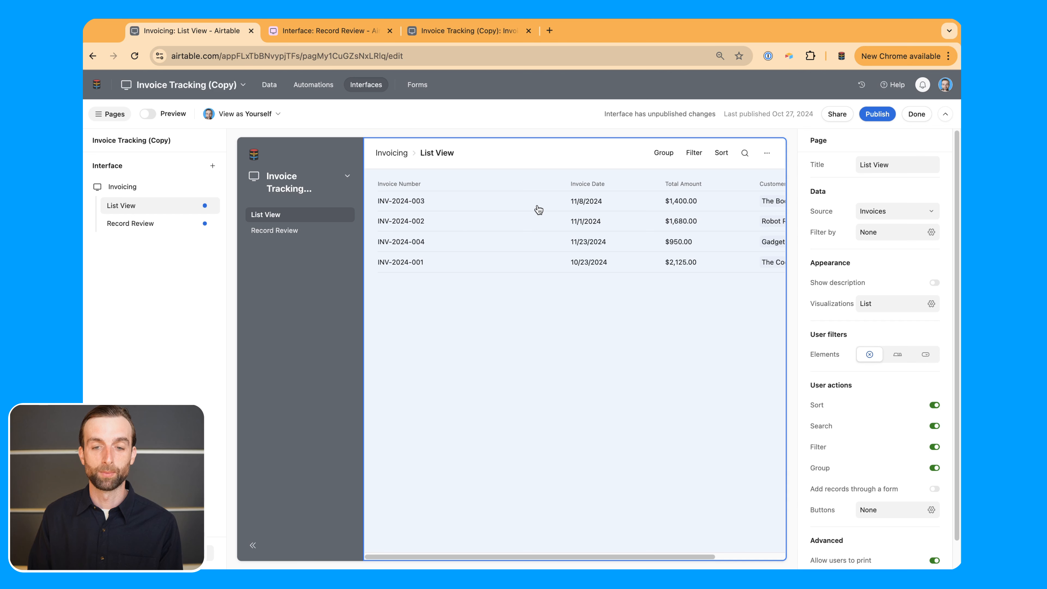
click(526, 206)
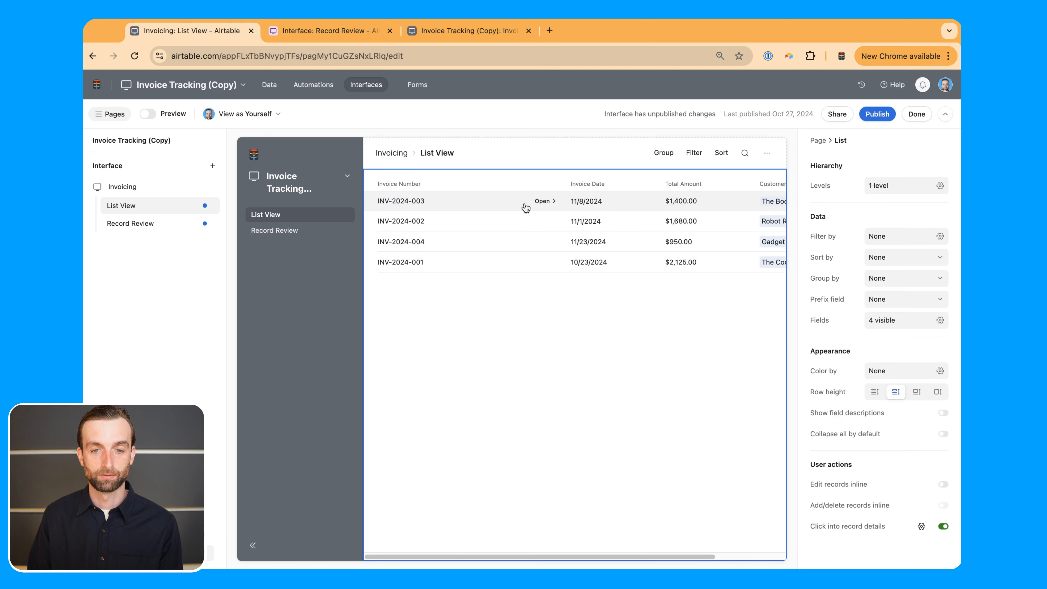
click(544, 205)
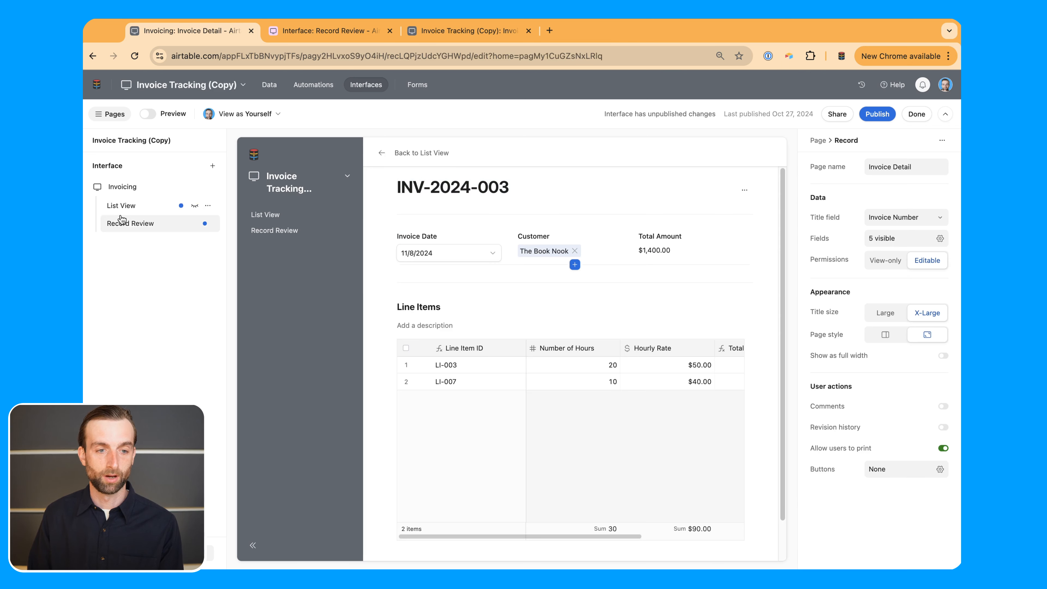
click(388, 153)
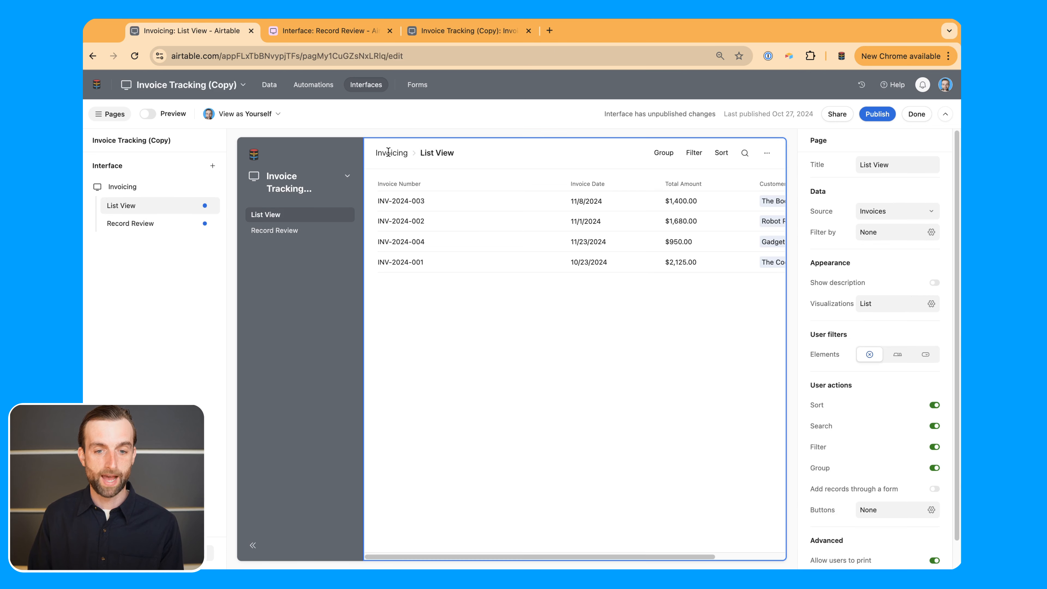
click(119, 226)
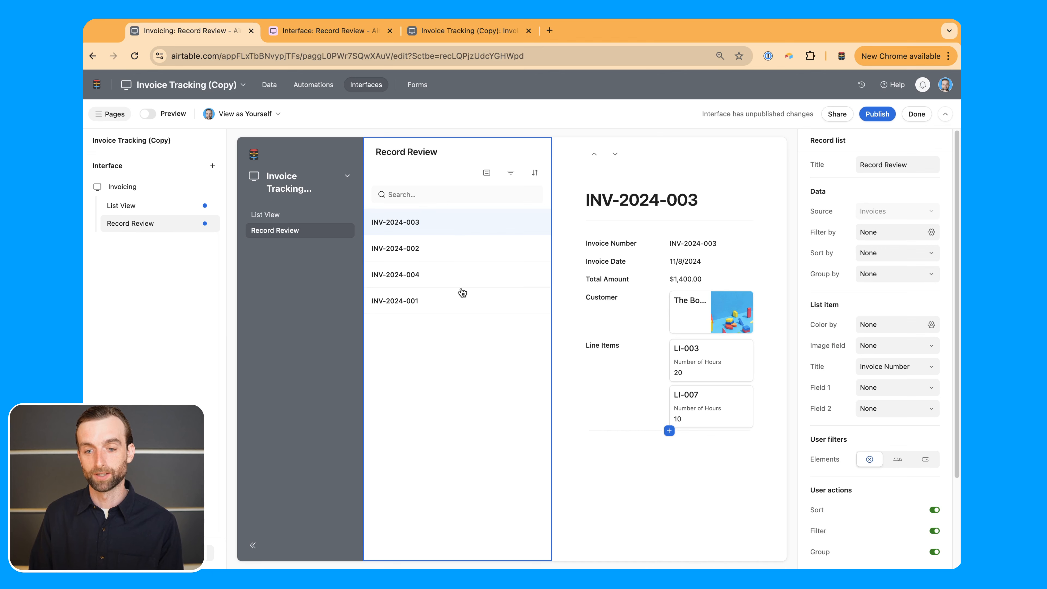
Show the Line Items field on the Record Review page as a view with only the Grid visualization, and publish the Invoicing interface
click(451, 249)
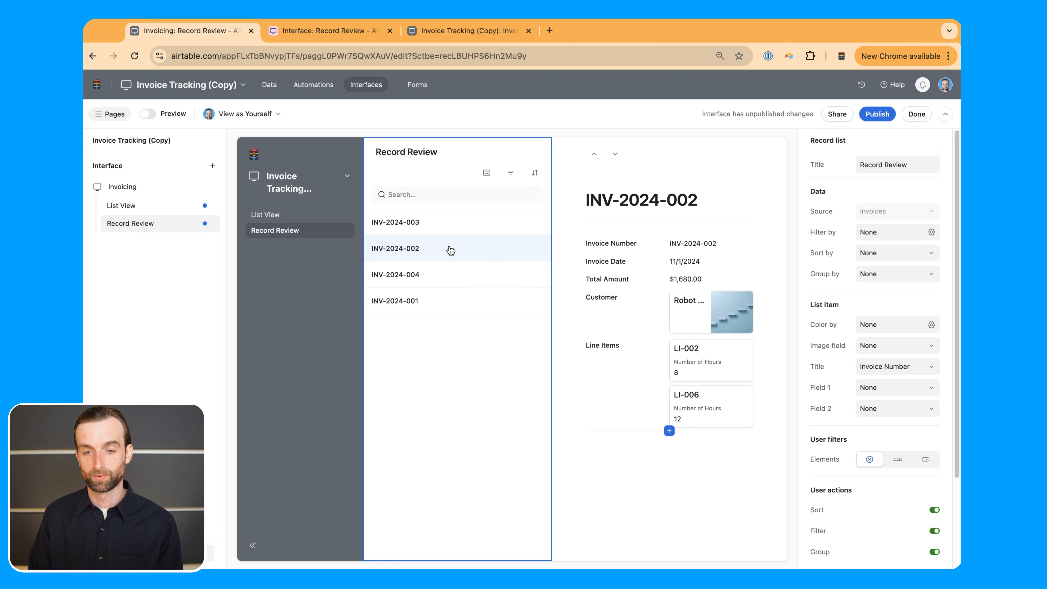
click(626, 363)
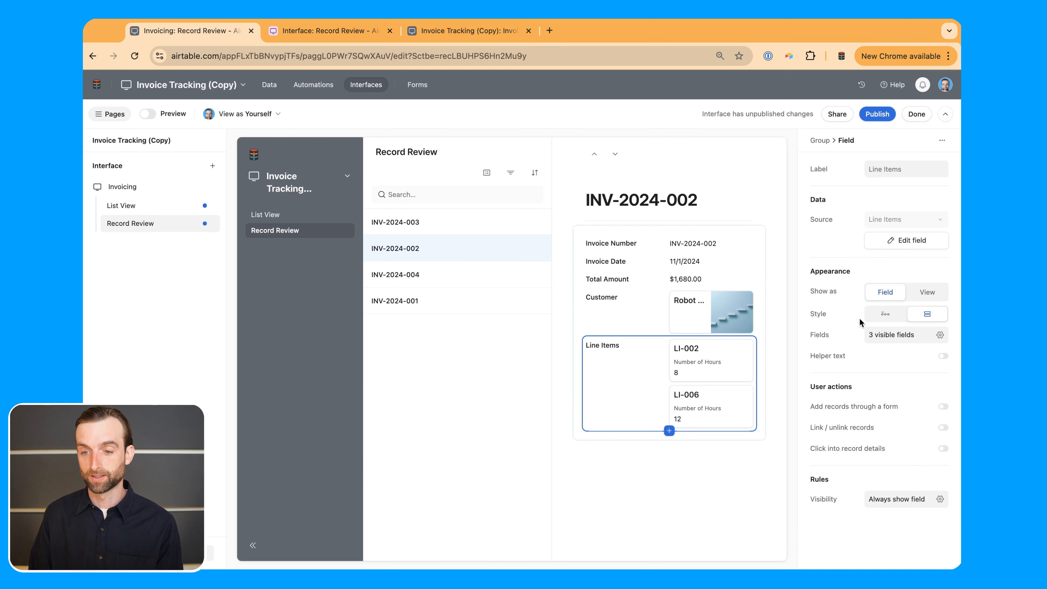
click(920, 297)
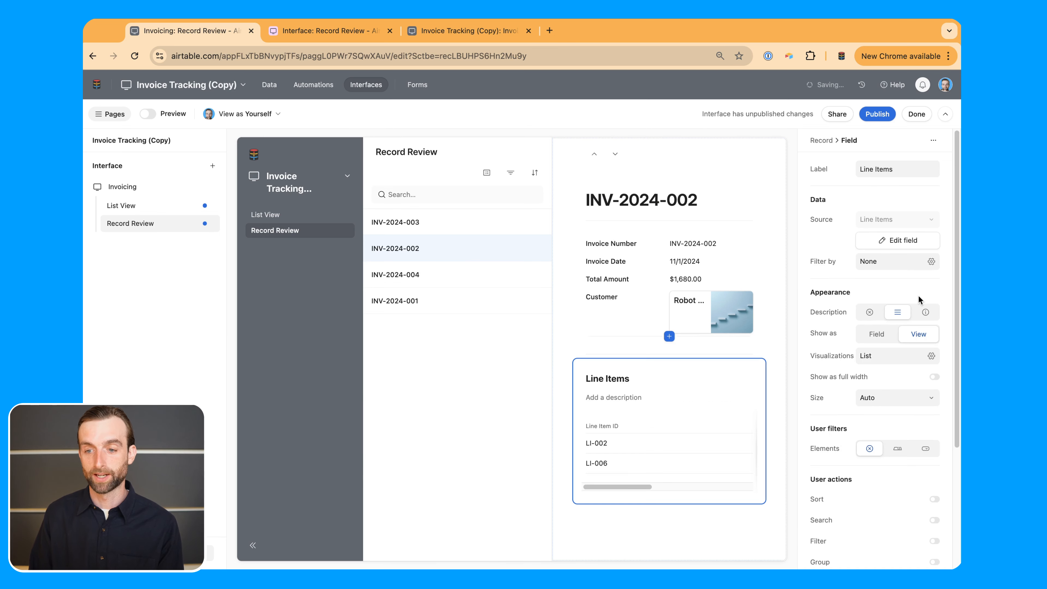
click(882, 356)
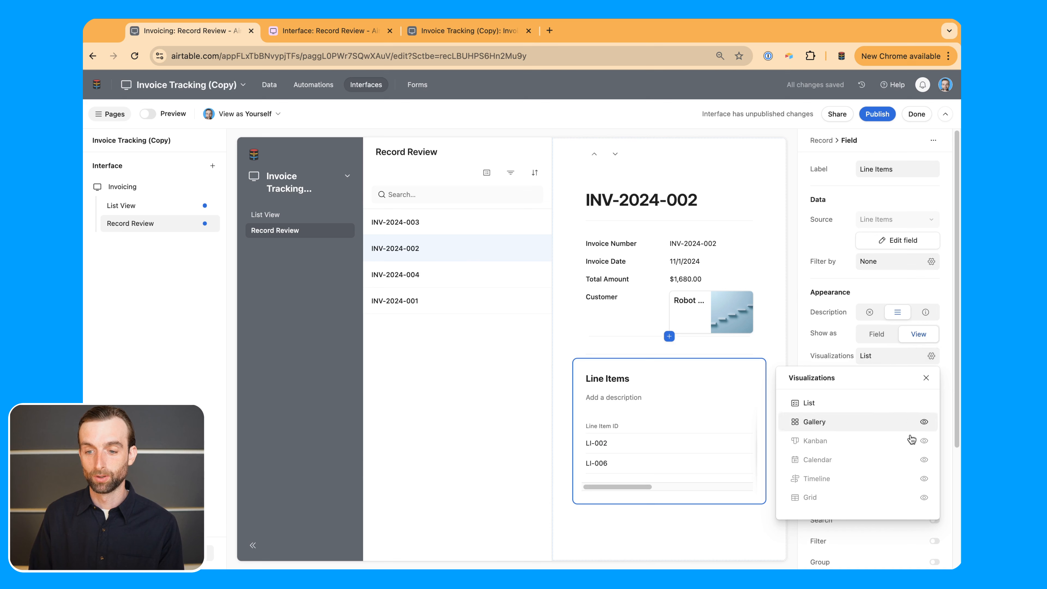
drag(925, 498, 925, 408)
scroll(722, 466, right, 2)
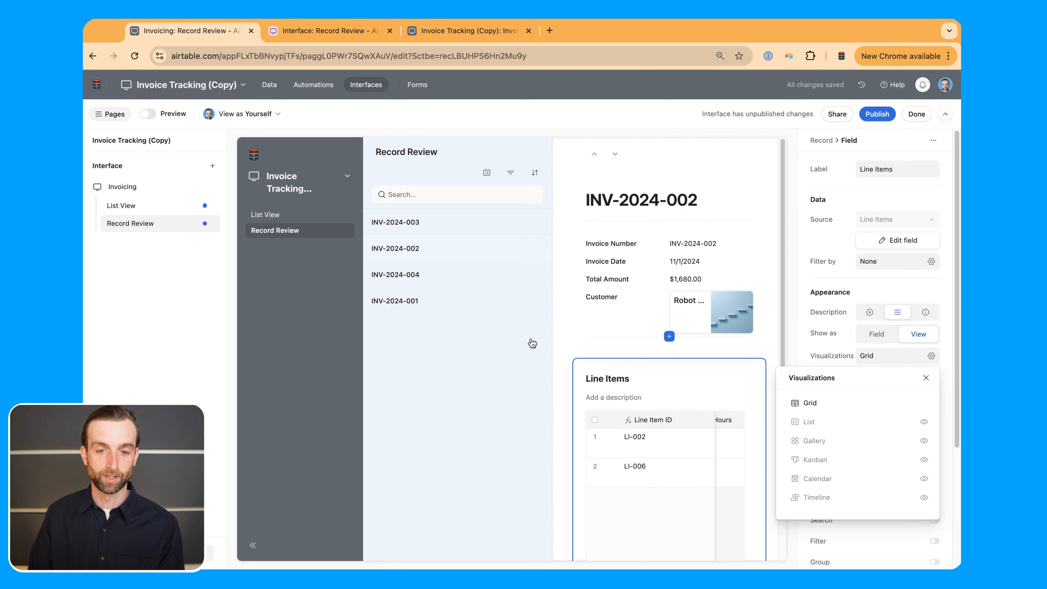
click(874, 116)
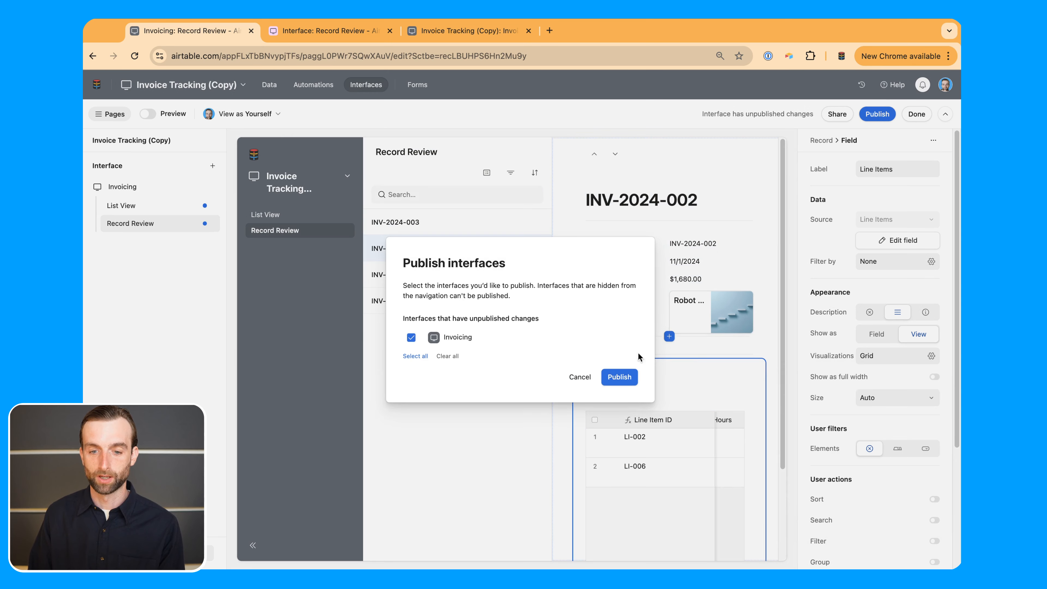
click(630, 378)
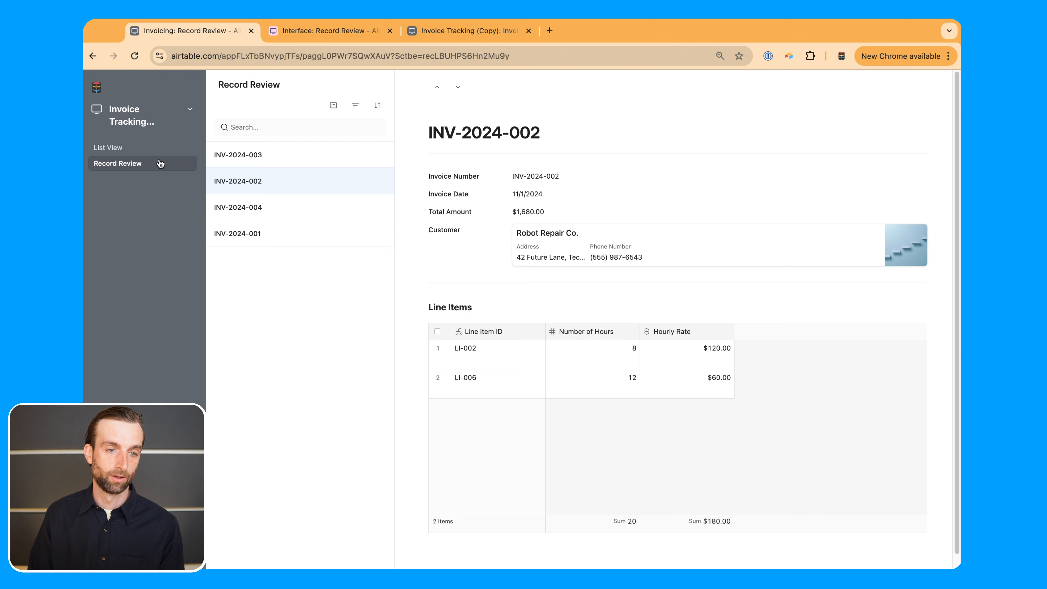
Compare invoice INV-2024-002 in the published Record Review page with its detail page opened from List View
click(153, 148)
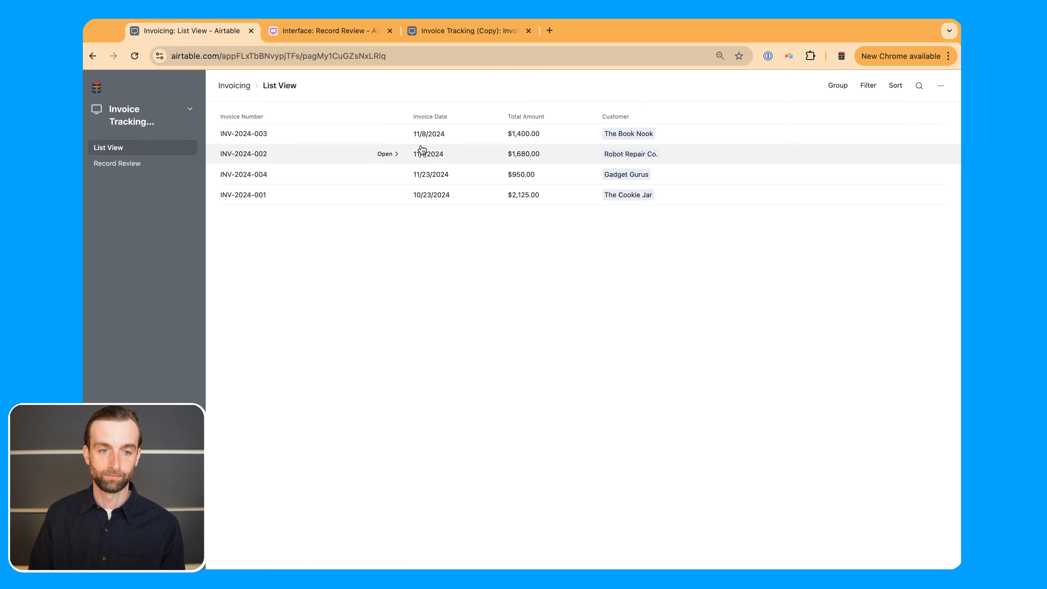
click(147, 168)
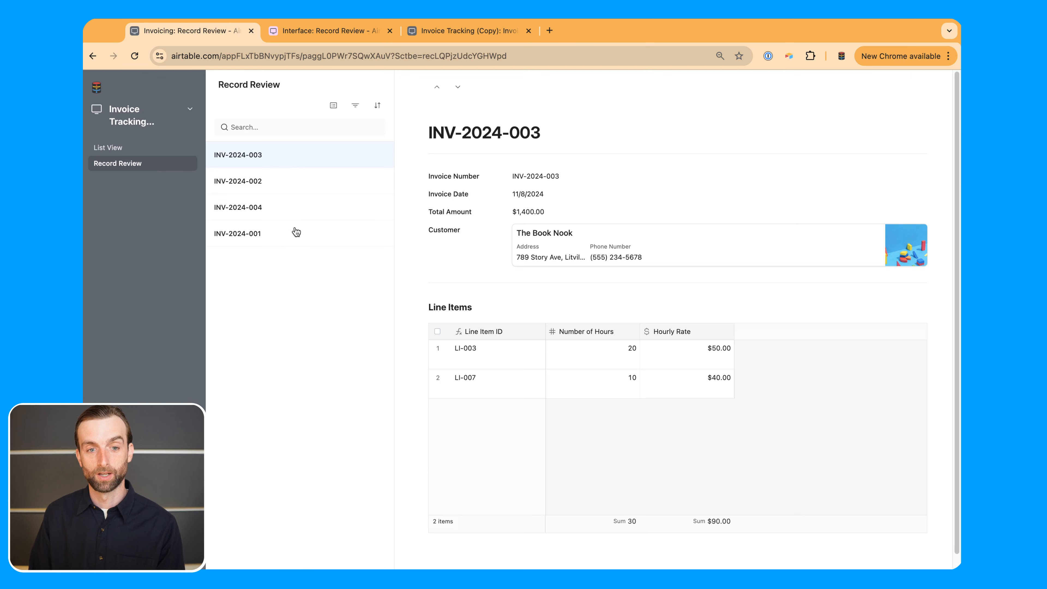
click(289, 181)
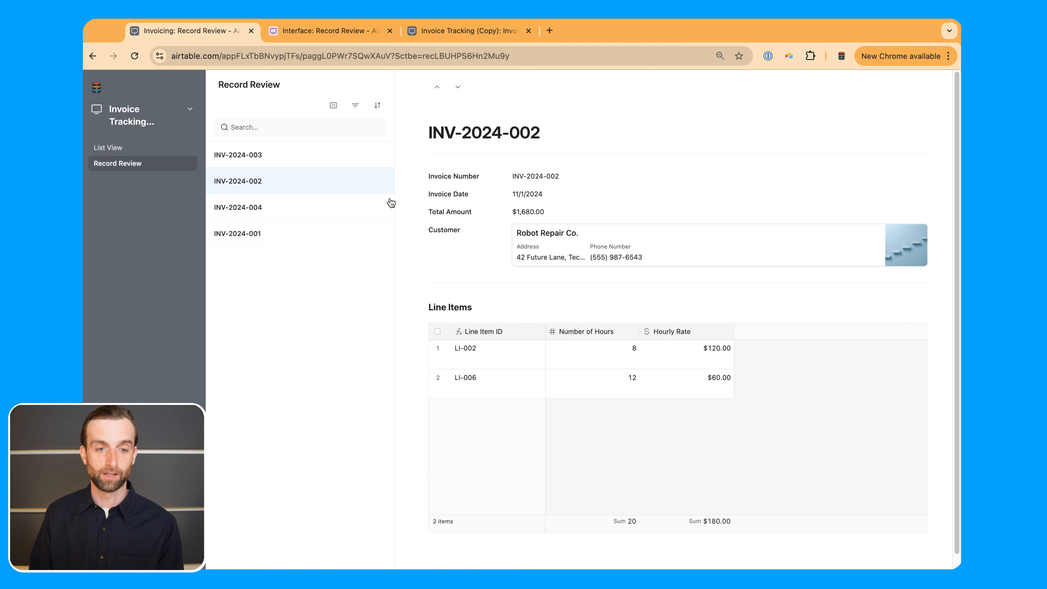
click(139, 150)
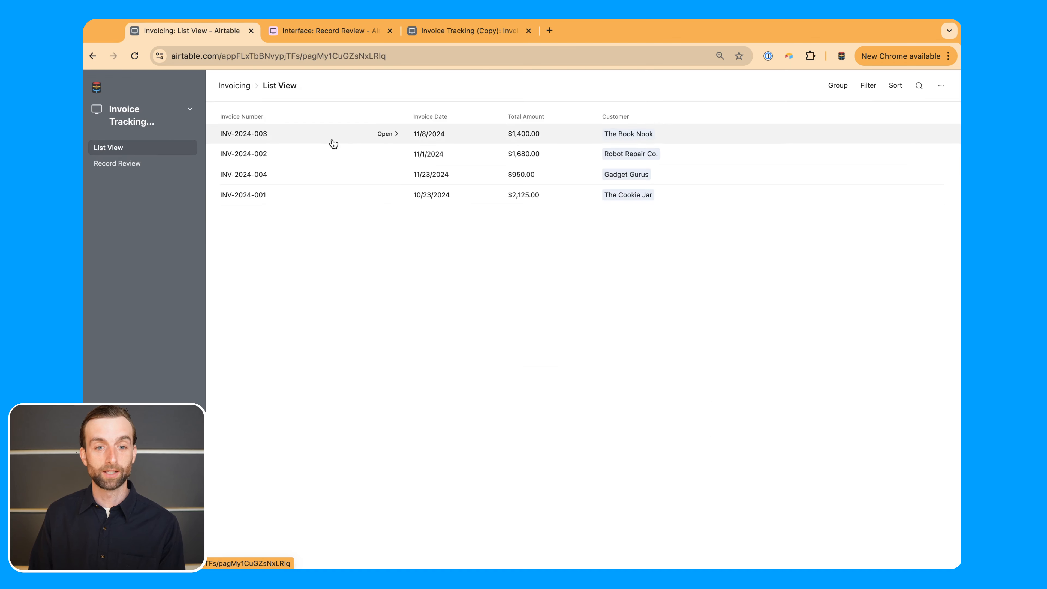
click(387, 153)
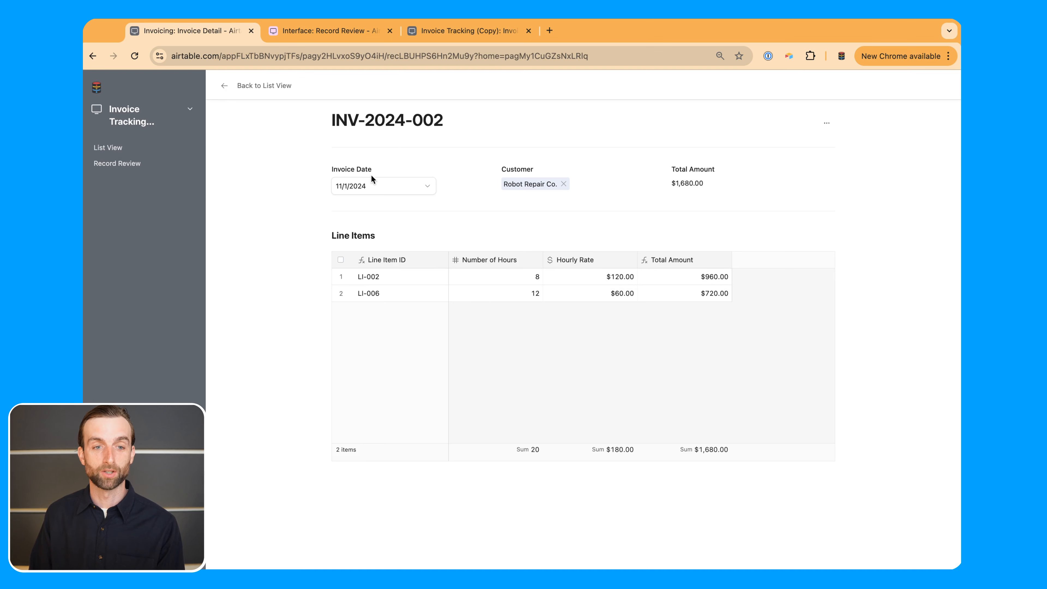
Reopen the interface for editing, set the Invoice Detail page to show as full width, and publish the Invoicing interface
click(152, 114)
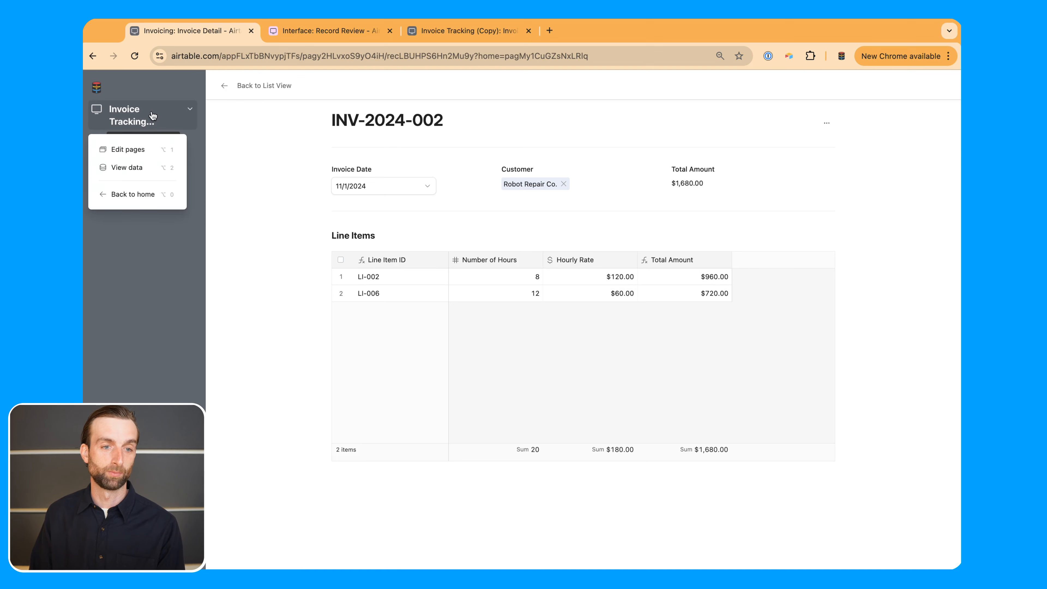
click(140, 151)
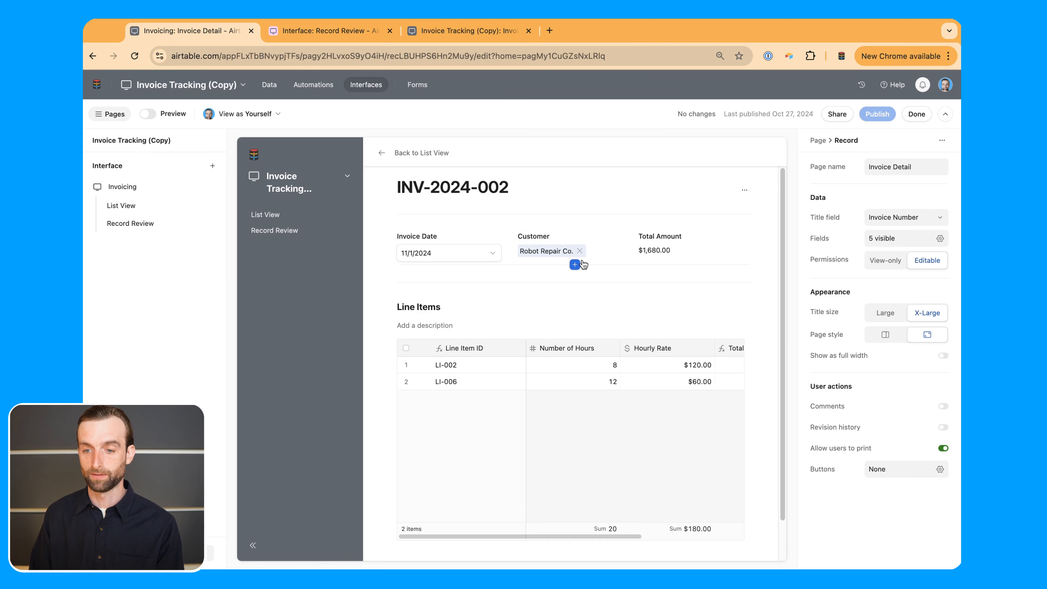
click(855, 356)
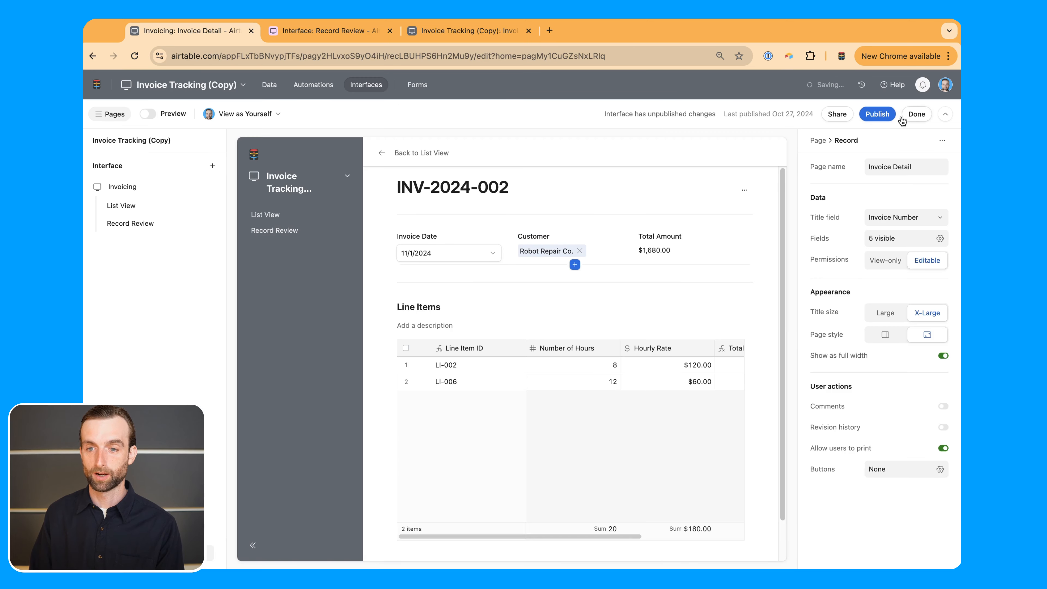
click(888, 116)
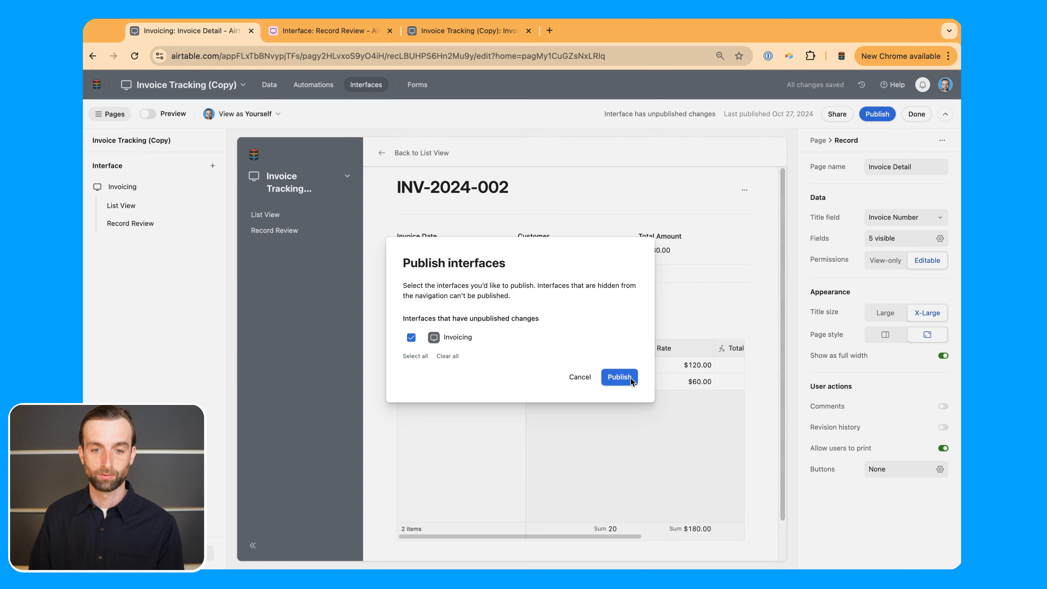
click(619, 377)
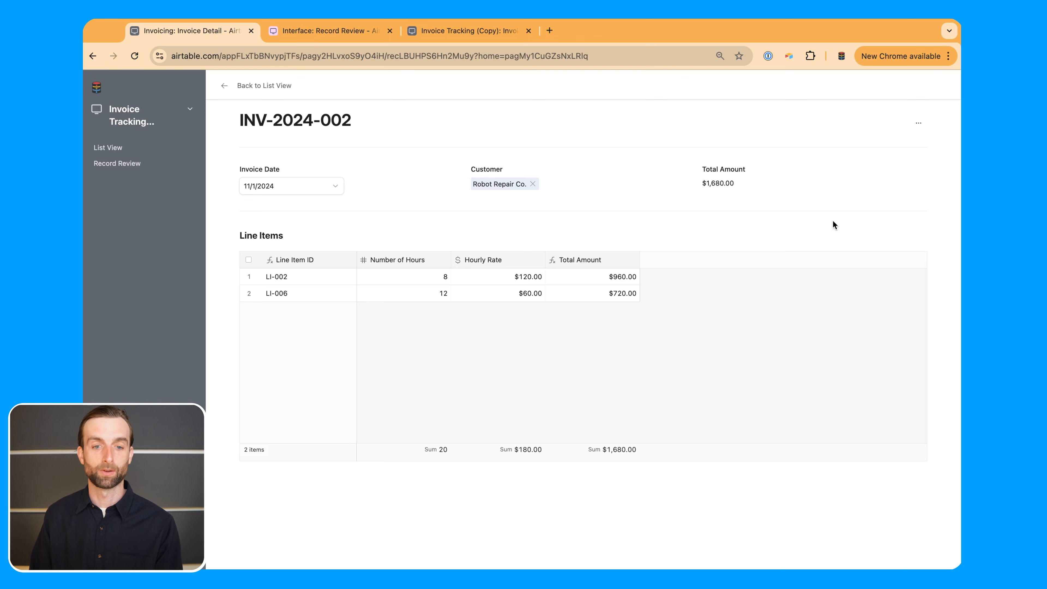
Check the published full-width detail page of INV-2024-003 from List View, ending back on the invoice list
click(235, 89)
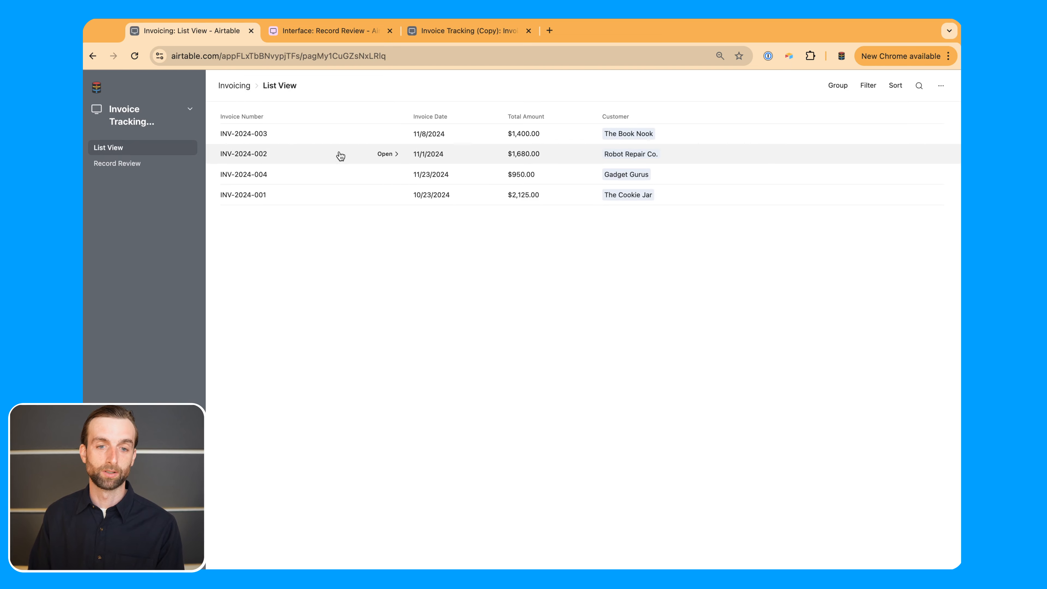
click(386, 133)
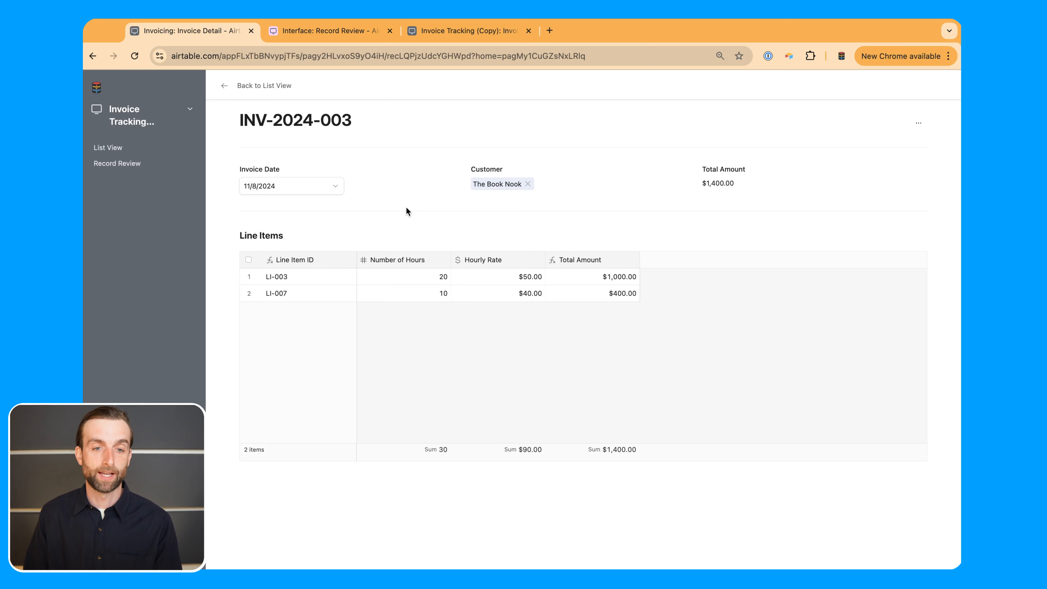
click(223, 87)
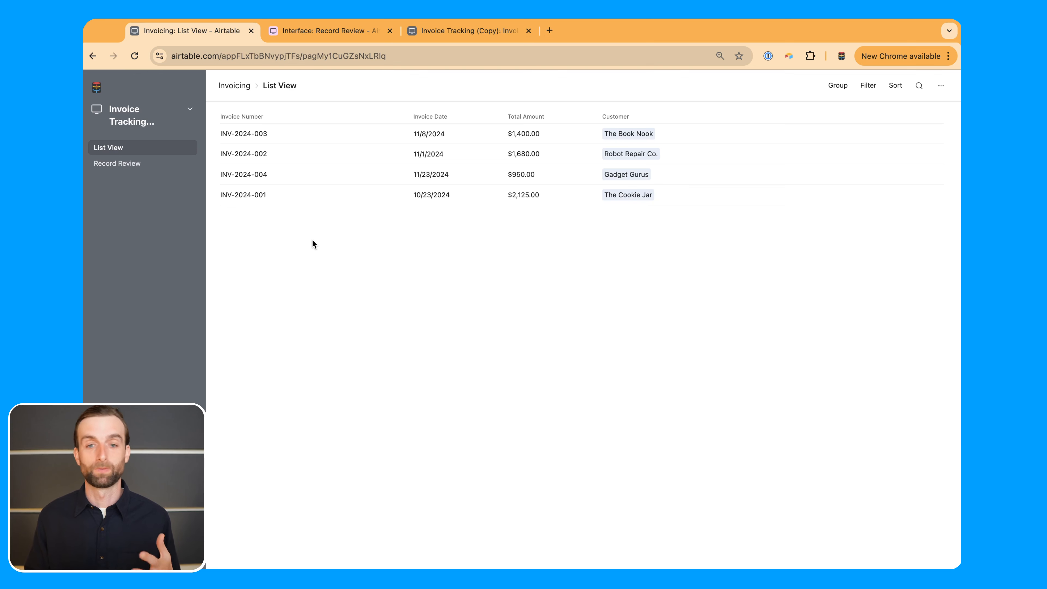
Reopen the interface for editing and add an Invoicing page using the Gallery layout connected to the Customers table
click(167, 111)
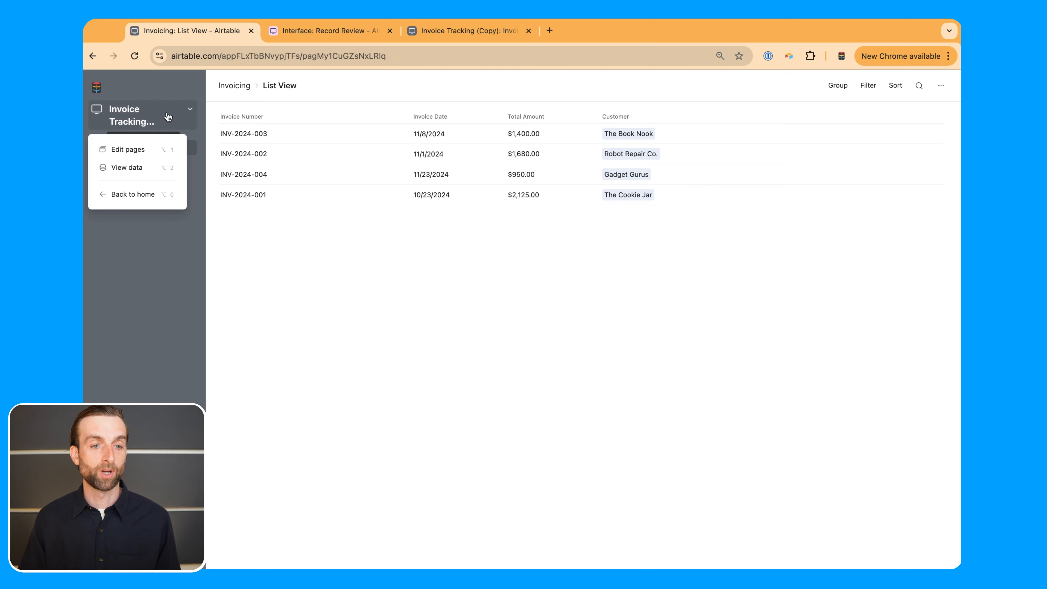
click(124, 150)
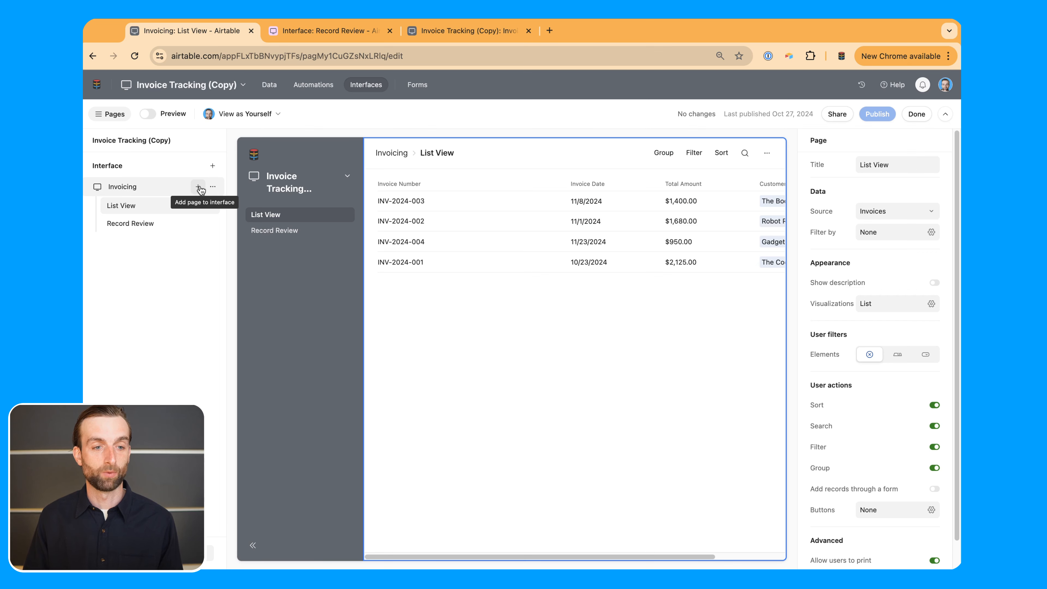
click(199, 187)
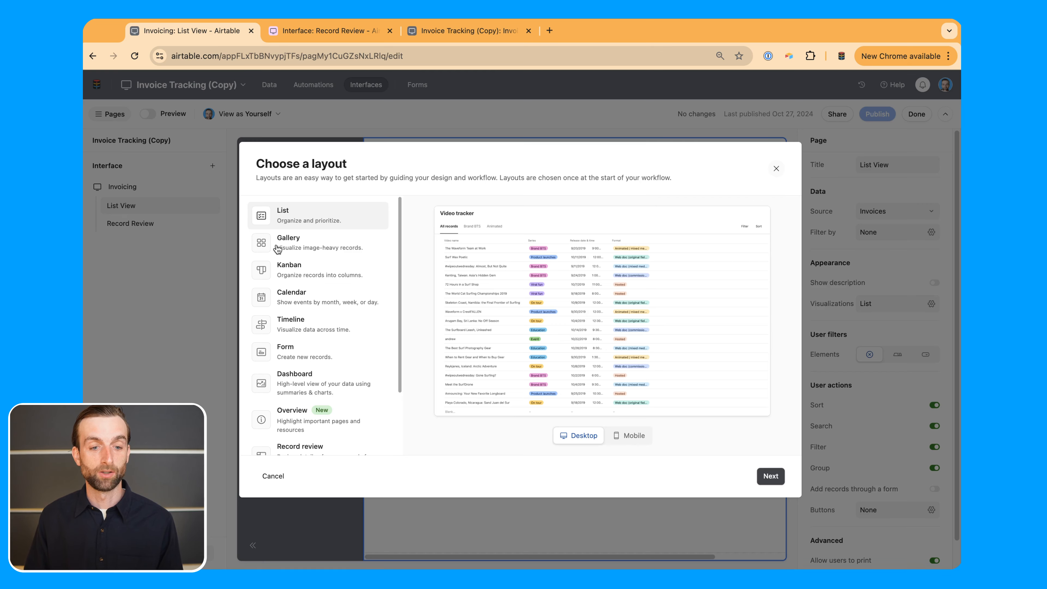
scroll(345, 324, down, 3)
scroll(345, 324, up, 3)
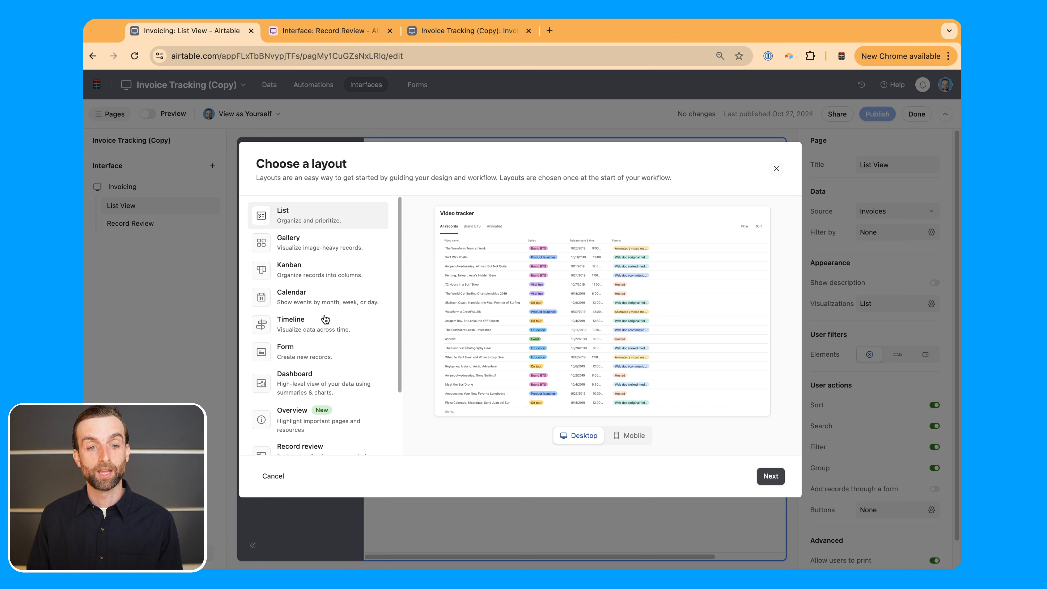
click(319, 246)
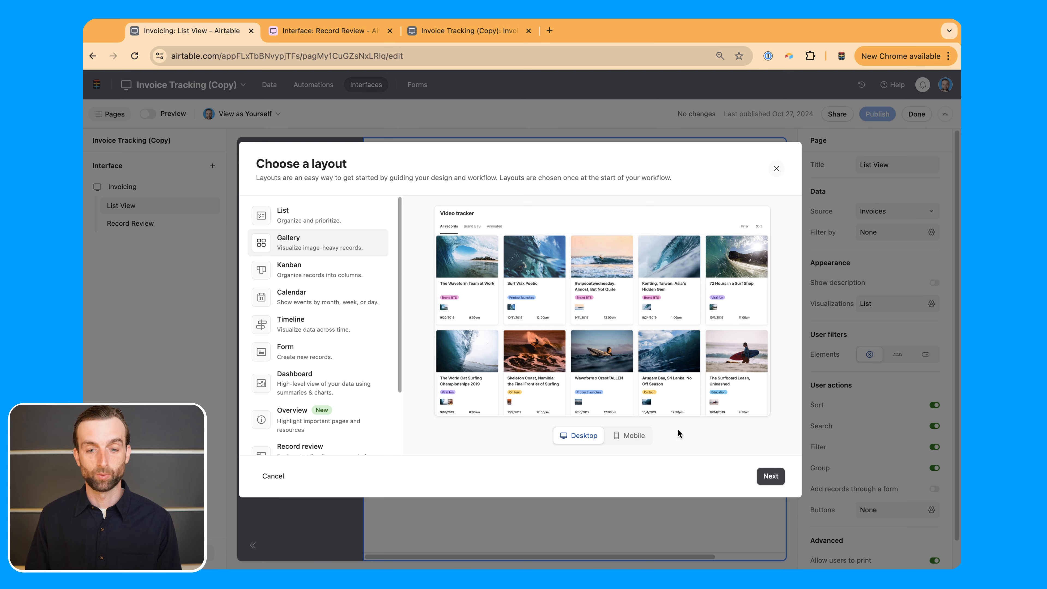
click(771, 476)
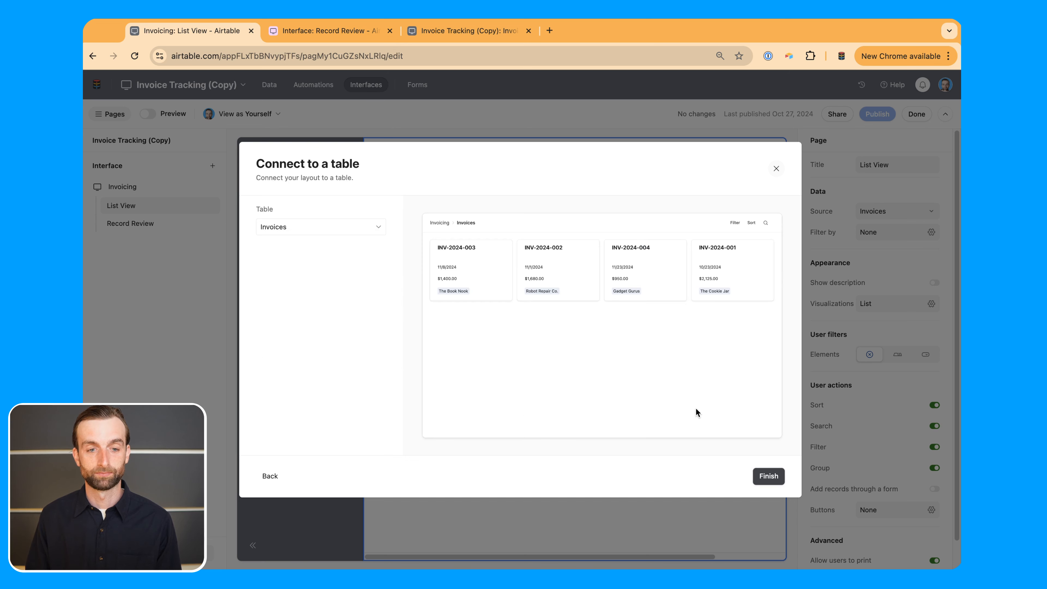
click(338, 230)
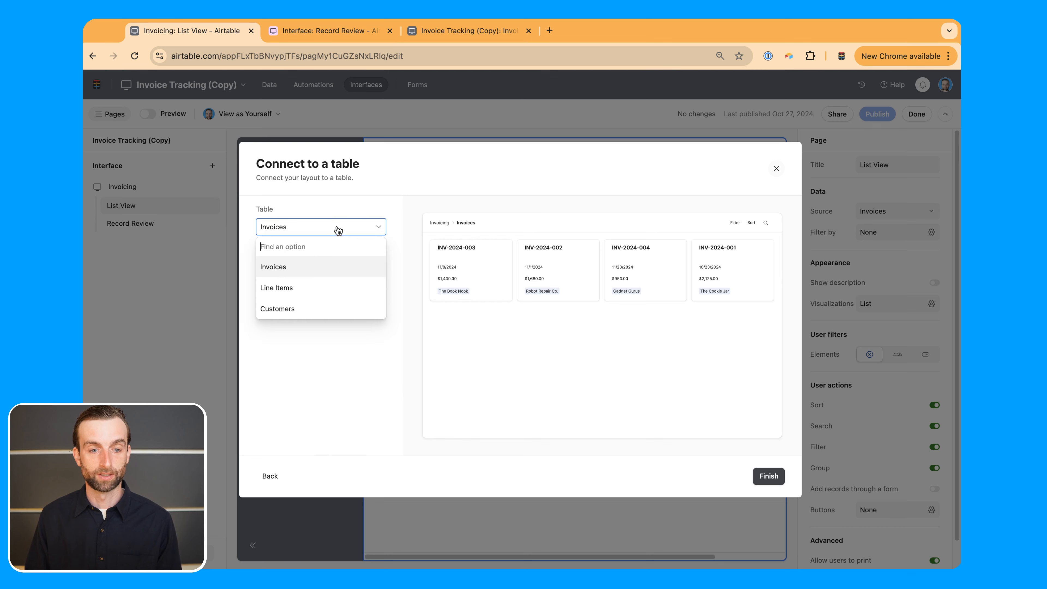
click(332, 309)
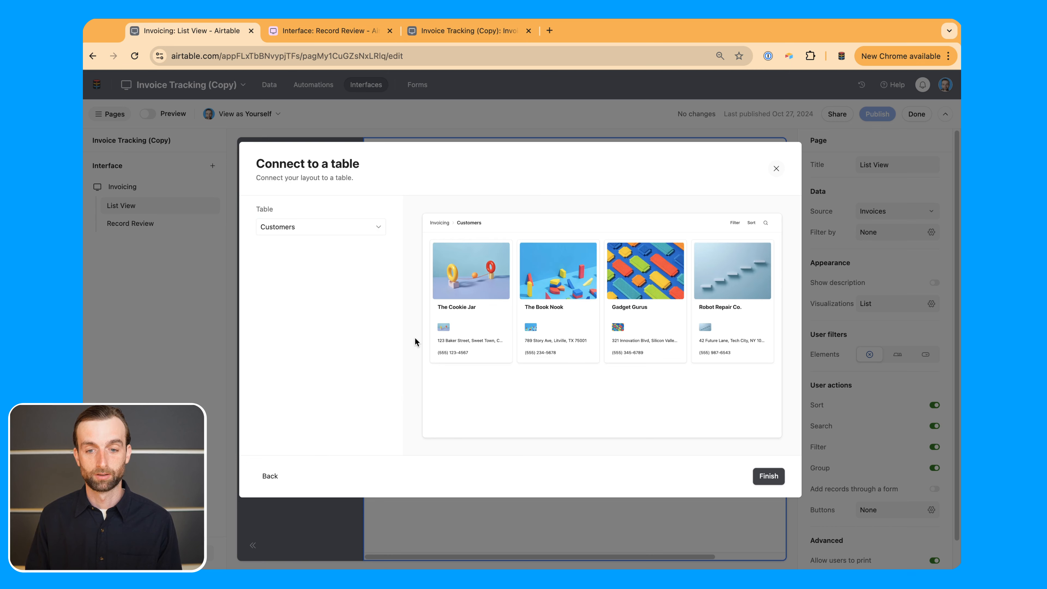
click(771, 478)
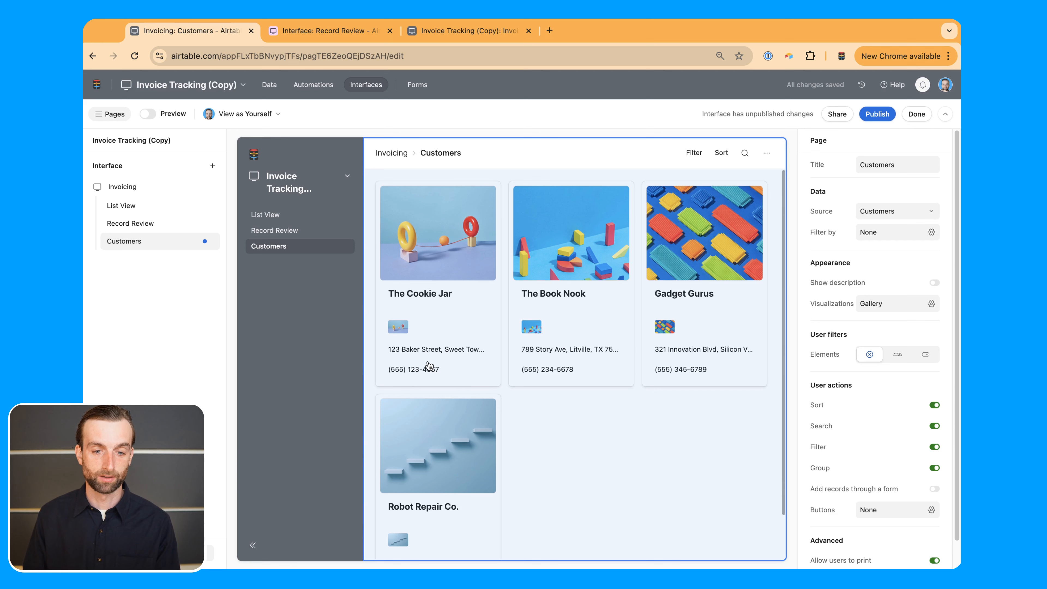
Hide the Business Logo and Address fields on the Customers gallery cards, and make the Customer Name field visible
click(462, 325)
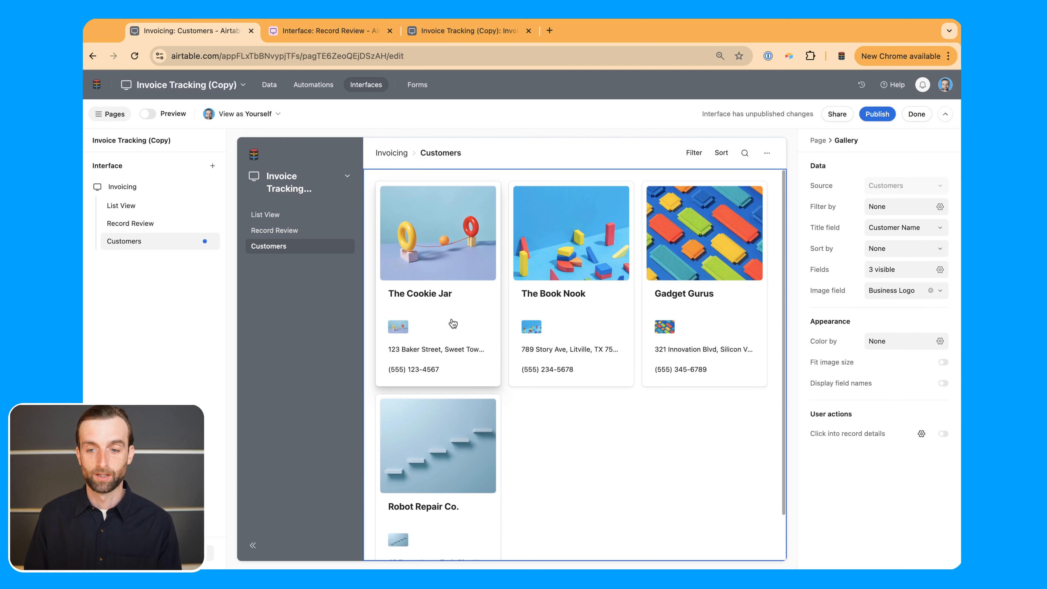
click(899, 269)
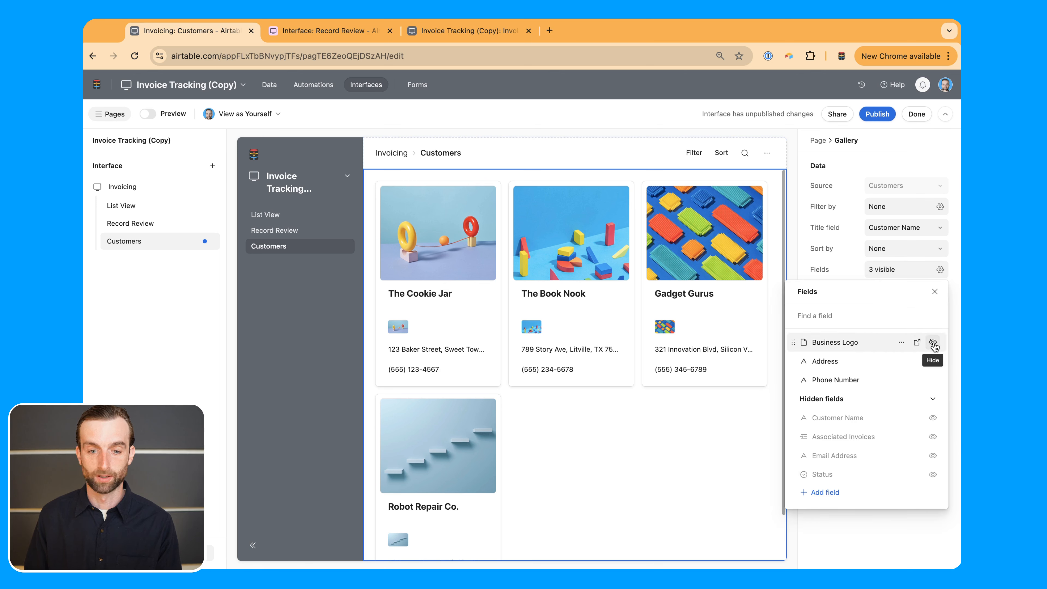
click(933, 343)
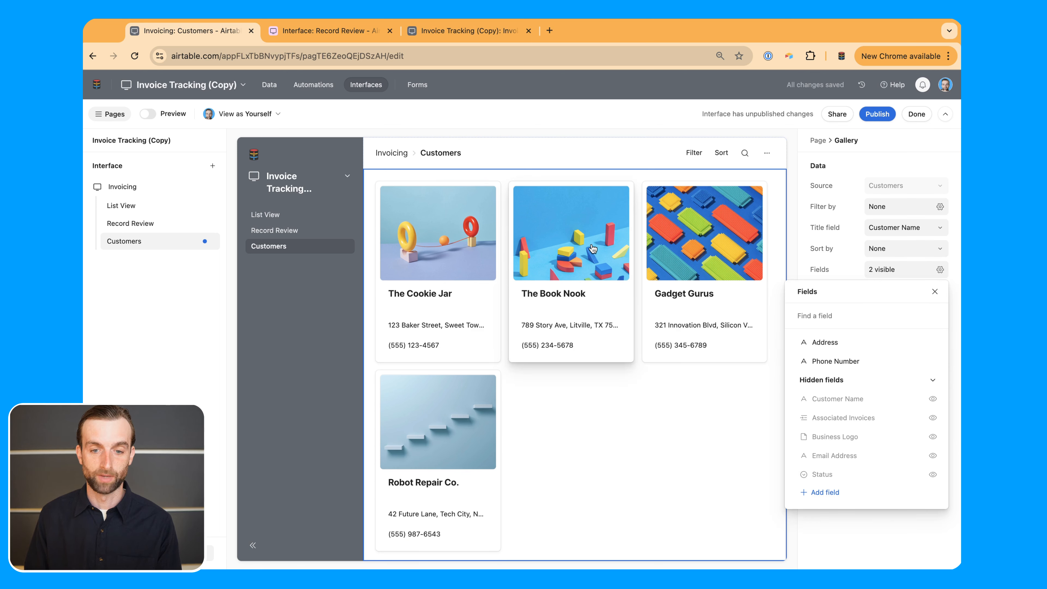
click(933, 399)
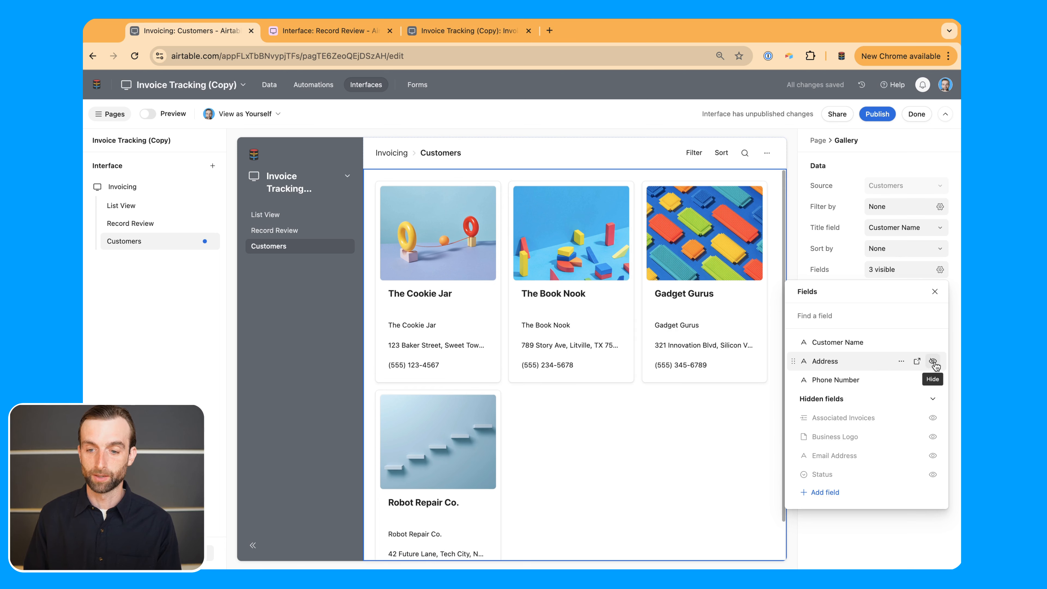
click(931, 367)
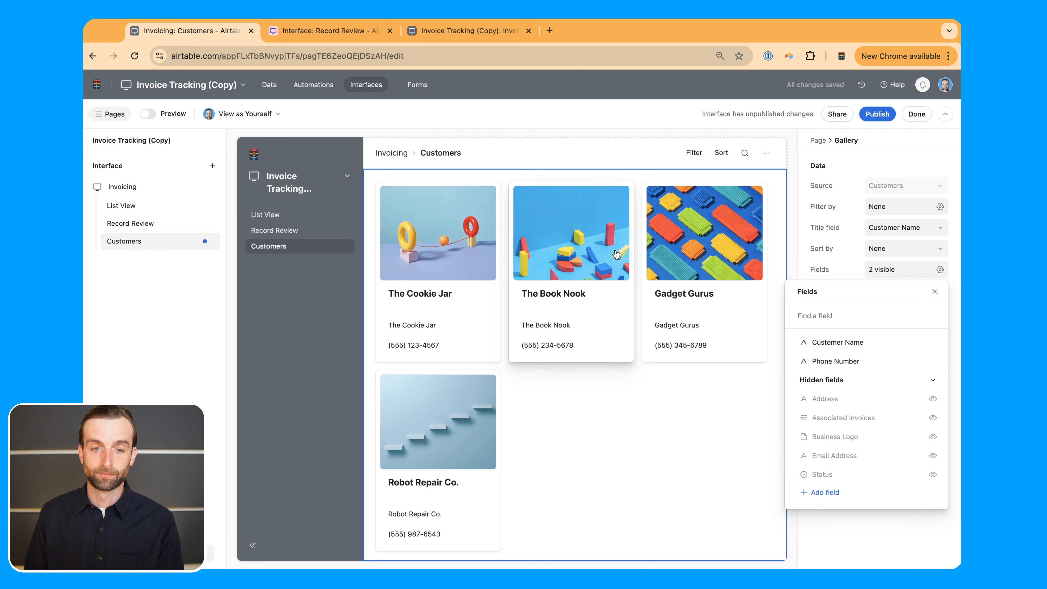
click(842, 171)
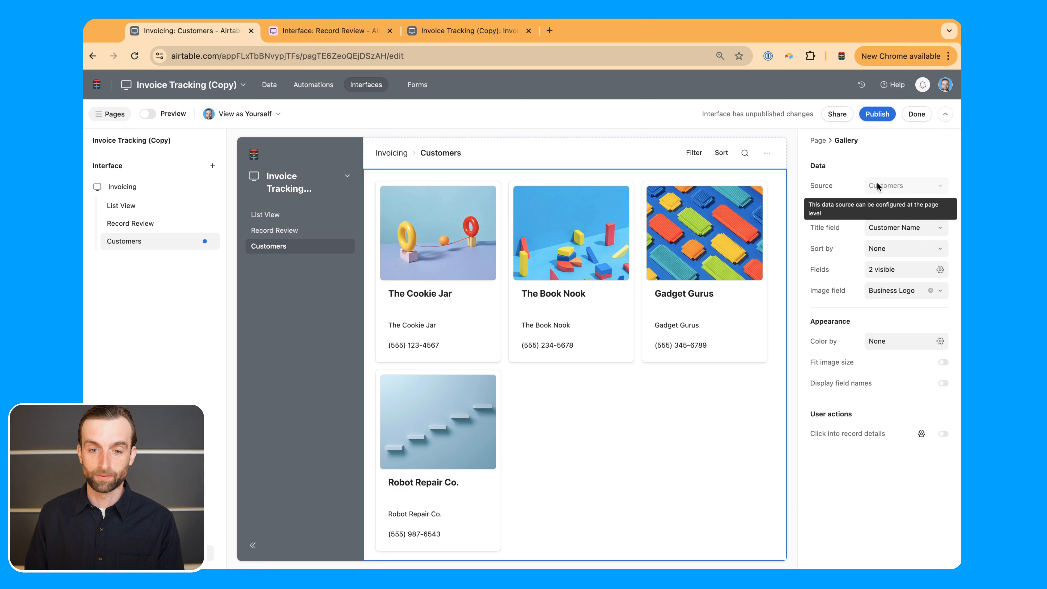
Enable the List visualization alongside Gallery on the Customers page, and switch the page to its list display
click(819, 142)
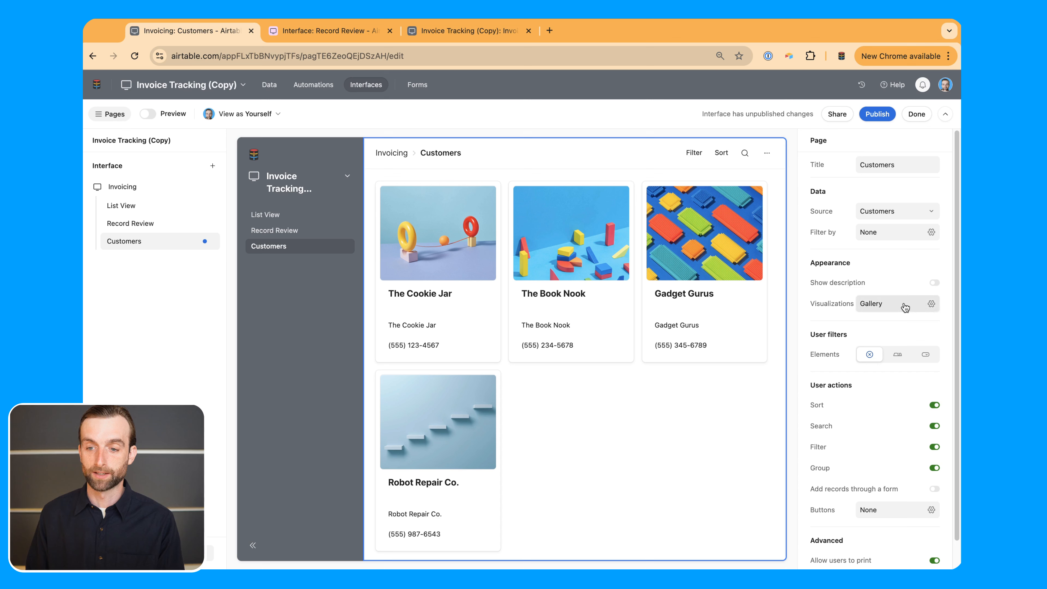
click(905, 305)
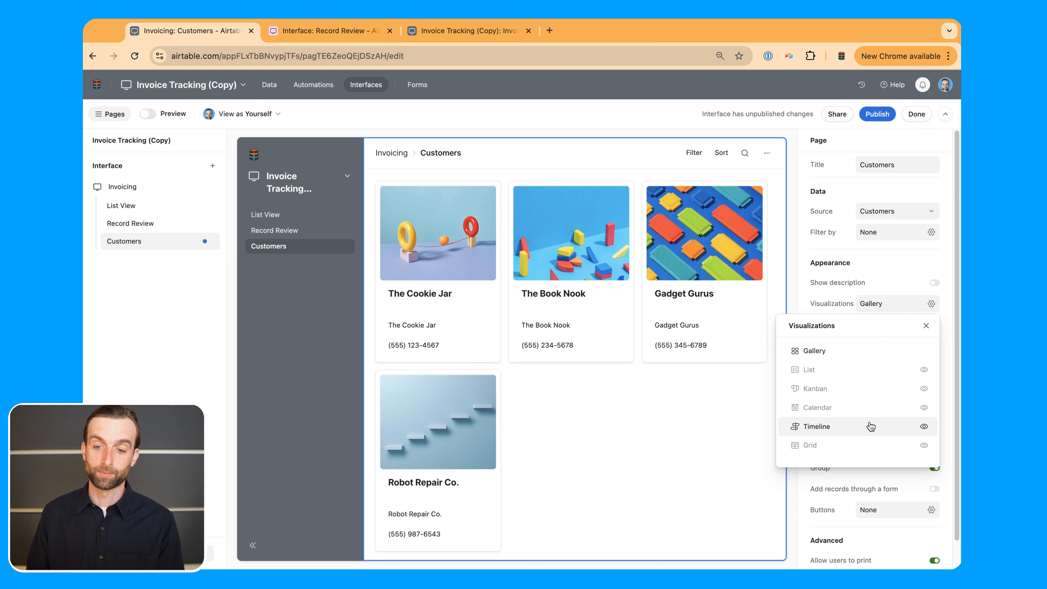
click(924, 370)
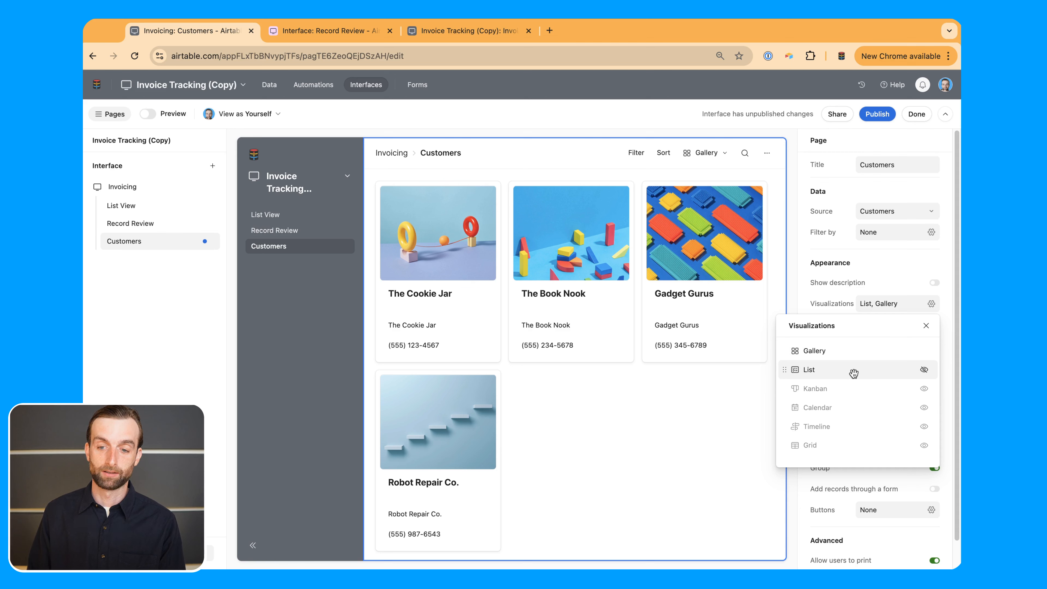
click(704, 168)
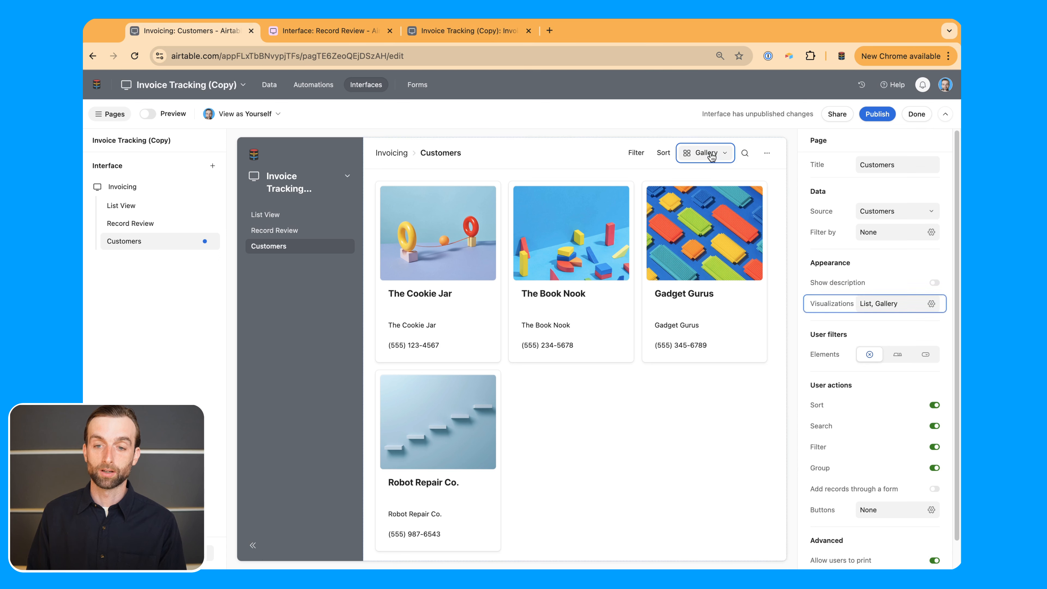
click(726, 156)
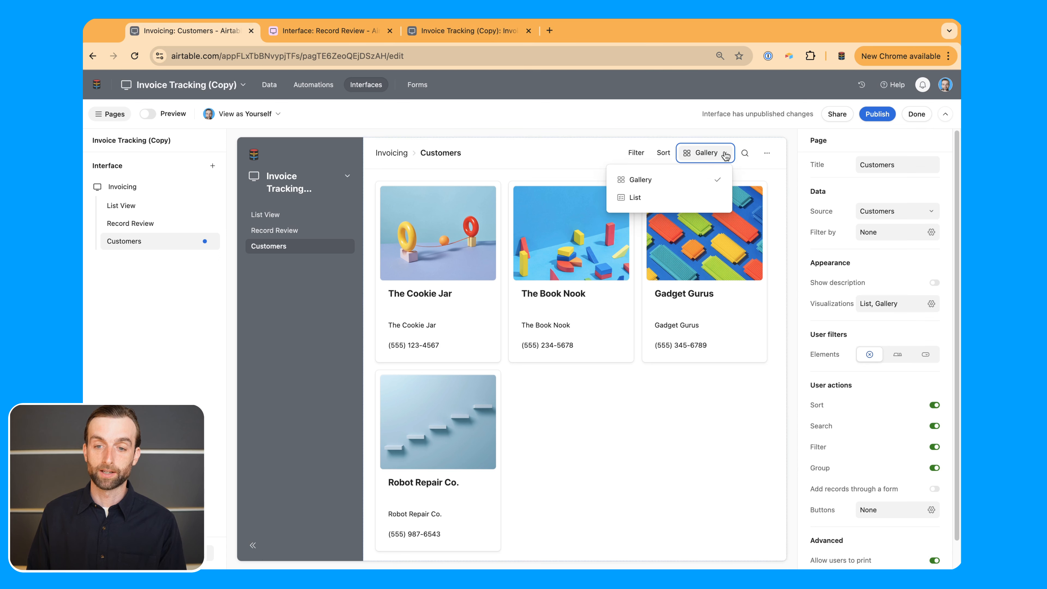
click(689, 199)
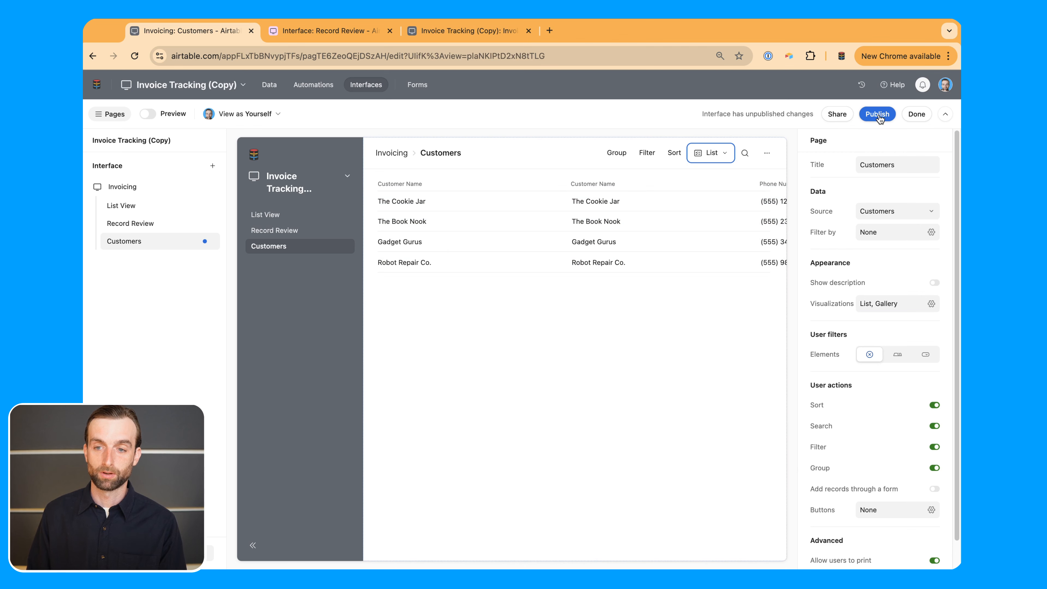
Publish the Invoicing interface and check switching the published Customers page from List to Gallery
click(877, 116)
click(619, 377)
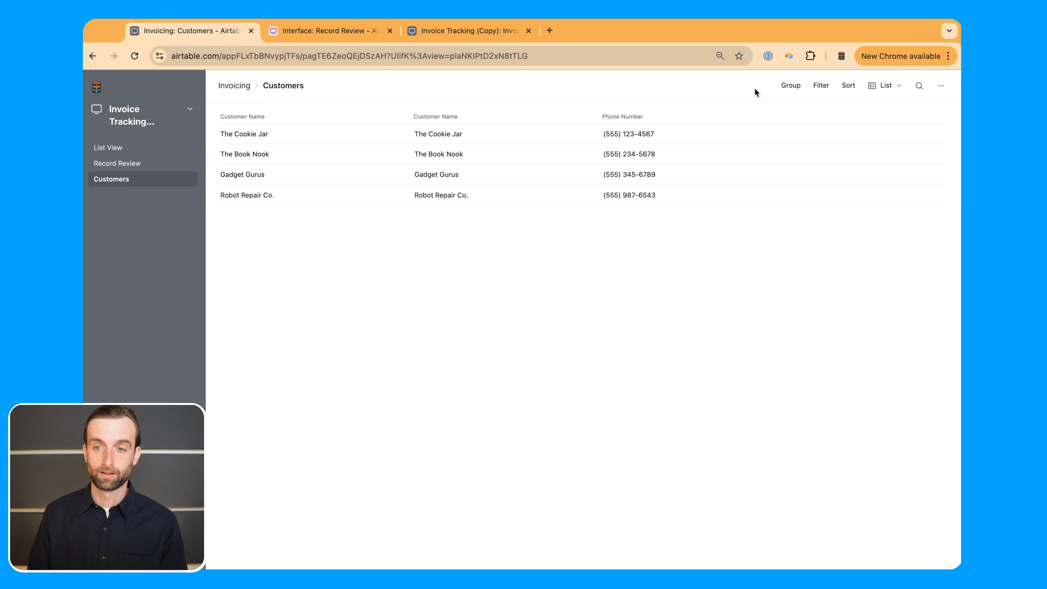
click(882, 86)
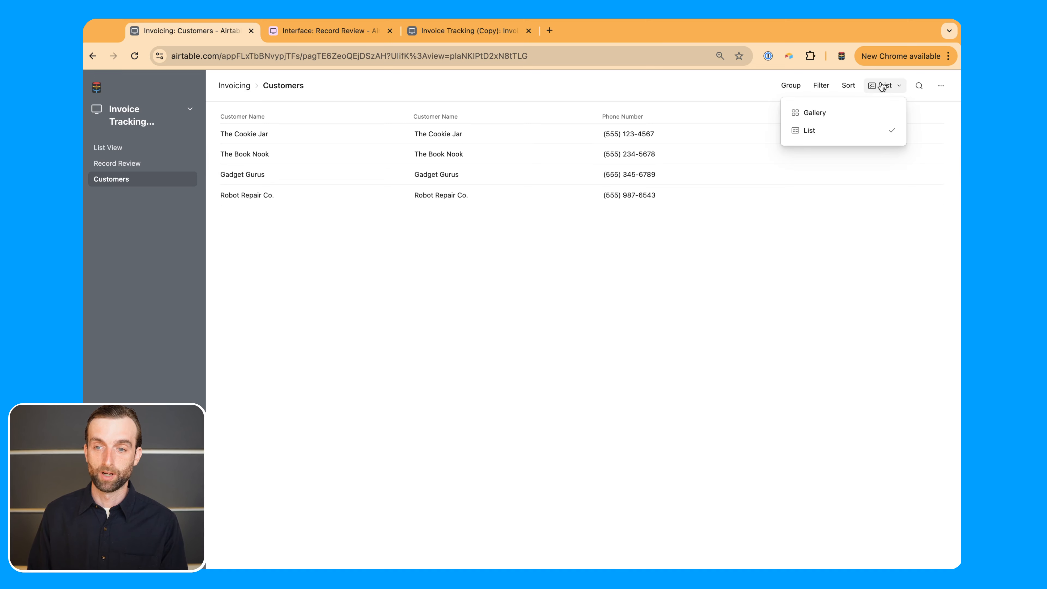
click(848, 115)
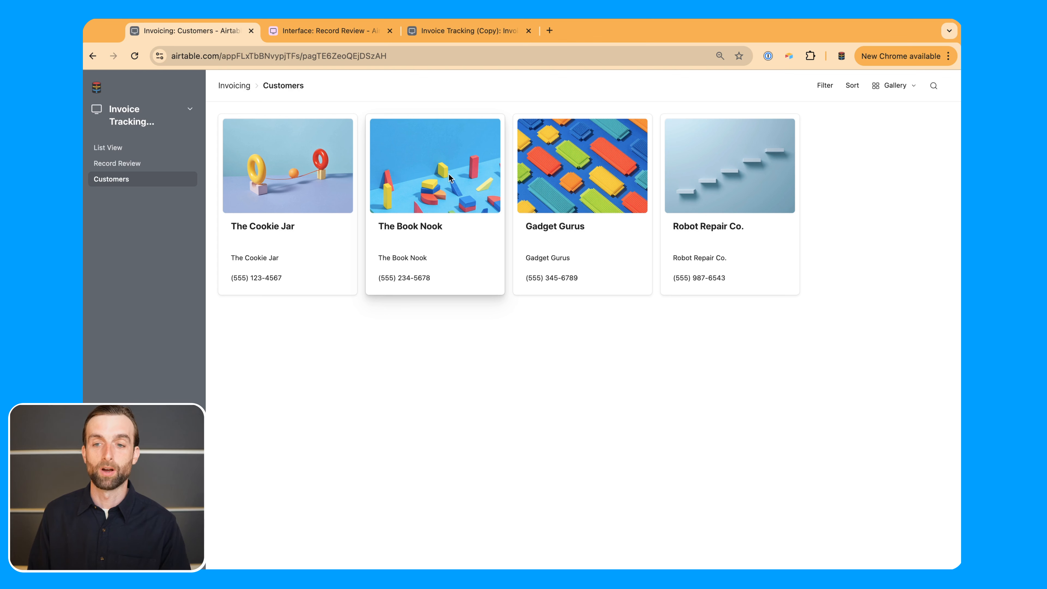
click(895, 88)
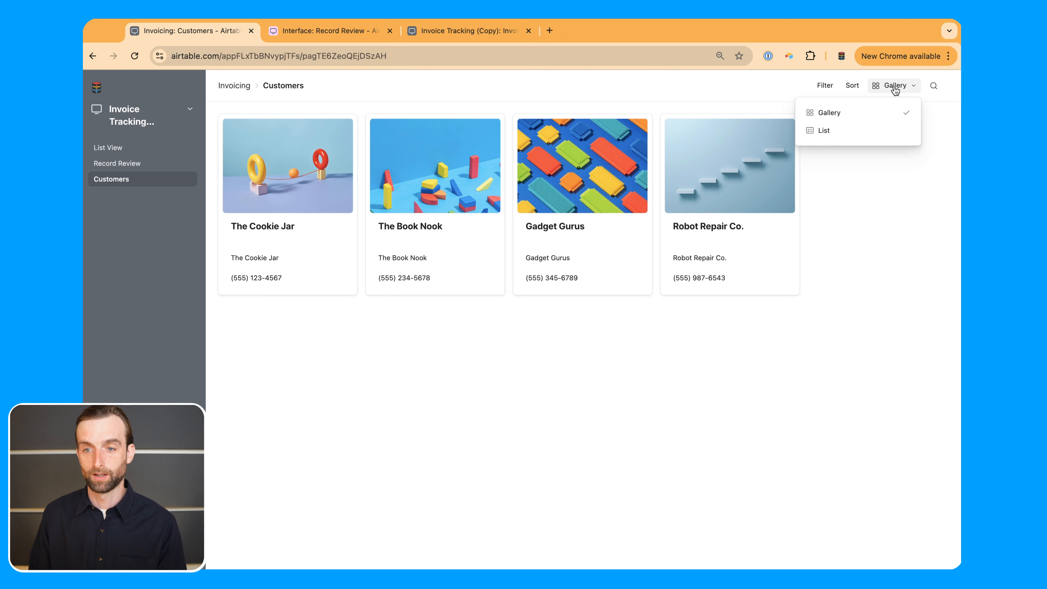
Reopen the interface for editing and open the visualization options of the Customers page
click(136, 119)
click(126, 152)
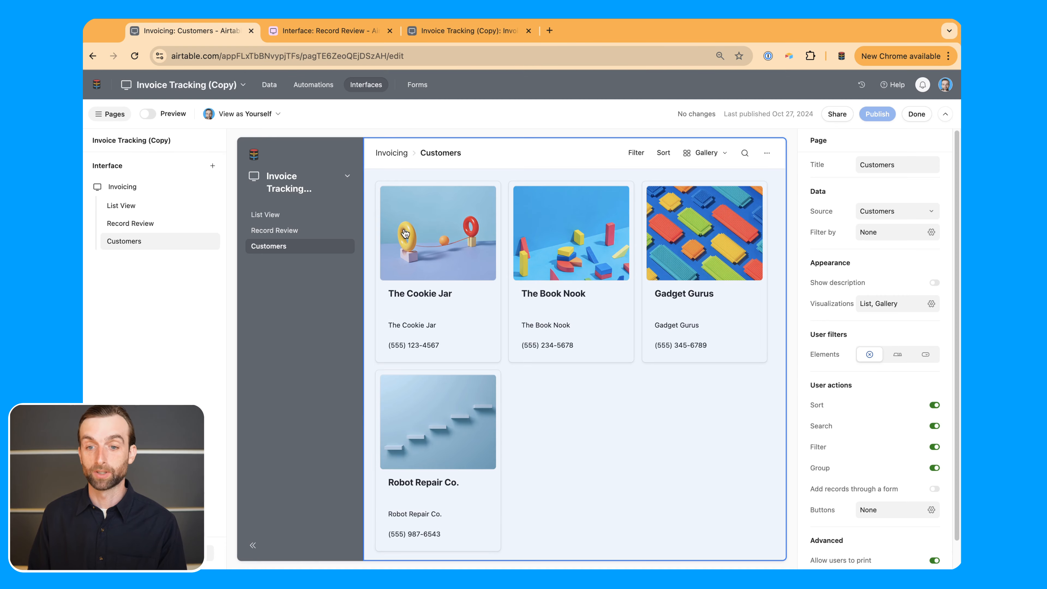
click(876, 304)
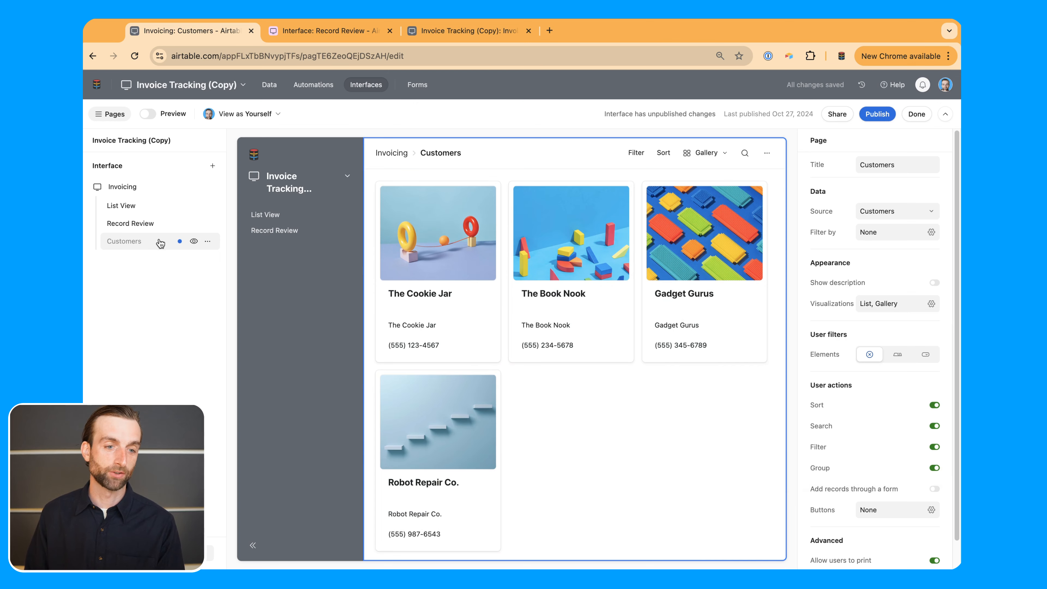
Examine the page layouts available for a new interface page, and leave the chooser without adding one
click(212, 167)
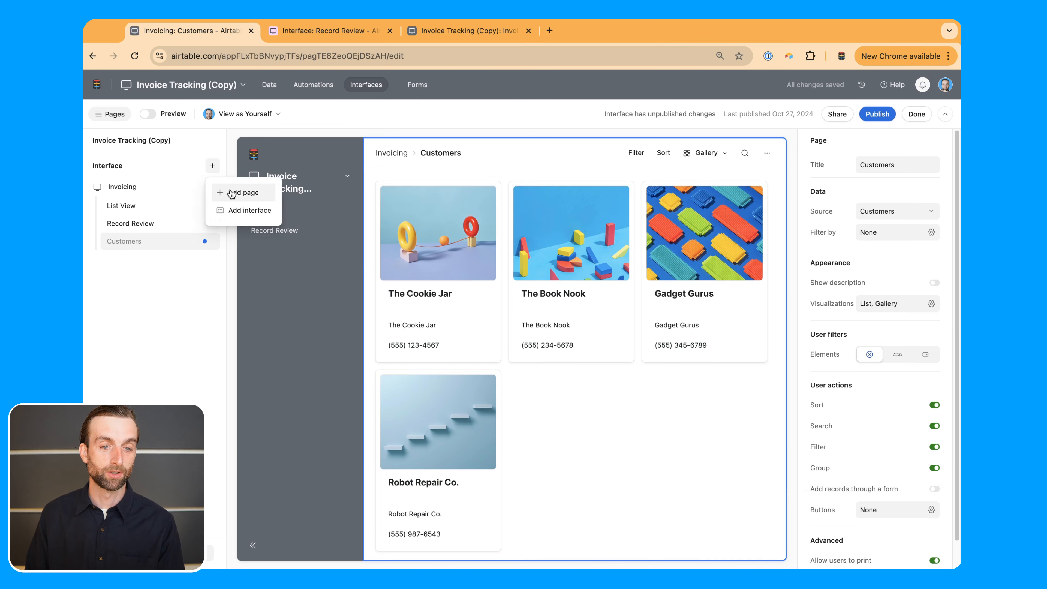
click(231, 188)
scroll(377, 346, down, 1)
scroll(376, 346, down, 3)
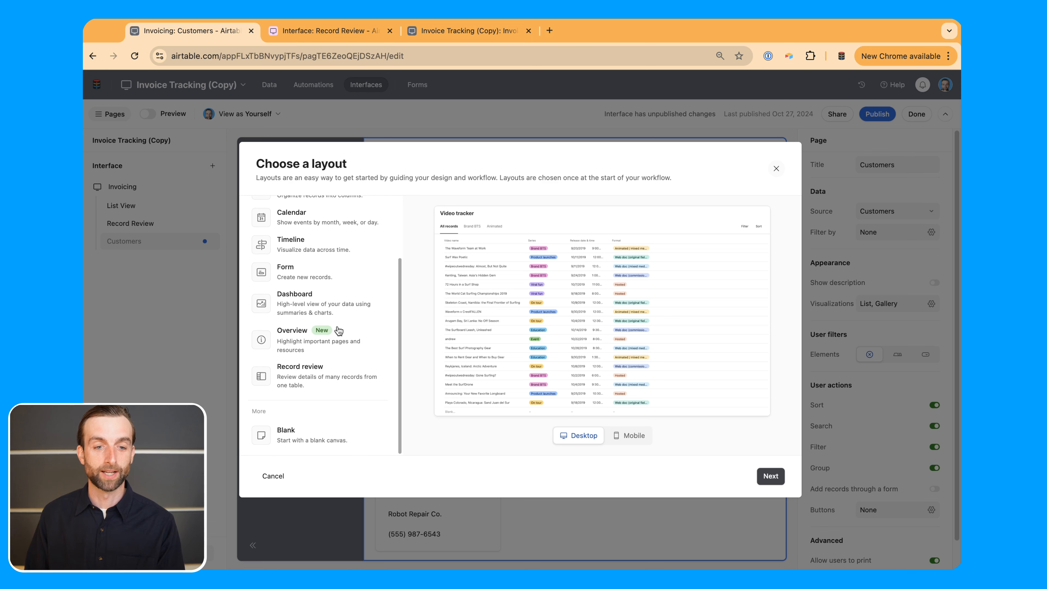
scroll(356, 346, up, 4)
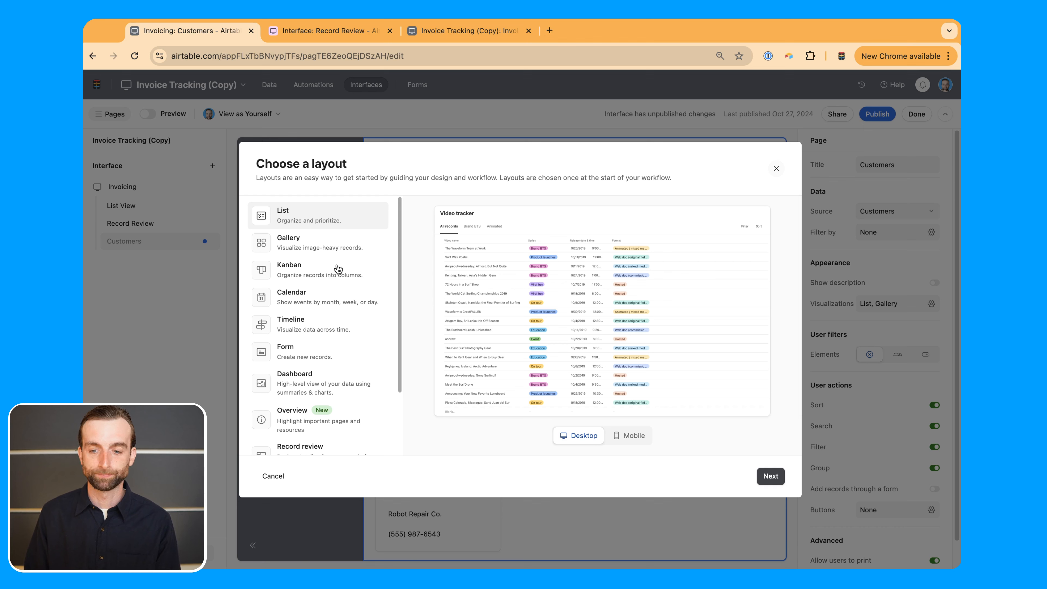
scroll(339, 270, down, 3)
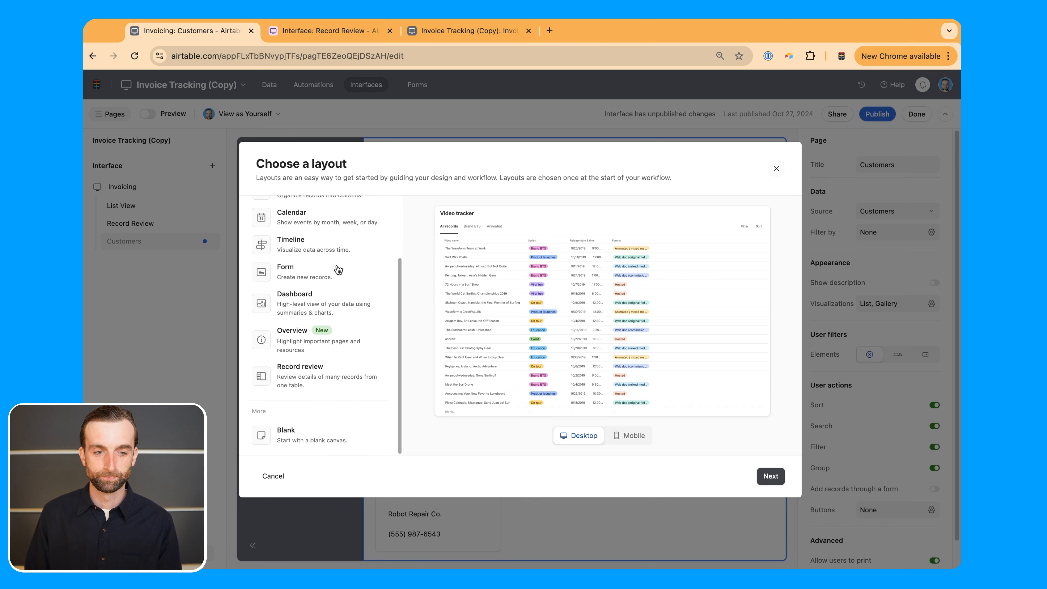
click(771, 170)
Rename the Customers page to Switchable in the interface's page list
double_click(123, 241)
text(Switcha)
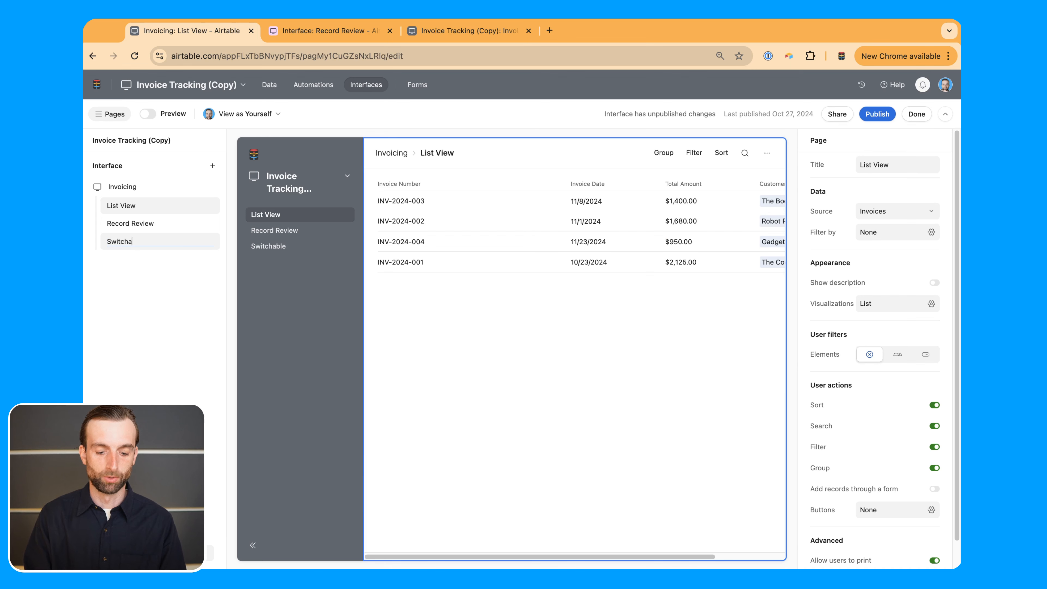
text(ble)
key(Return)
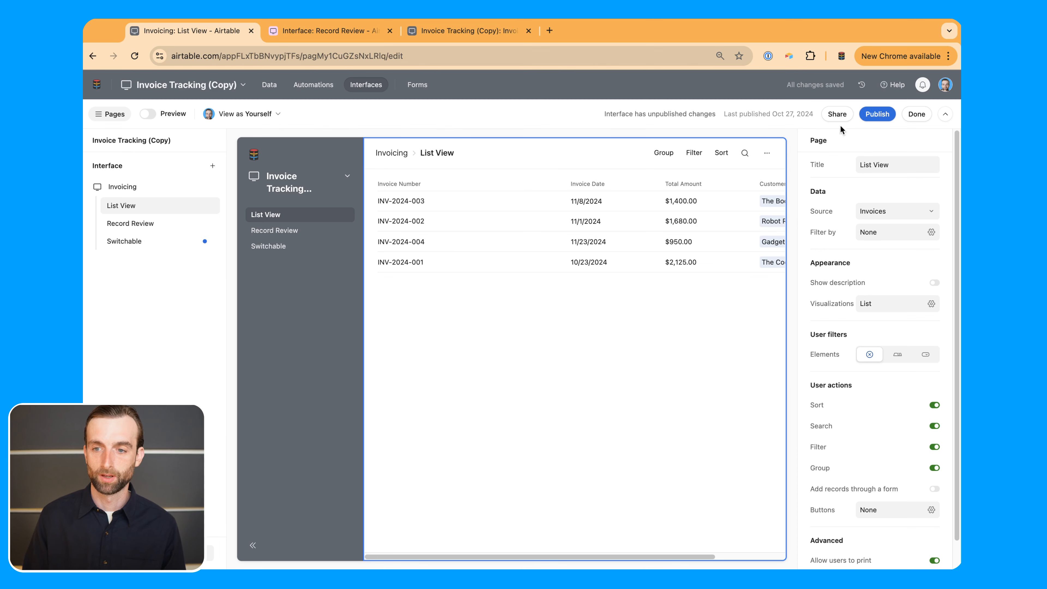
Publish the Invoicing interface and view the published Switchable page
click(876, 115)
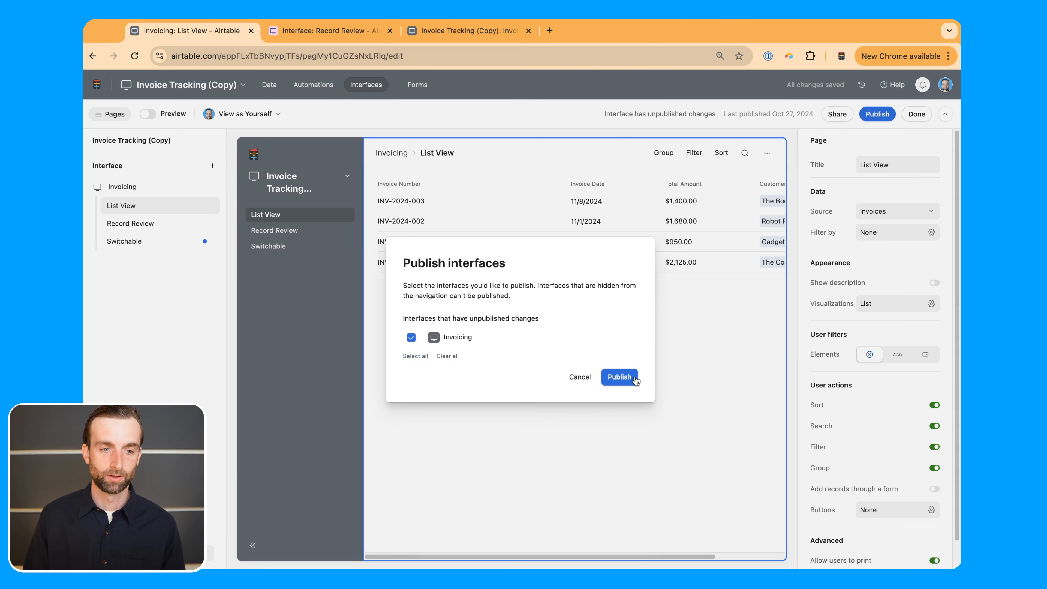
click(635, 379)
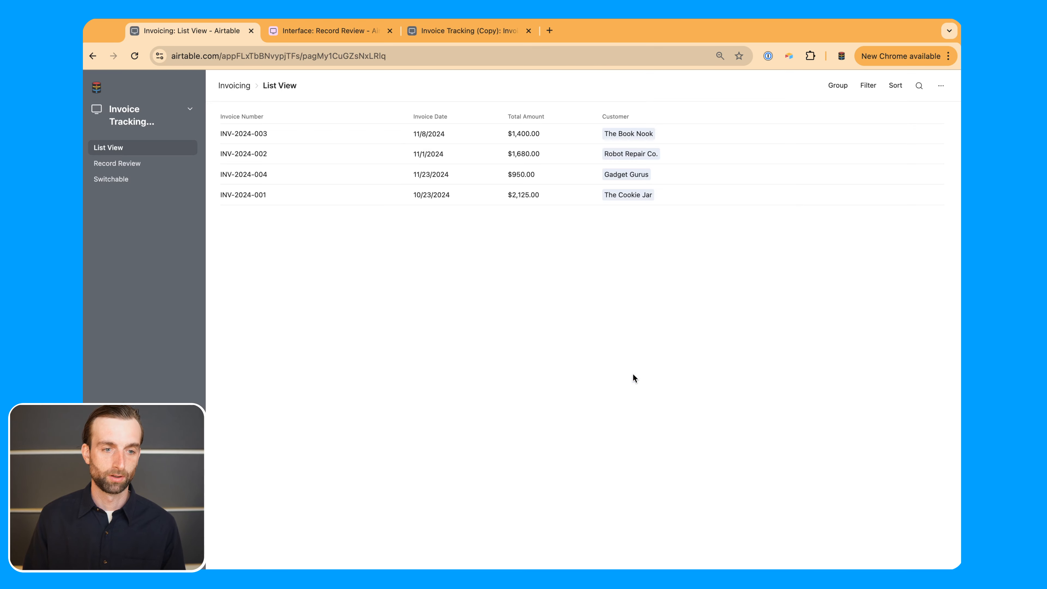
click(139, 163)
click(139, 182)
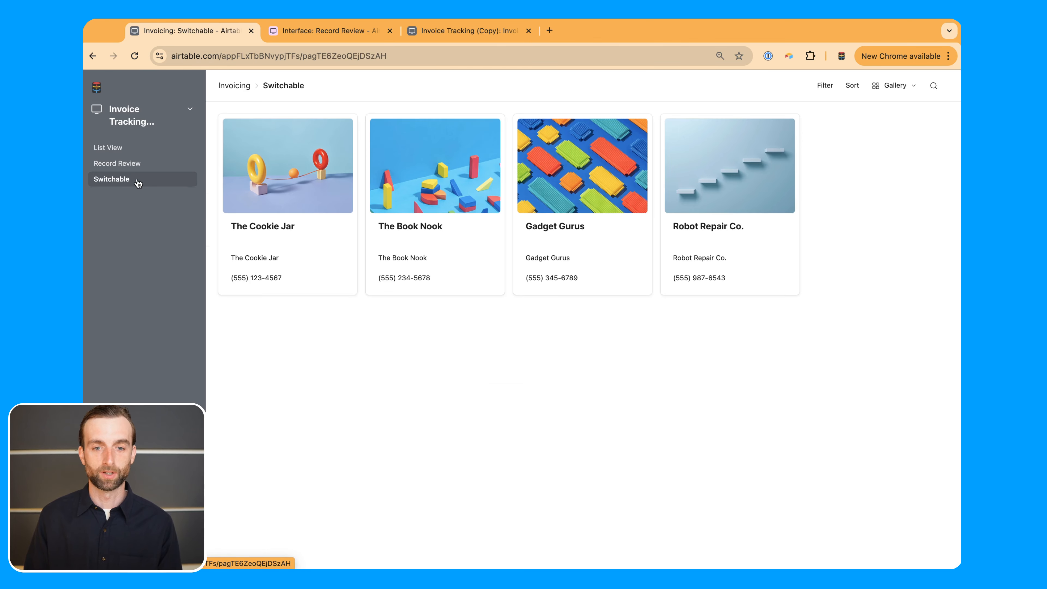
Reopen the interface for editing, check the Form view option in the Invoices table's data, and return to the interface
click(140, 119)
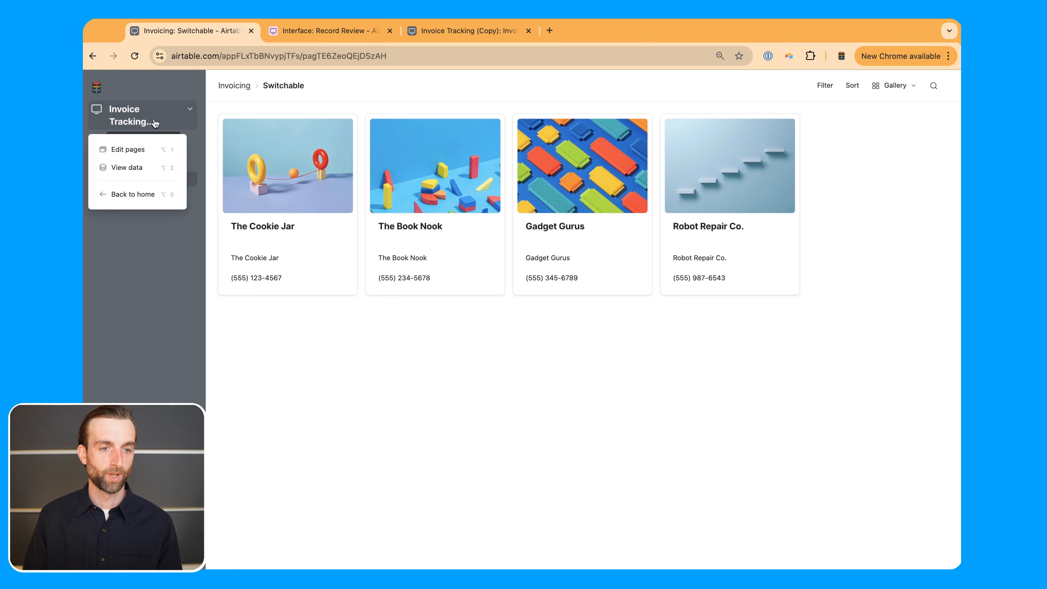
click(139, 147)
click(212, 166)
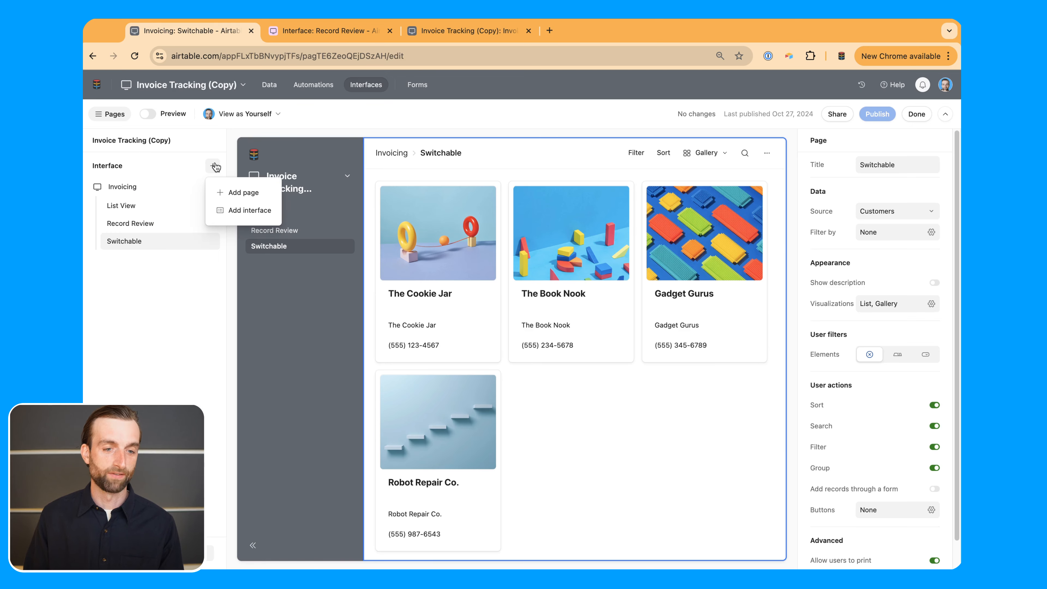
click(242, 189)
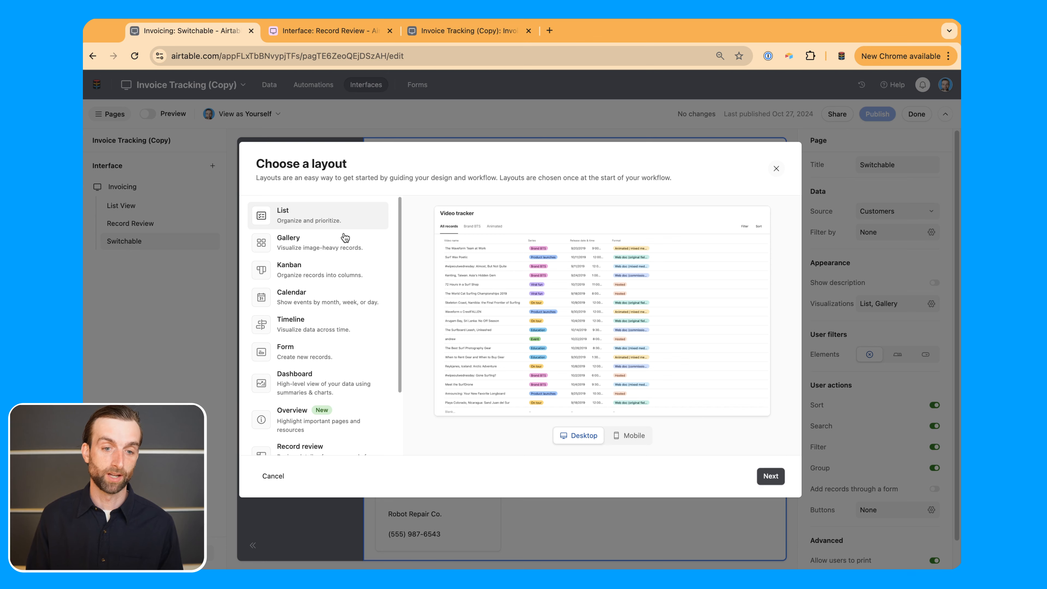
click(464, 30)
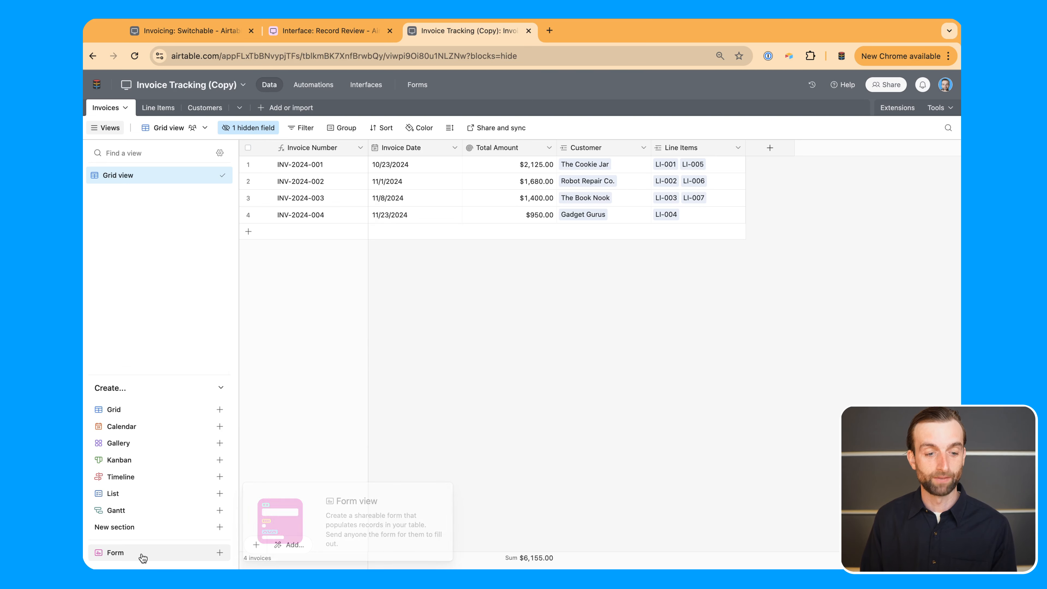
click(207, 30)
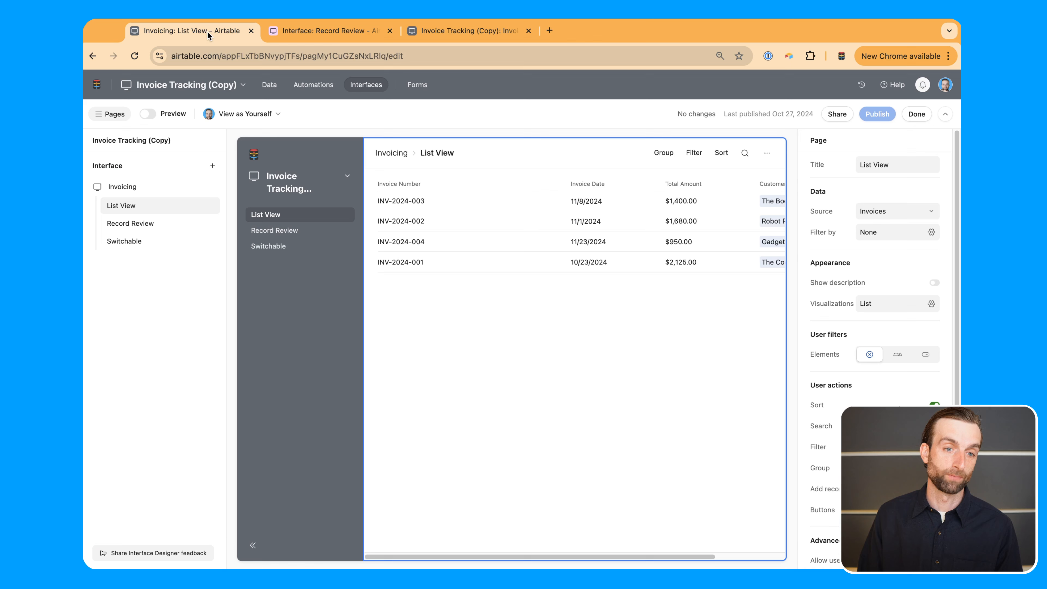
Start a new Invoicing page with the Form layout connected to the Customers table
click(213, 166)
click(234, 193)
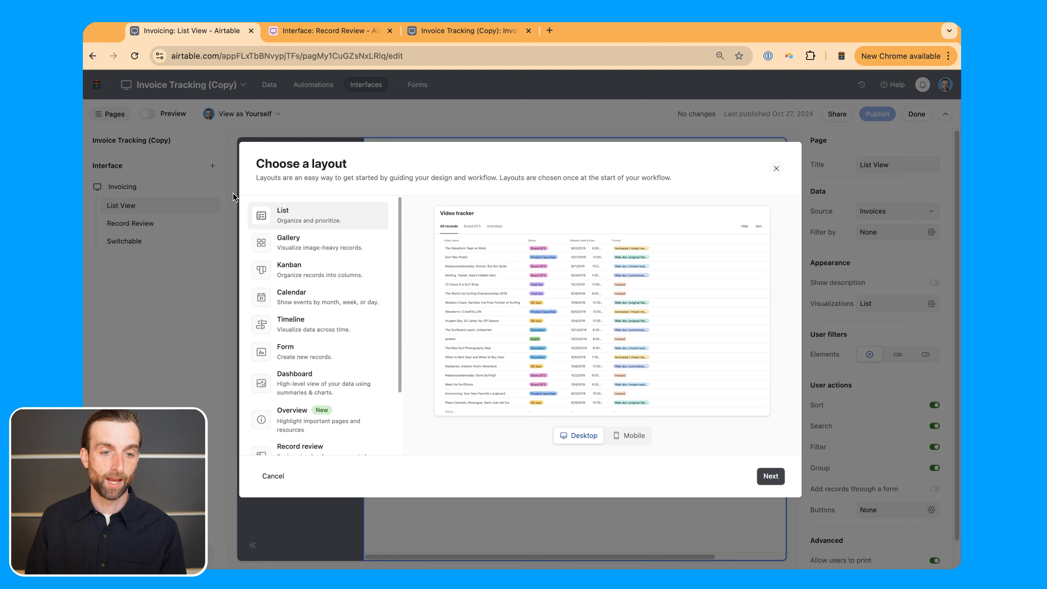
click(329, 349)
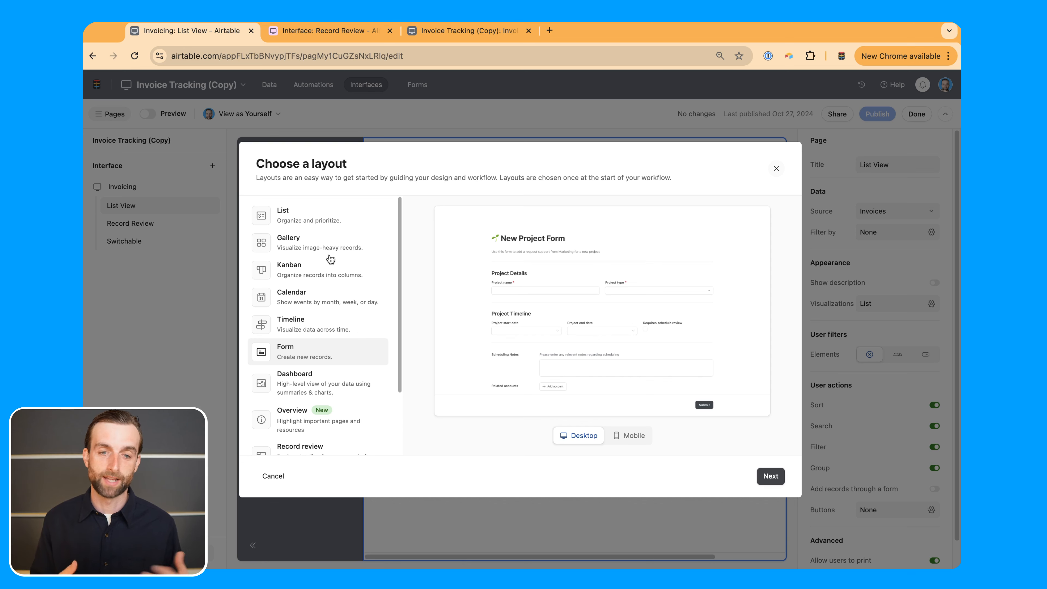
click(769, 477)
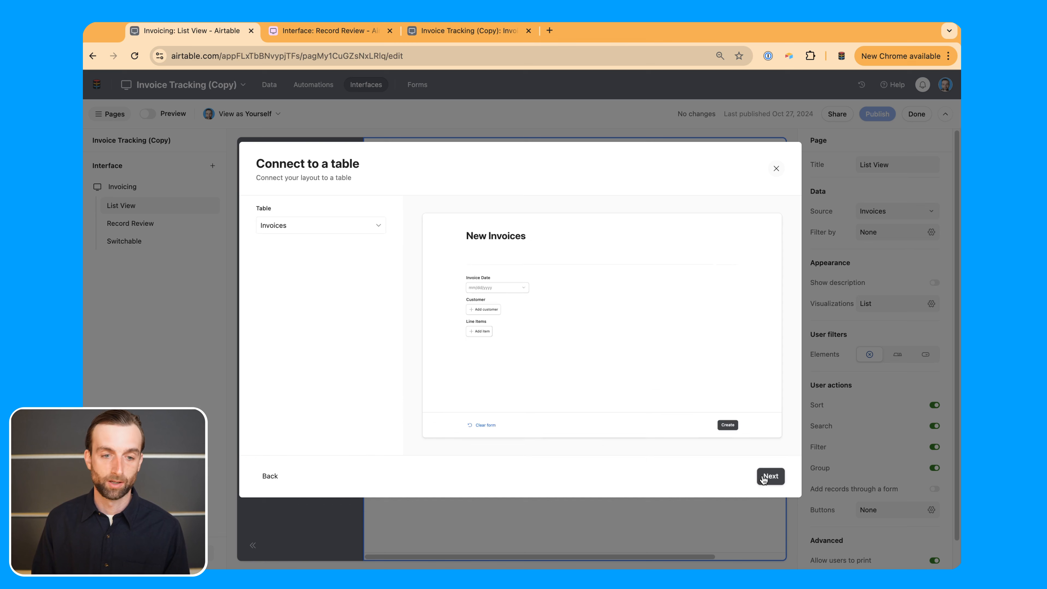
click(344, 226)
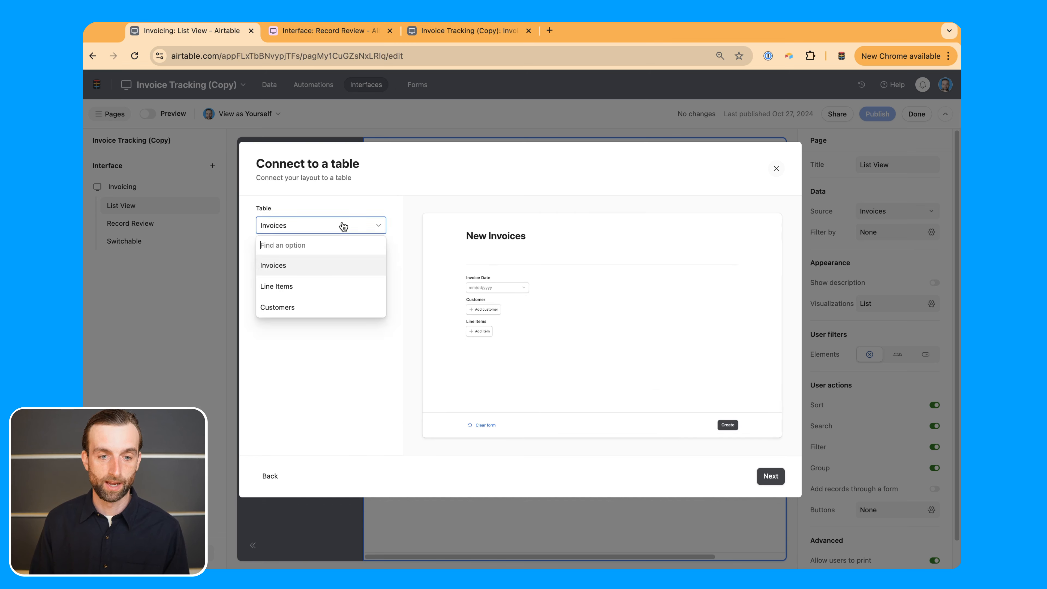
click(341, 309)
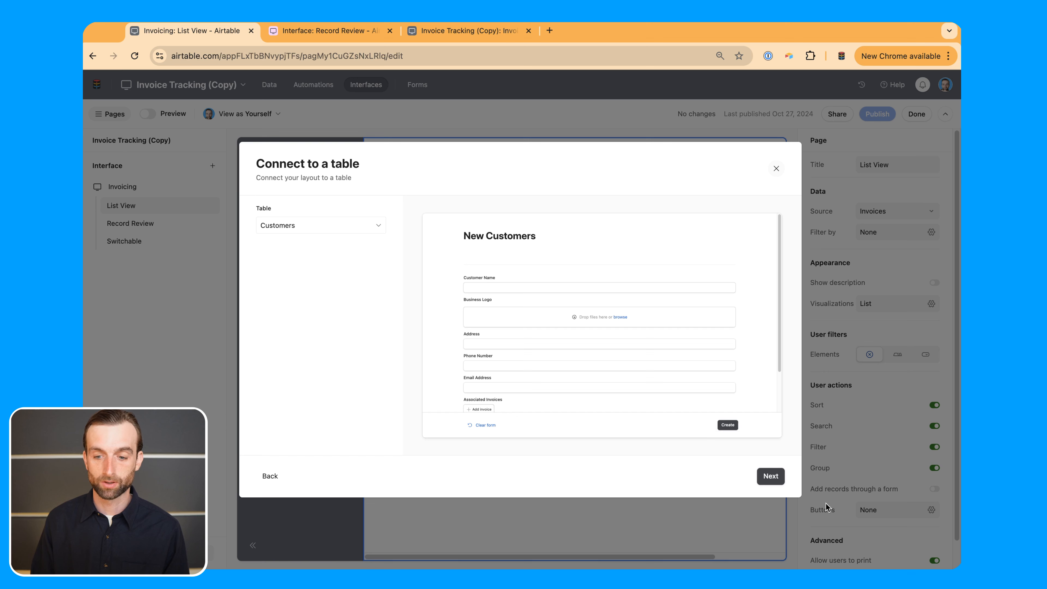
Keep all seven customer fields in the form, name the page Form, and finish creating it
click(771, 477)
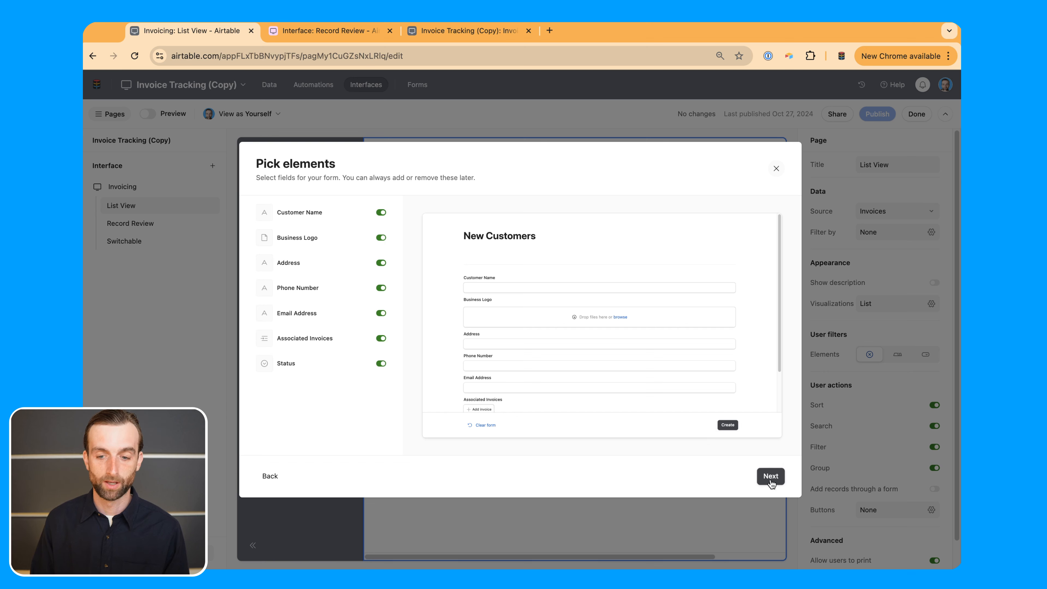
click(771, 477)
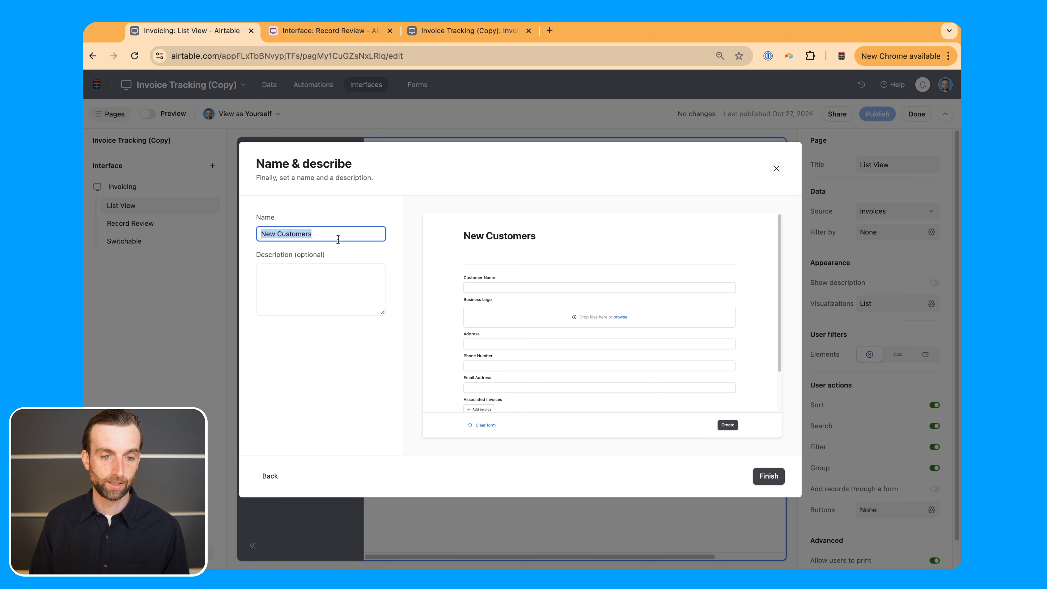
text(Form)
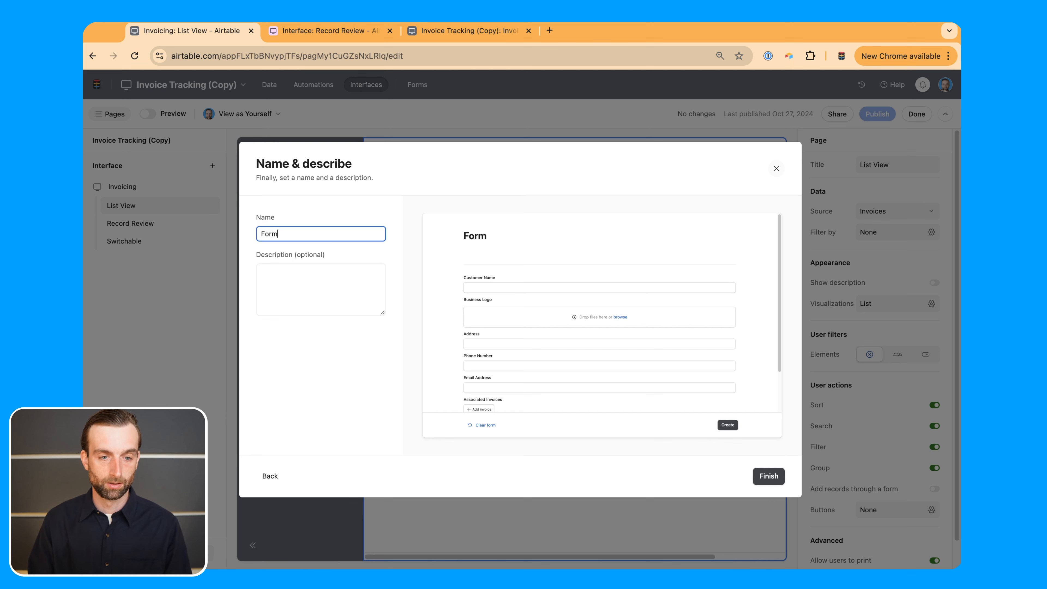
click(769, 476)
scroll(645, 388, down, 2)
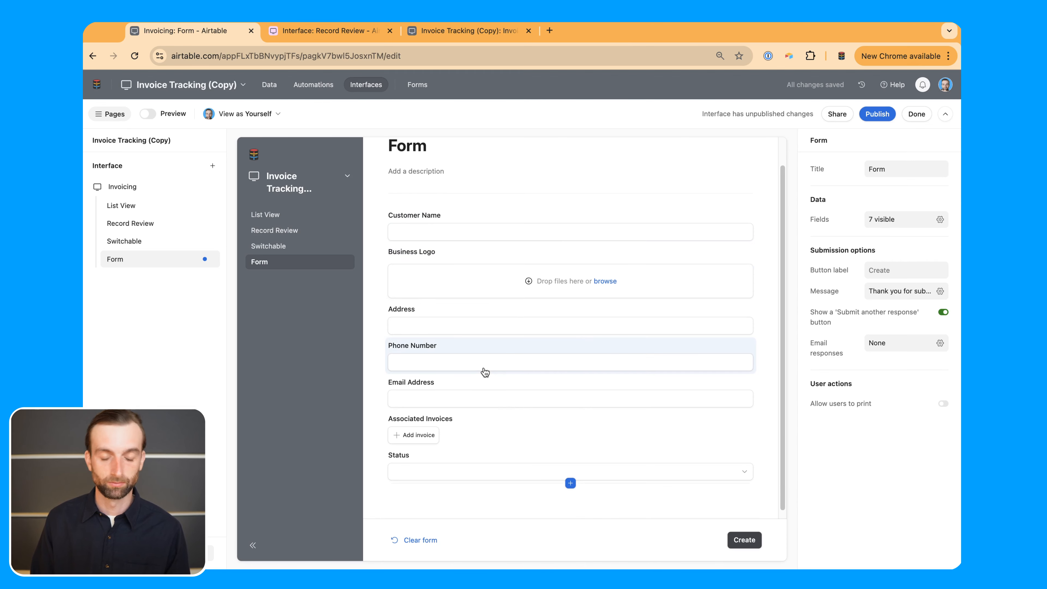
Make the Customer Name and Email Address fields required on the Form page
scroll(484, 370, down, 1)
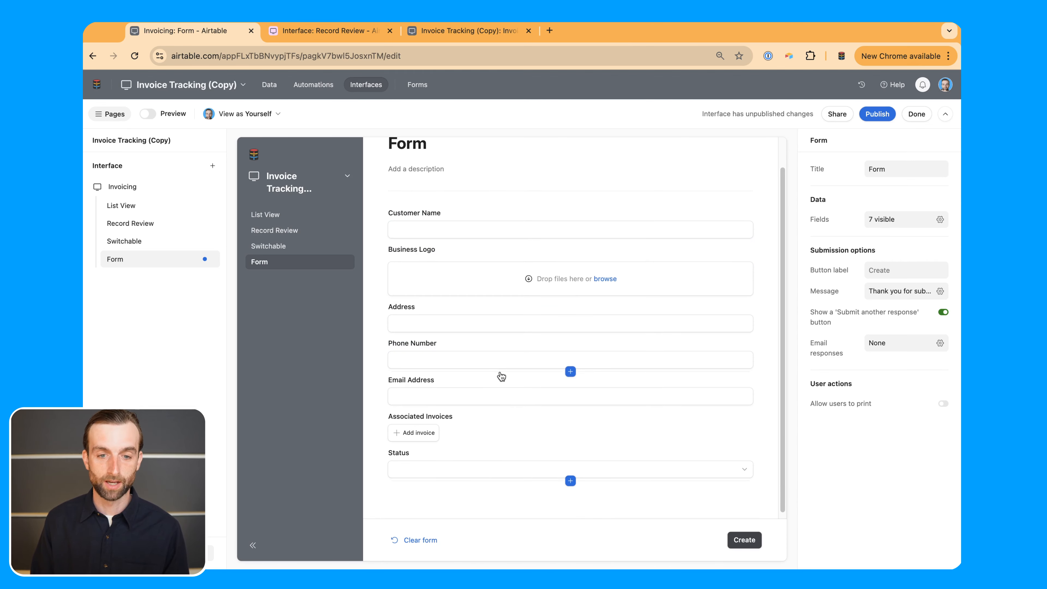
click(491, 212)
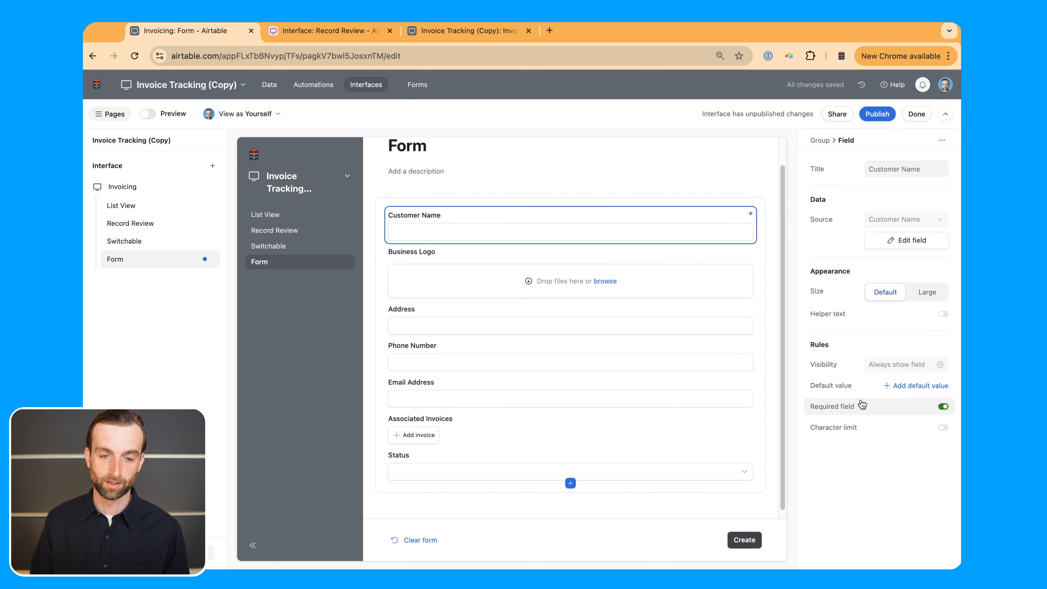
click(593, 393)
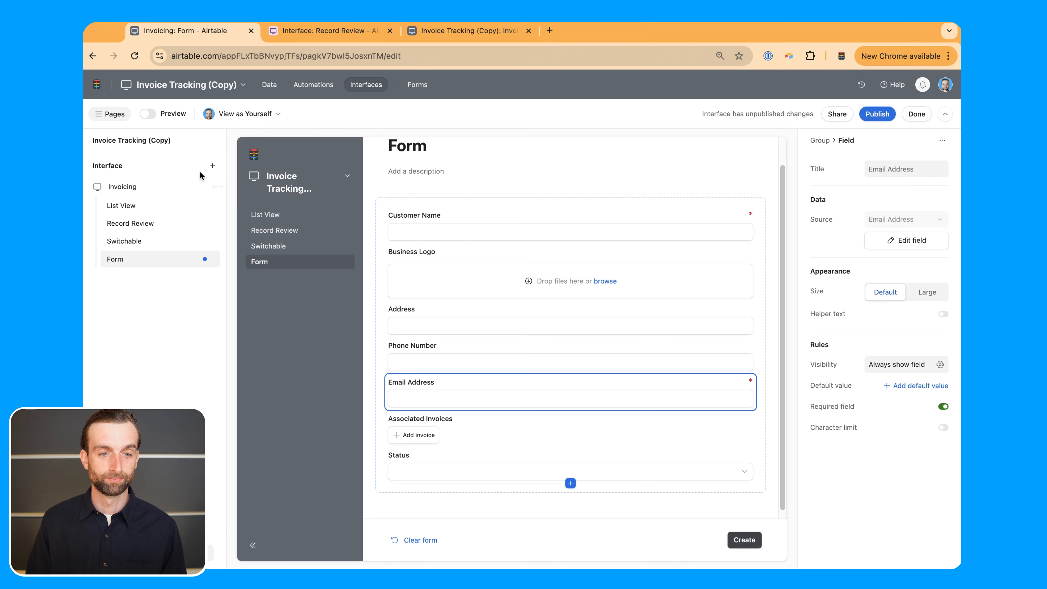
Add a page with the Overview layout to Invoicing and move it above List View in the page order
click(198, 187)
scroll(349, 295, down, 3)
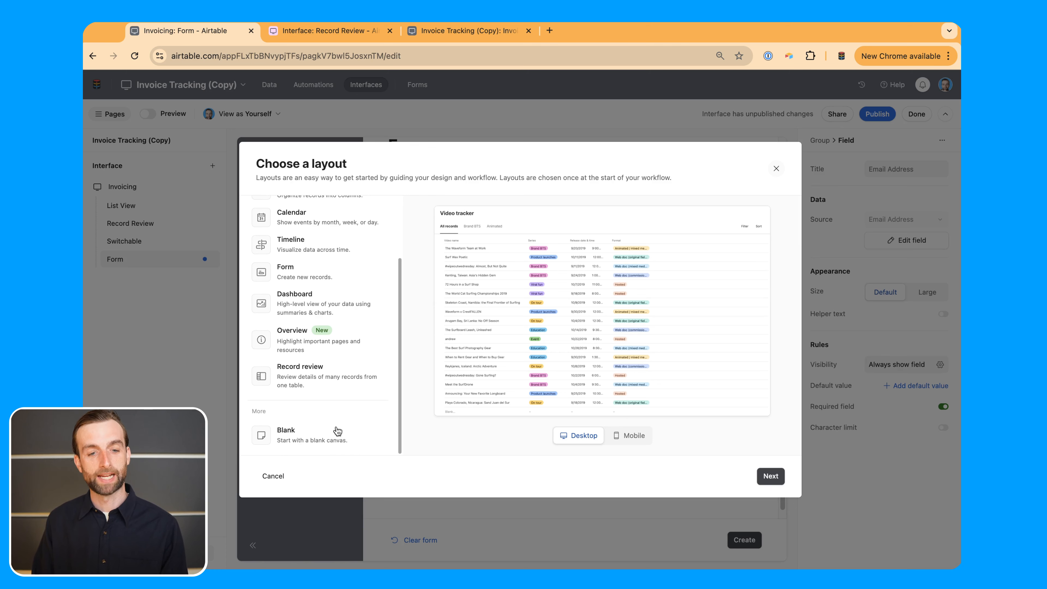
click(350, 338)
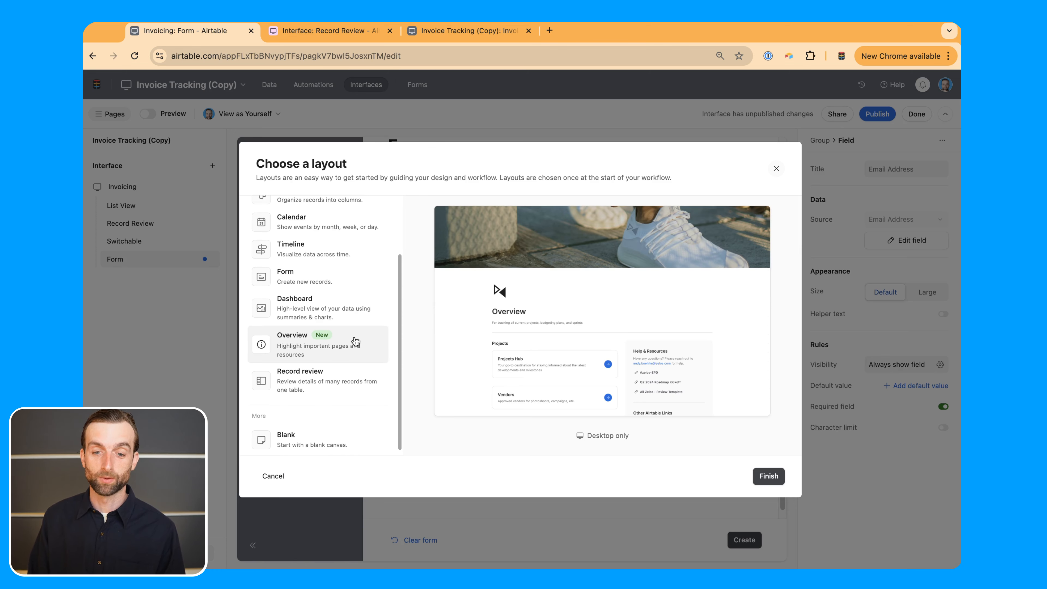
scroll(354, 336, up, 1)
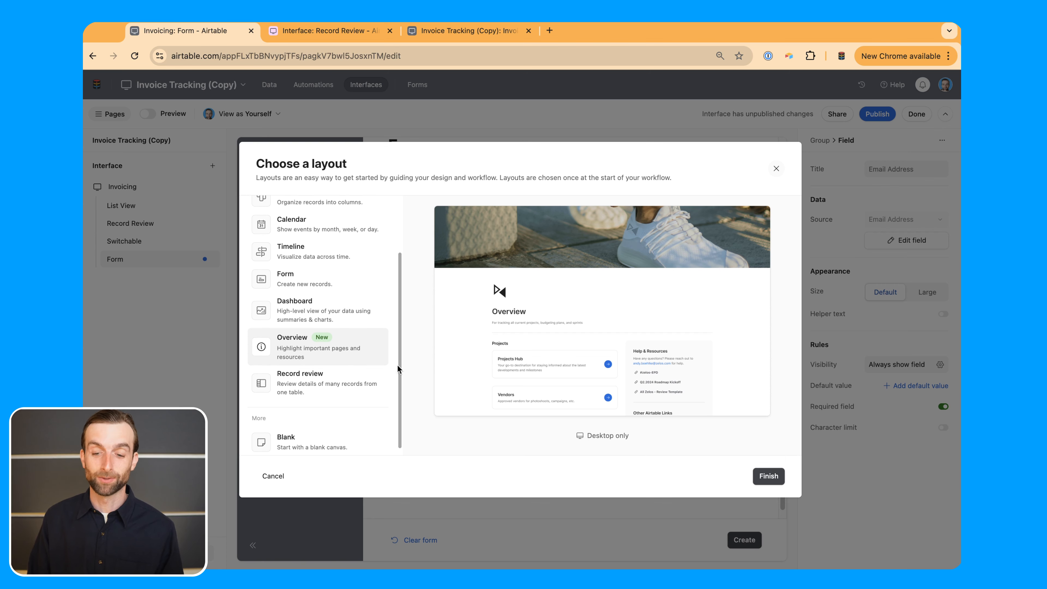
click(766, 486)
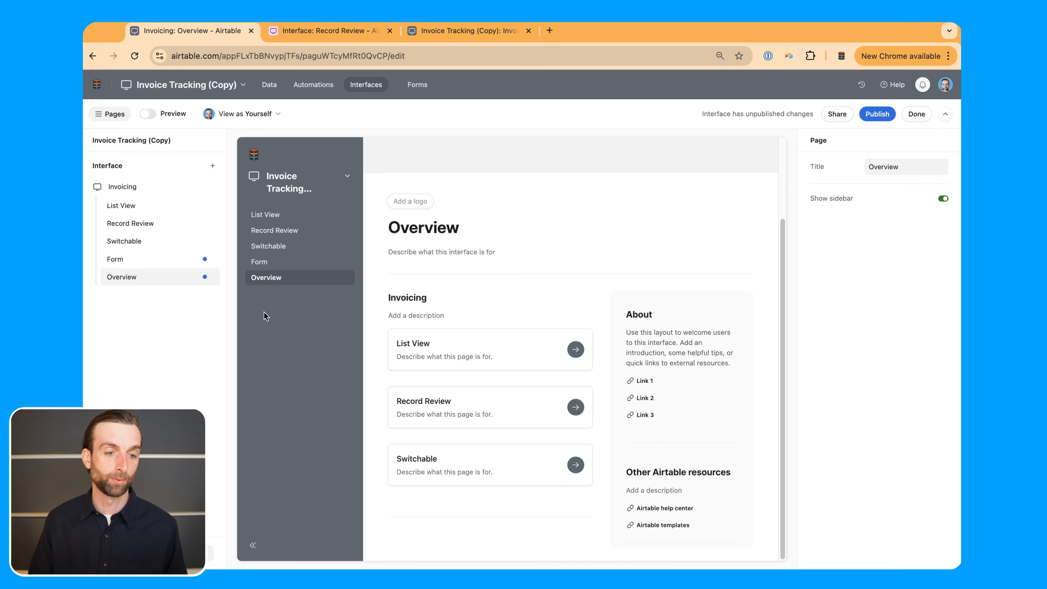
drag(164, 282, 166, 207)
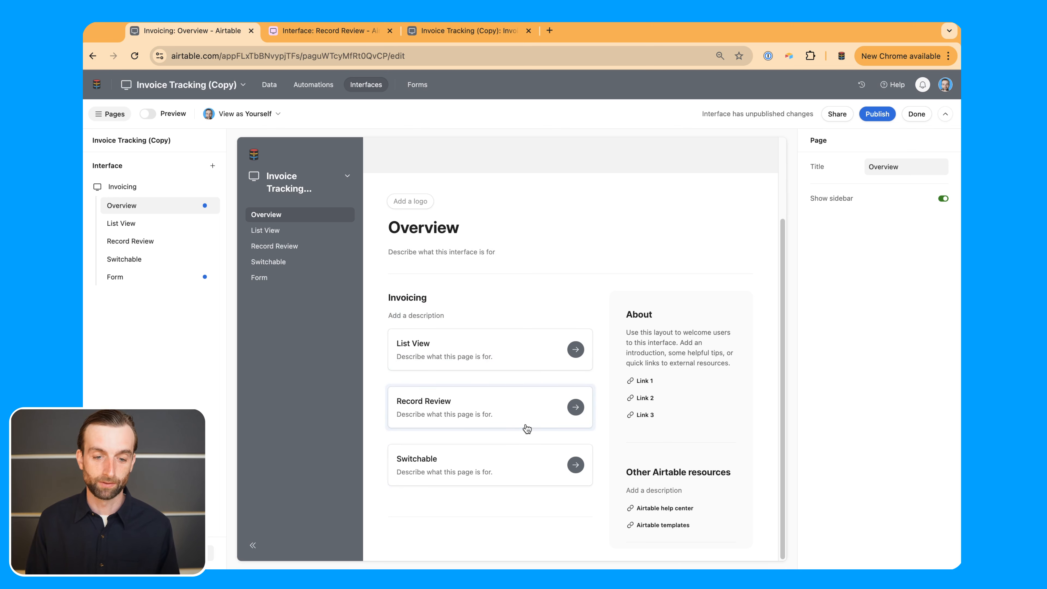
Add a bookmark for the Form page to the Invoicing section of the Overview page
click(497, 496)
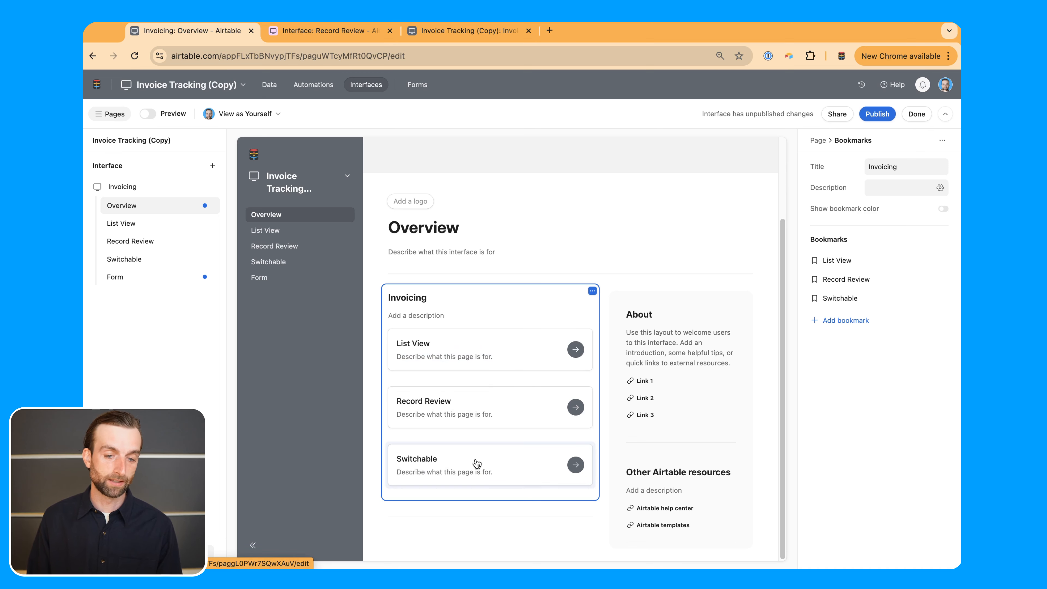
click(491, 498)
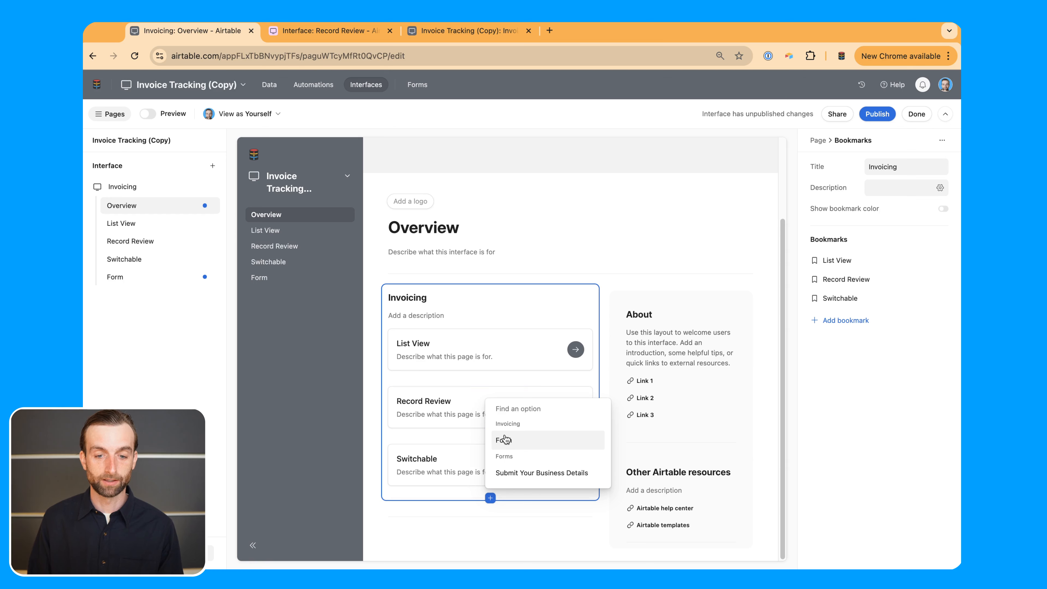
click(537, 446)
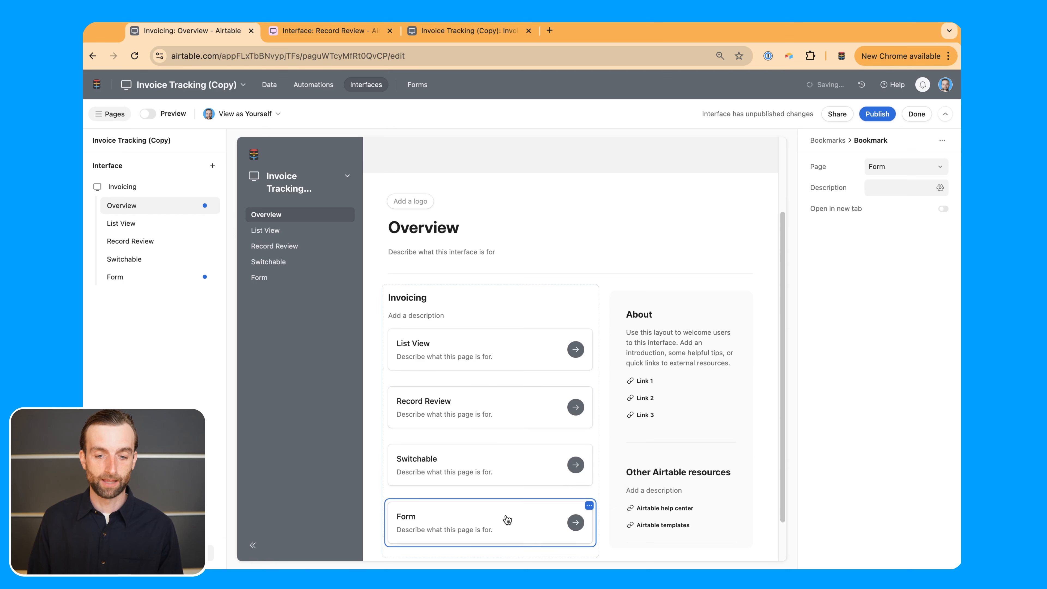
Check the options for the Switchable bookmark and the settings of the About group on the Overview page
scroll(518, 519, down, 1)
click(562, 432)
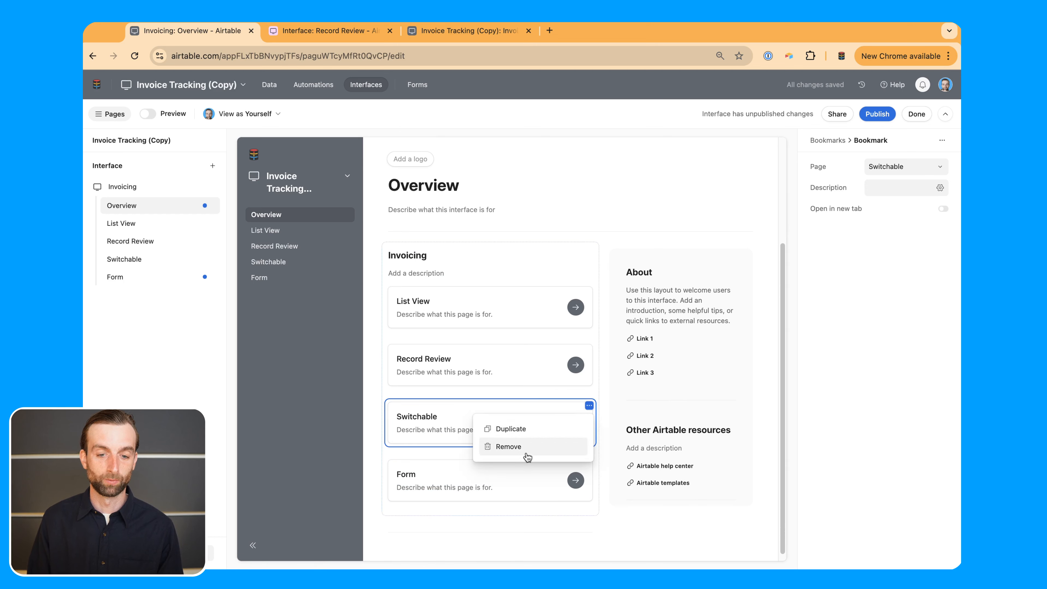
click(376, 384)
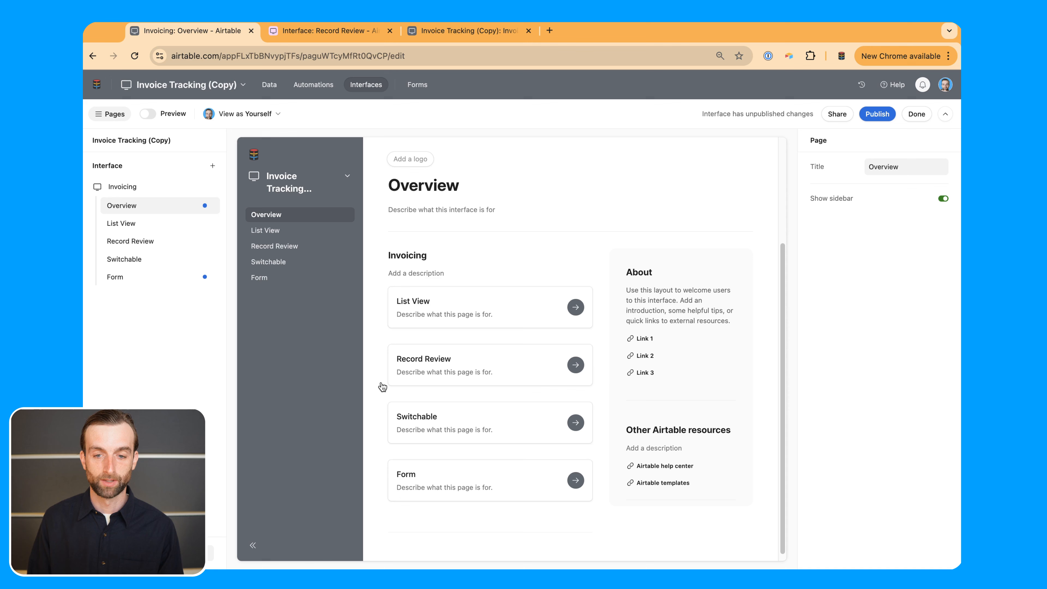
click(673, 296)
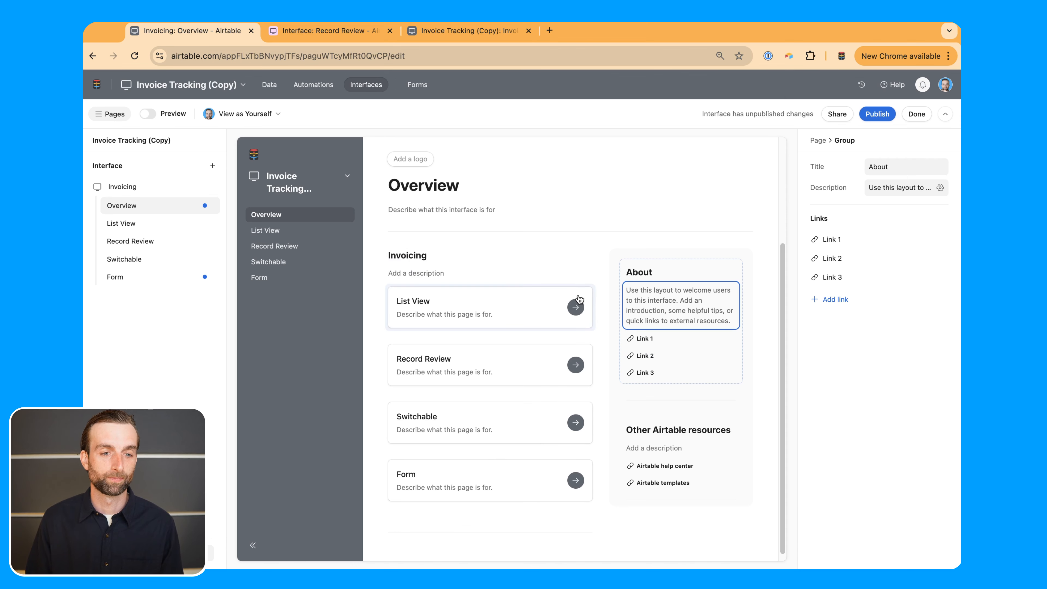
Start a new Invoicing page and compare the available layouts, previewing Dashboard and Blank
click(199, 190)
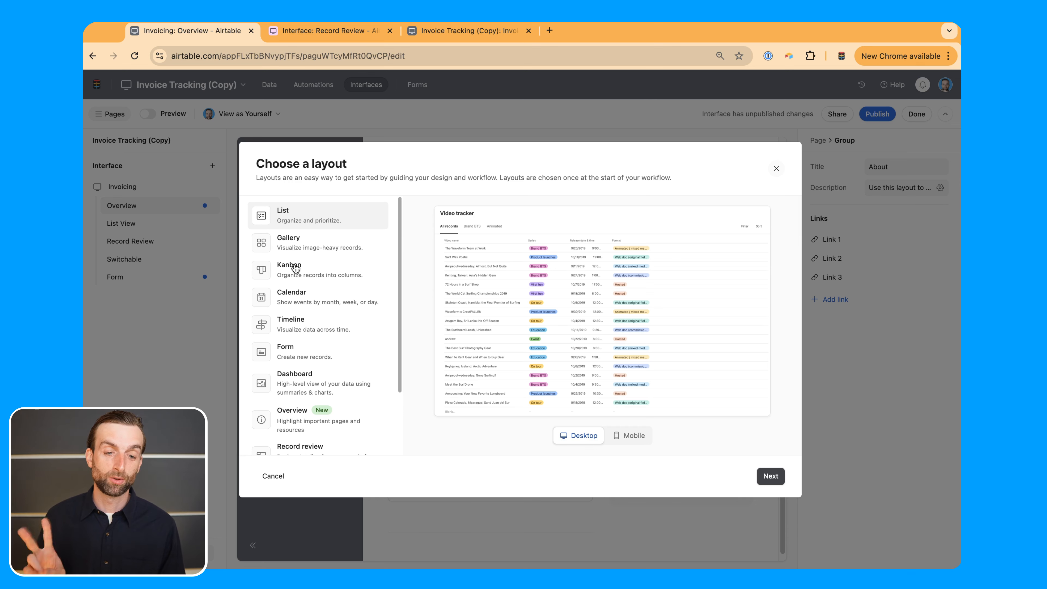
scroll(344, 276, down, 3)
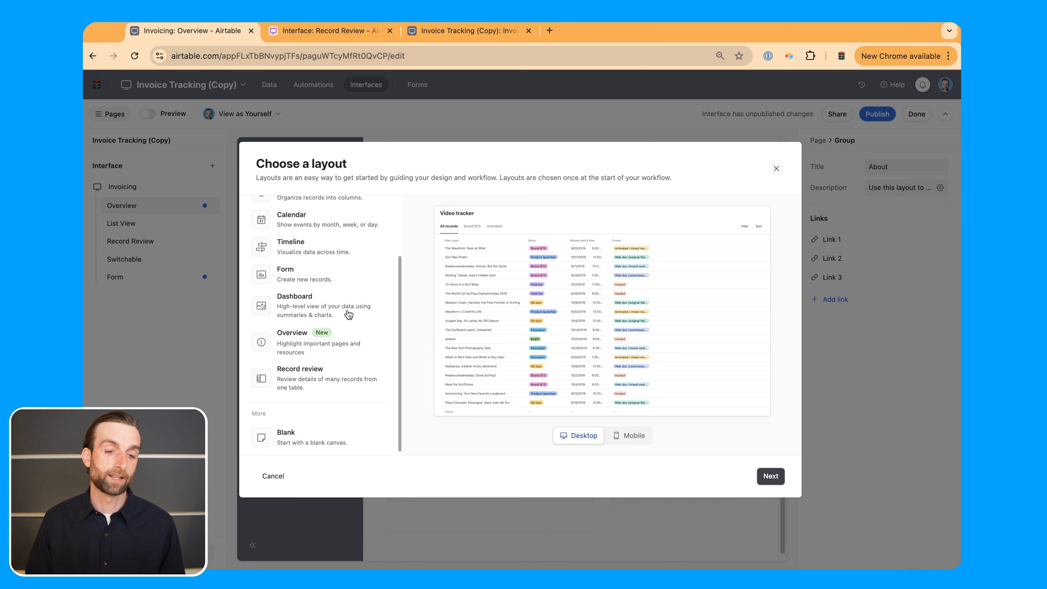
click(326, 313)
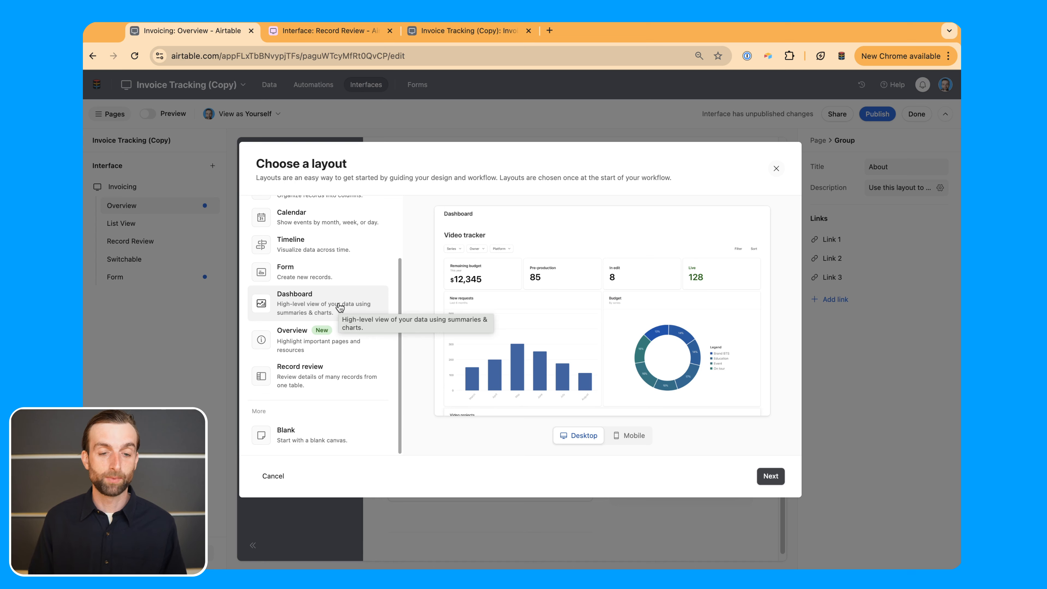
click(349, 427)
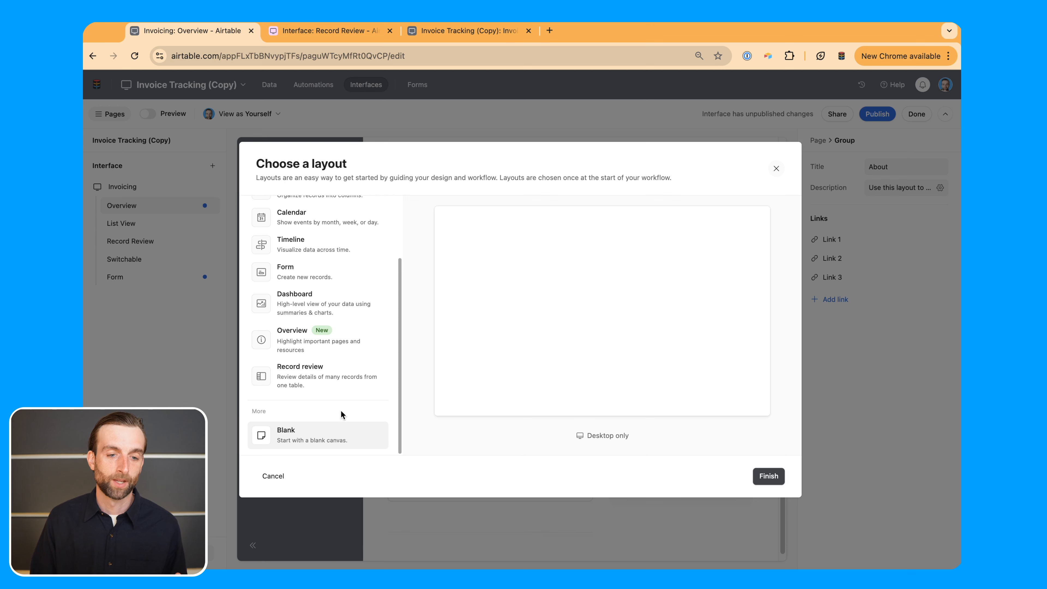
click(348, 309)
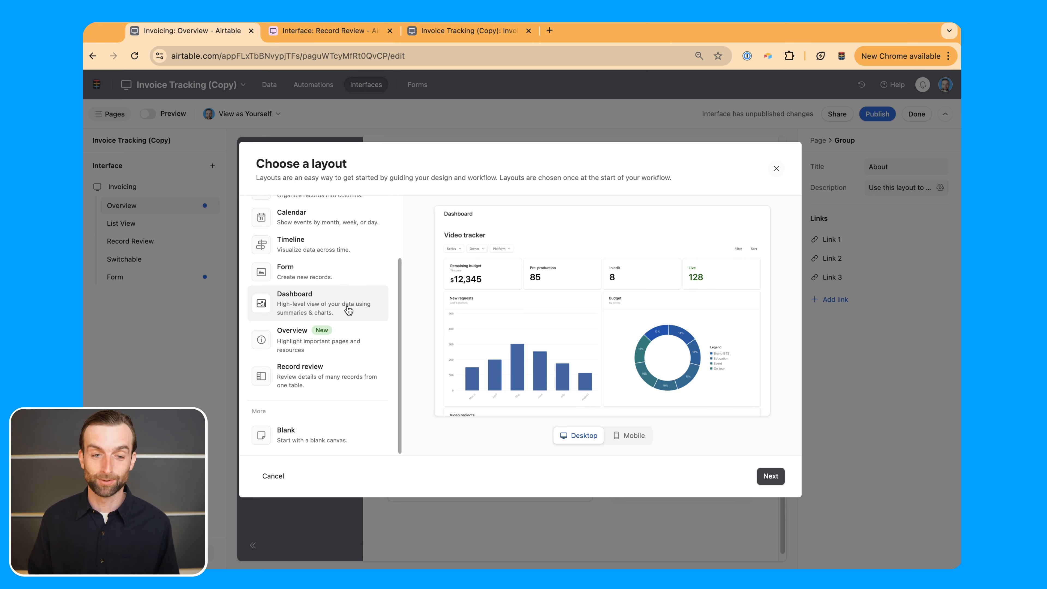
scroll(330, 310, up, 3)
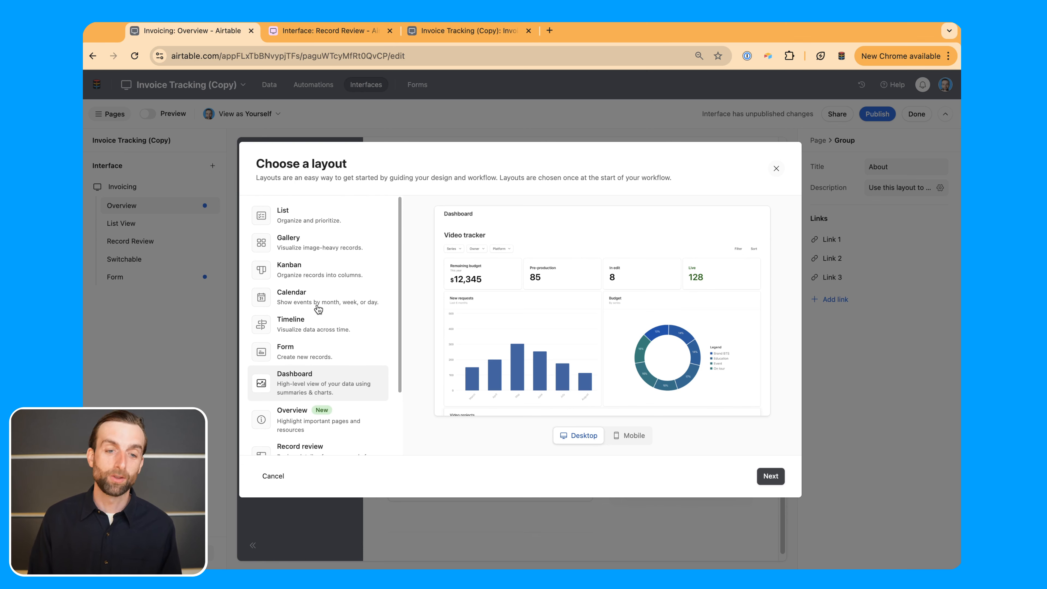
scroll(355, 341, down, 2)
scroll(353, 339, down, 2)
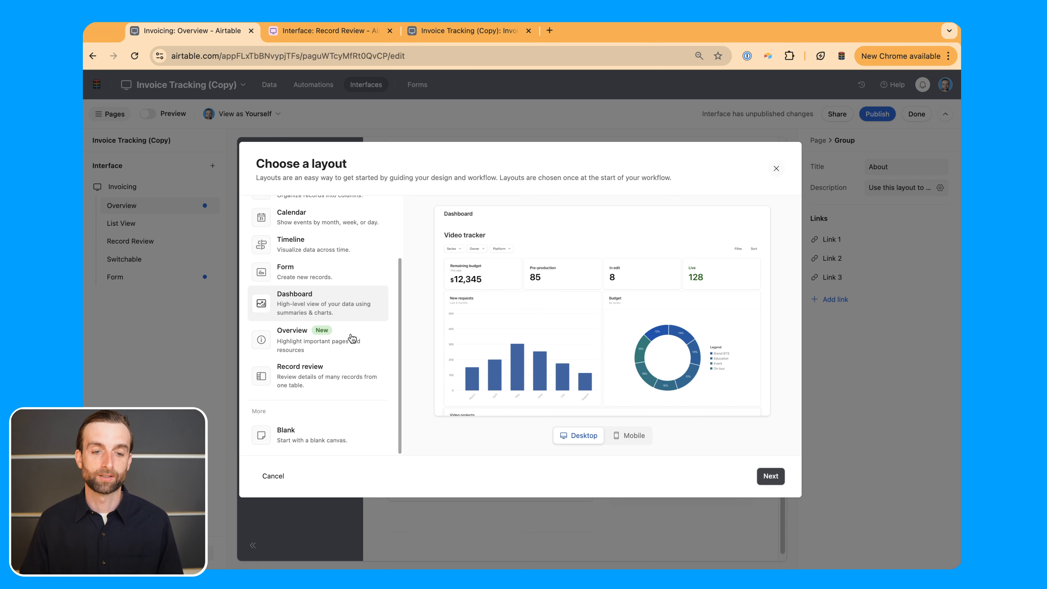
drag(401, 360, 433, 261)
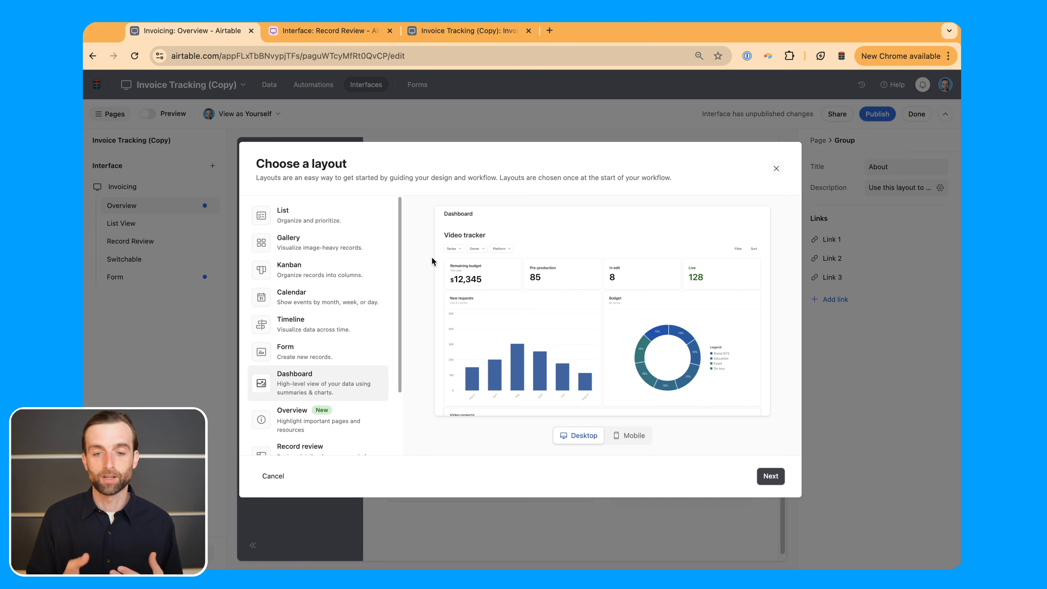
Switch to the original Invoice Tracking interface, exit editing, and examine the Dashboard page's totals, chart, Customers list and Line Items section
click(326, 31)
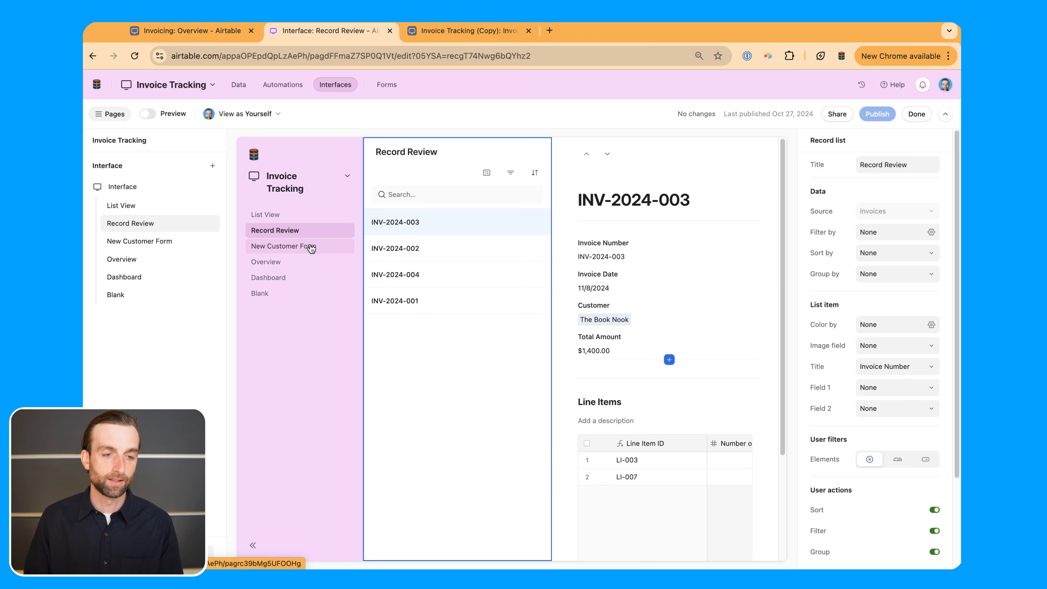
click(903, 118)
click(143, 214)
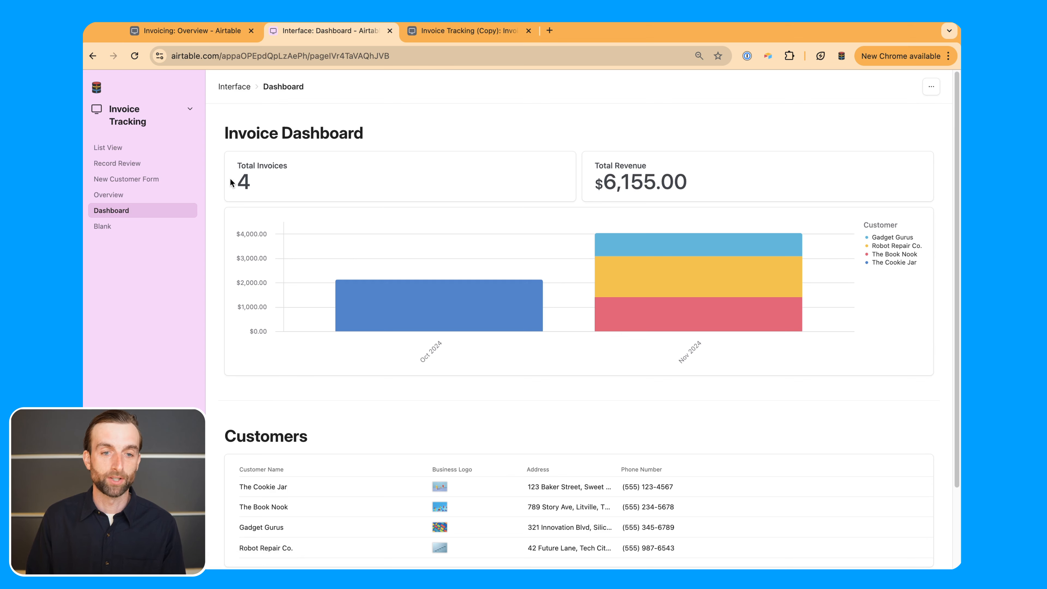
scroll(447, 288, down, 3)
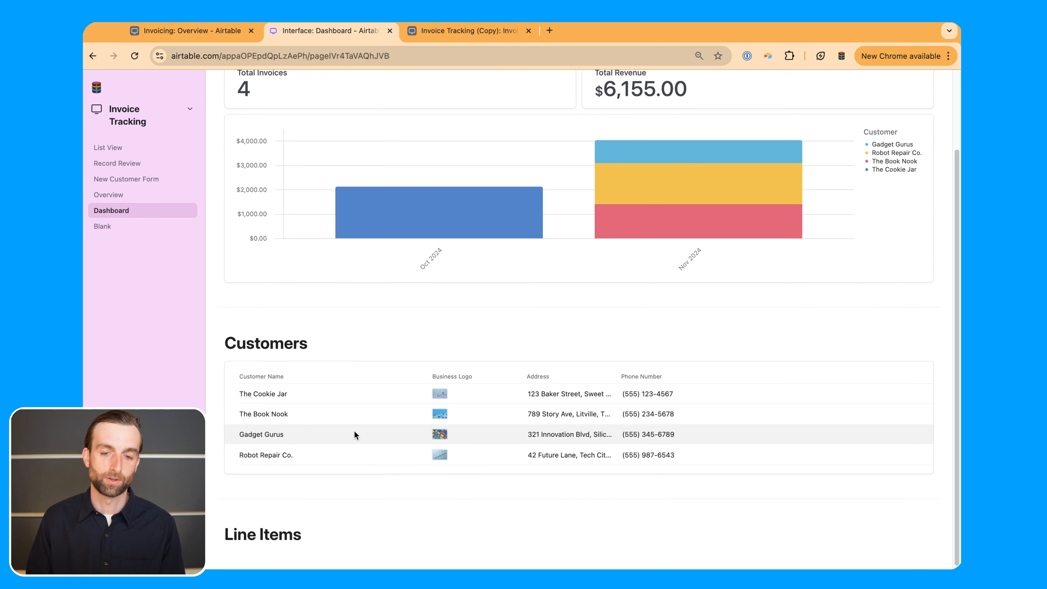
scroll(354, 430, up, 3)
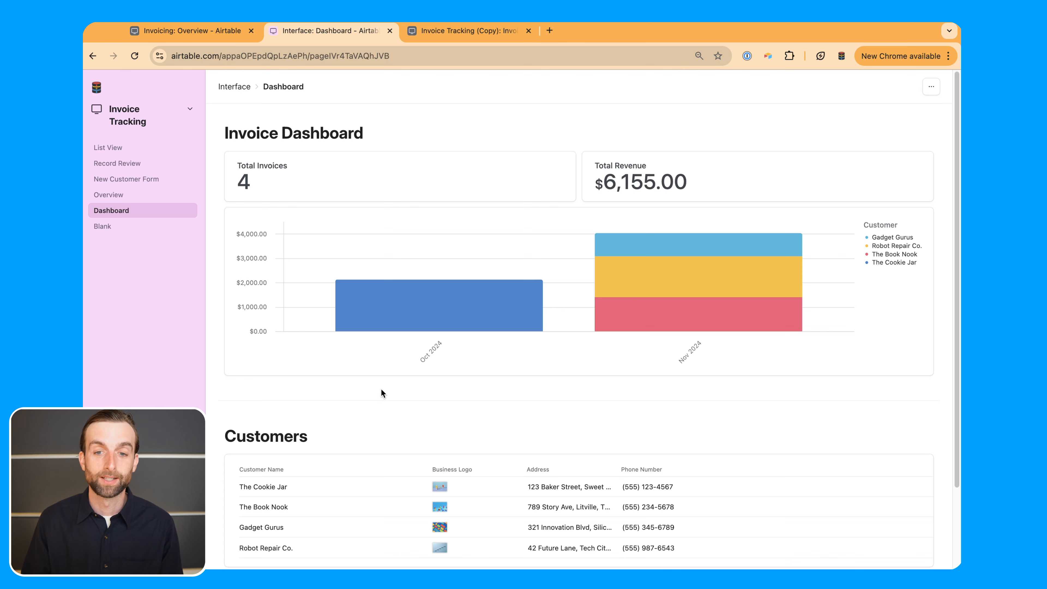
scroll(387, 388, down, 2)
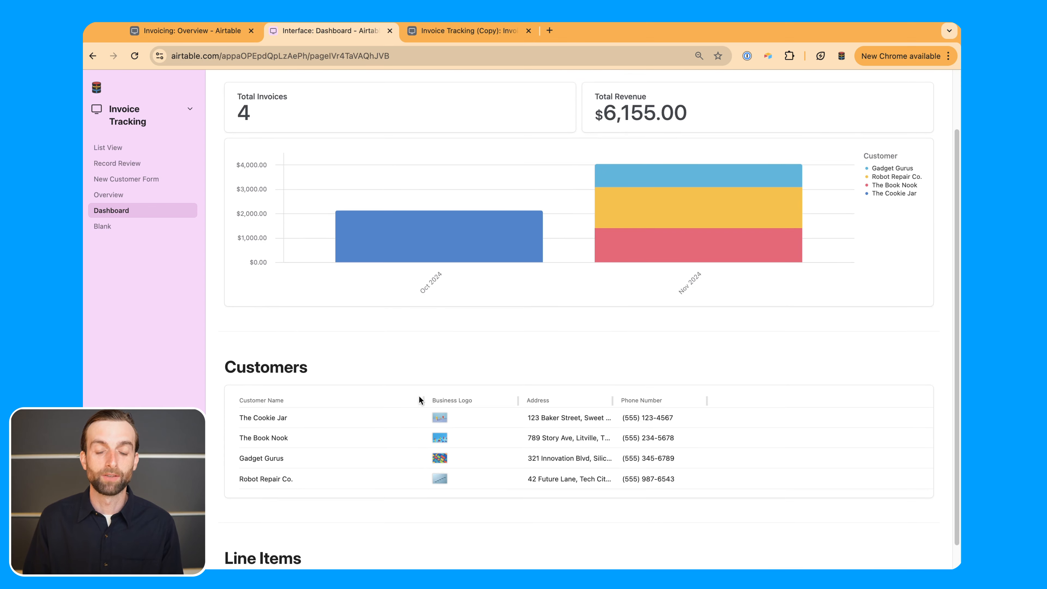
scroll(421, 388, down, 1)
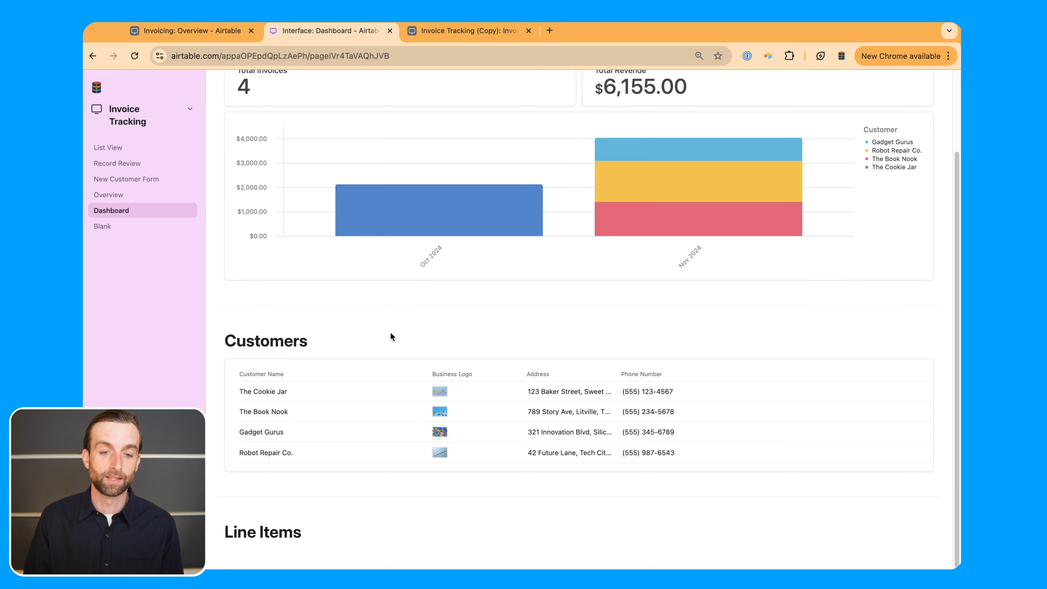
scroll(432, 378, up, 3)
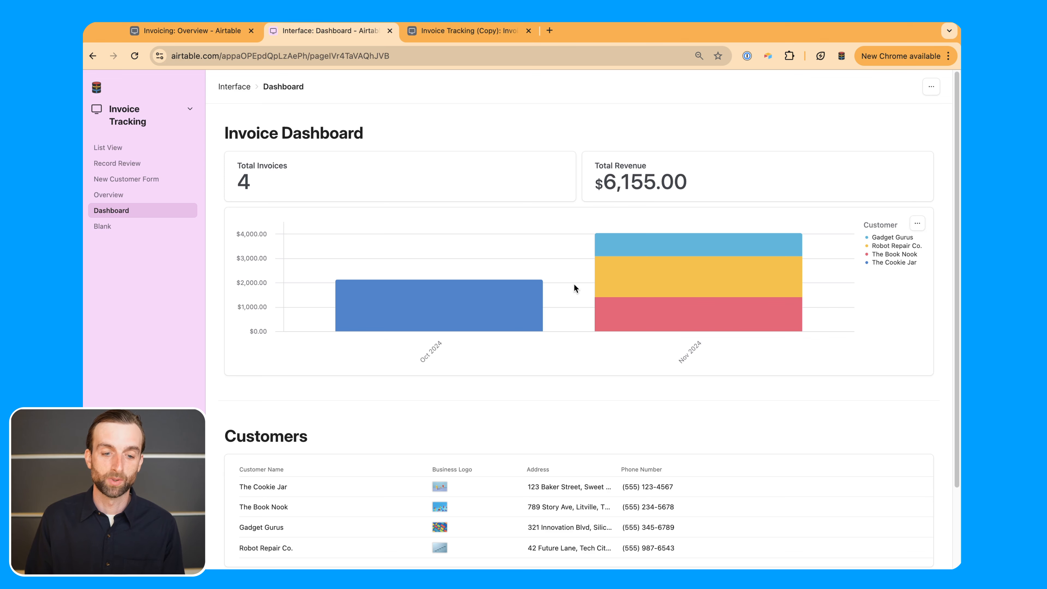
scroll(574, 287, down, 3)
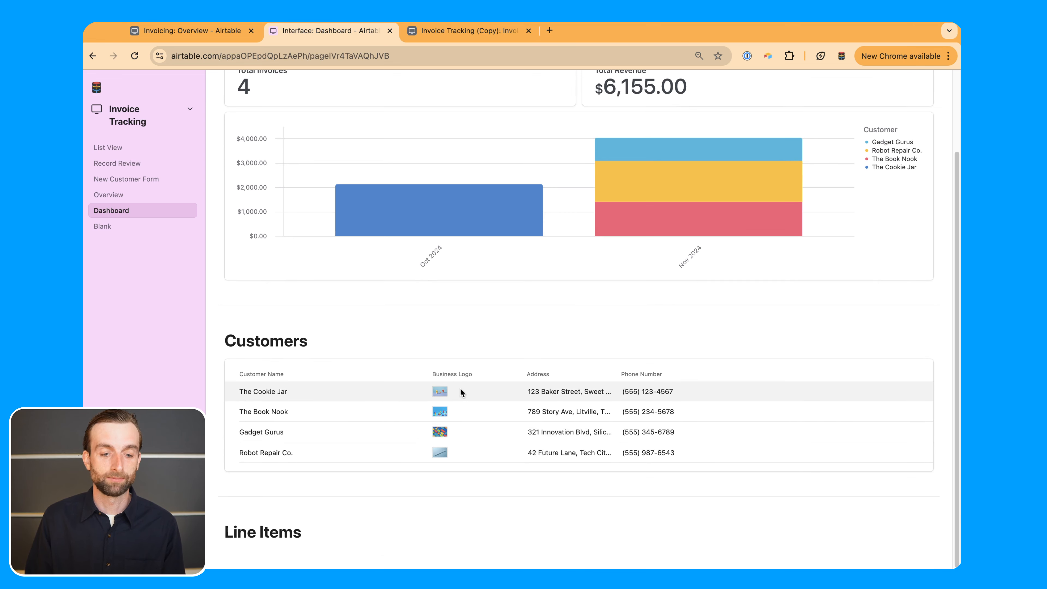
Reopen the Dashboard page for editing and examine the Line Items group's settings and available elements
click(111, 102)
click(136, 152)
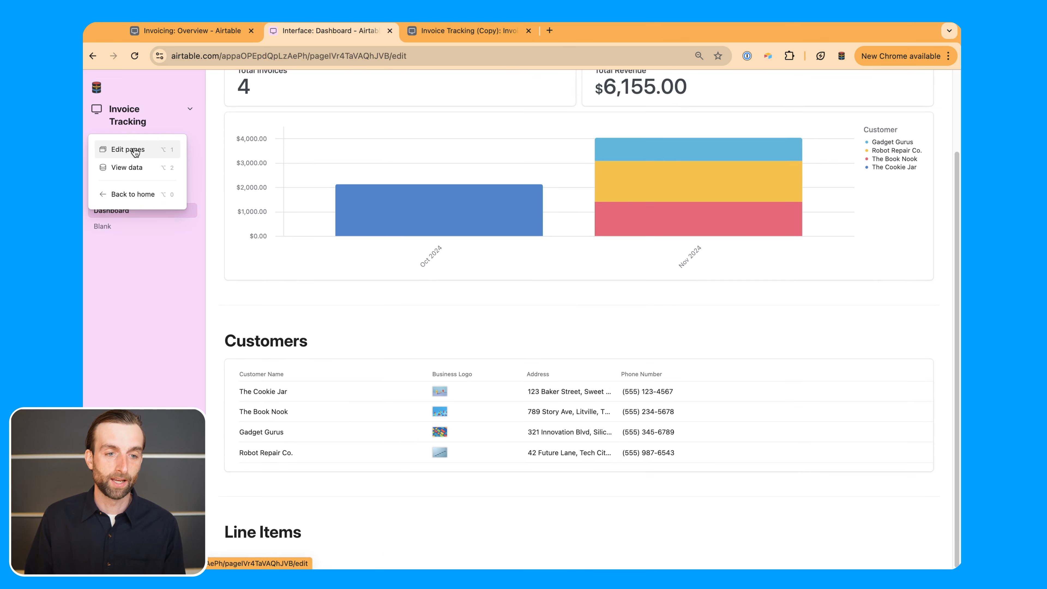
scroll(515, 308, down, 5)
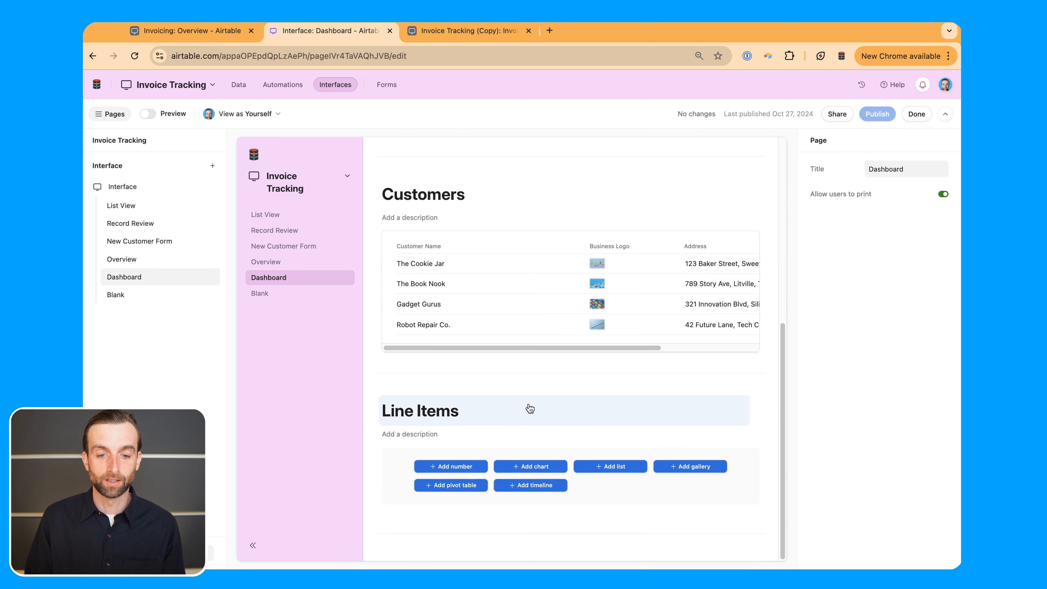
click(529, 410)
click(540, 388)
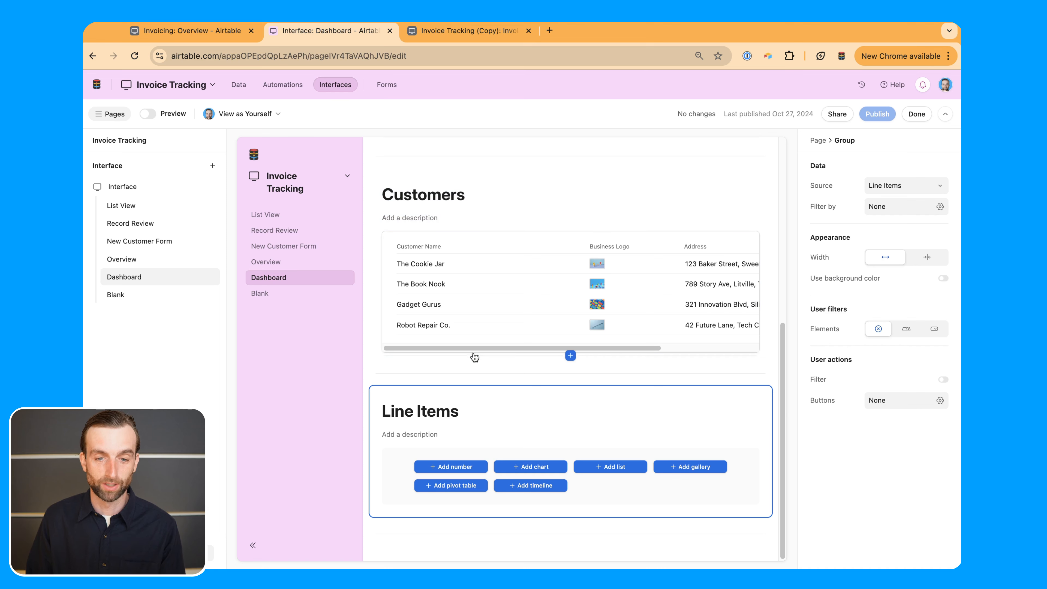
Open the original interface's Blank page and examine its totals, chart, invoice grid and Customers kanban
click(306, 297)
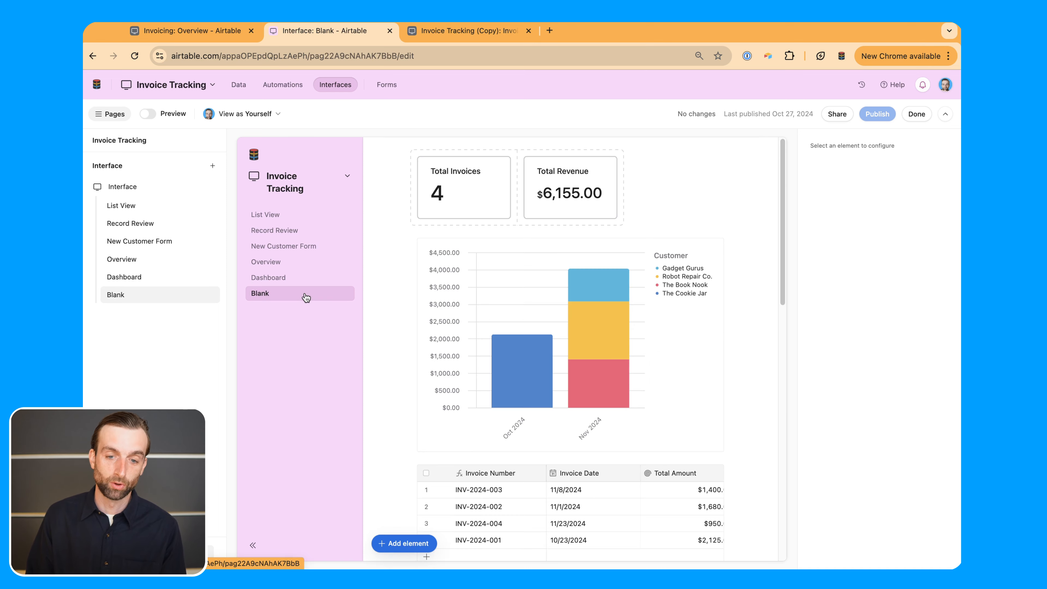
scroll(427, 369, down, 6)
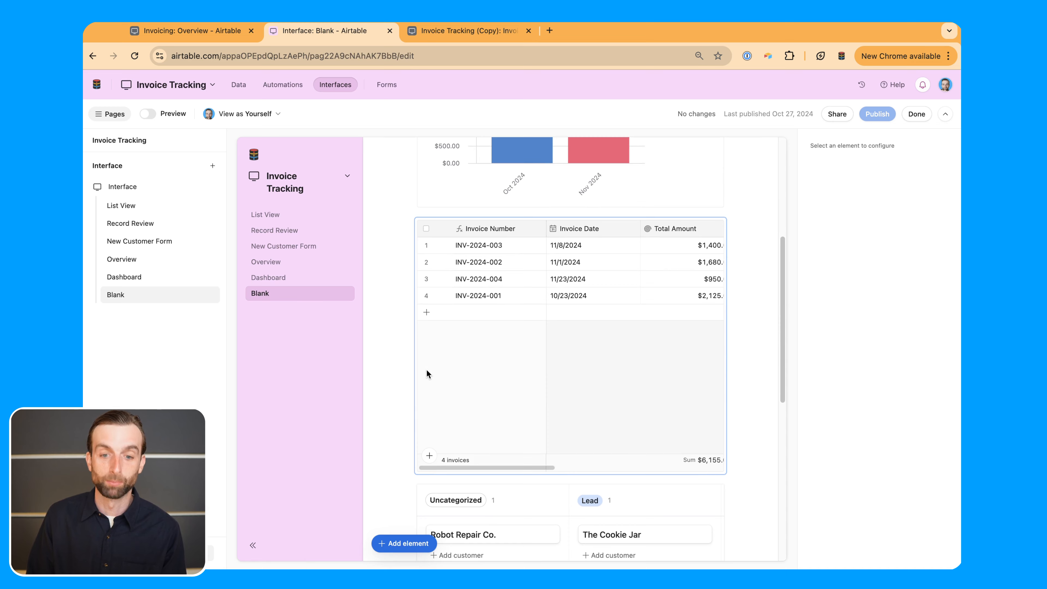
scroll(475, 370, down, 6)
scroll(476, 372, down, 3)
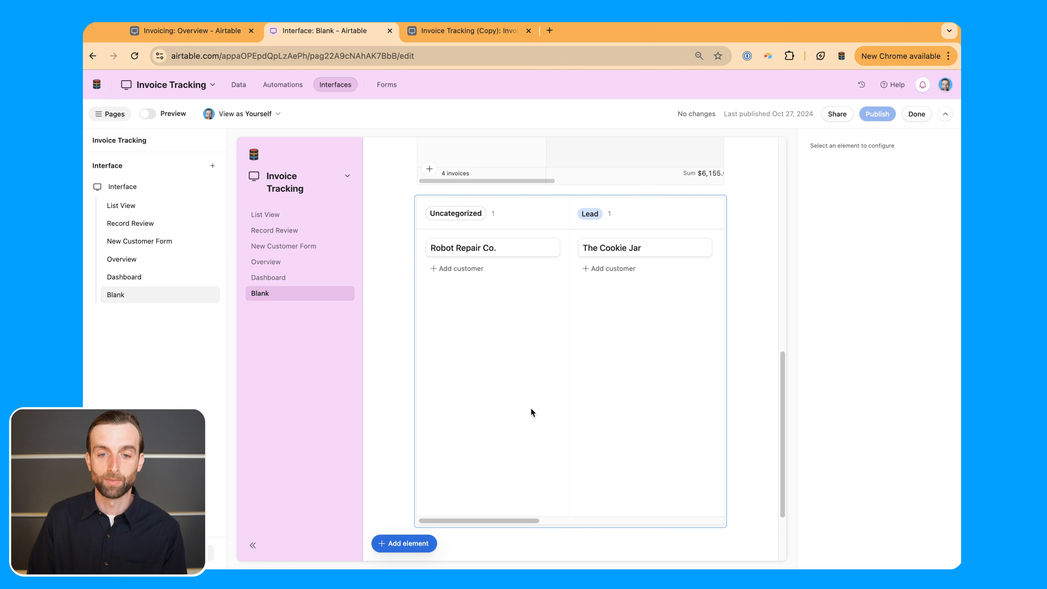
In the Customers kanban on the Blank page, move Gadget Gurus to Completed and The Cookie Jar to Engaged
click(519, 521)
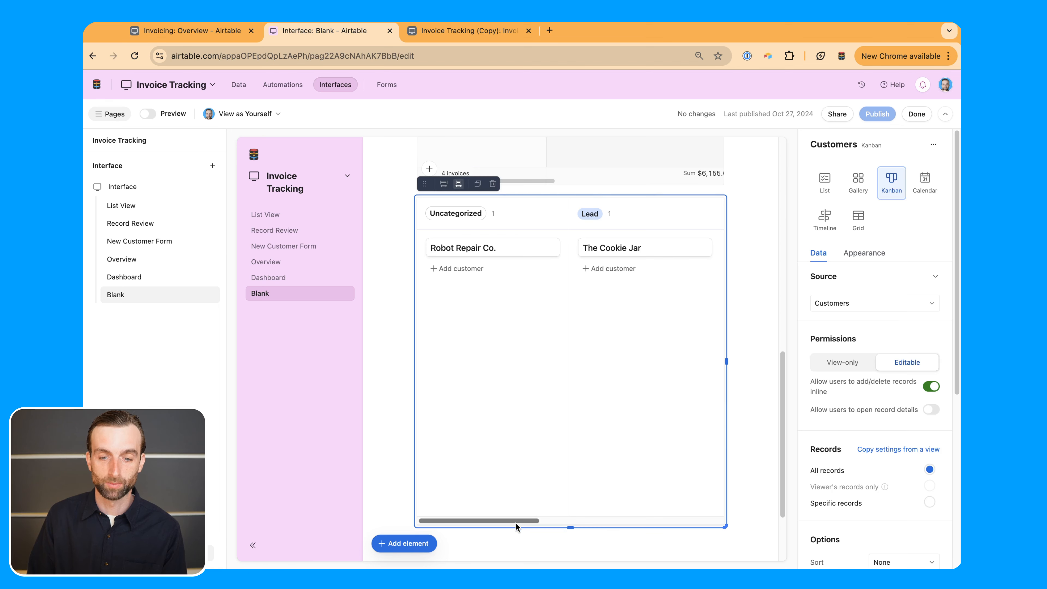
drag(514, 519, 565, 510)
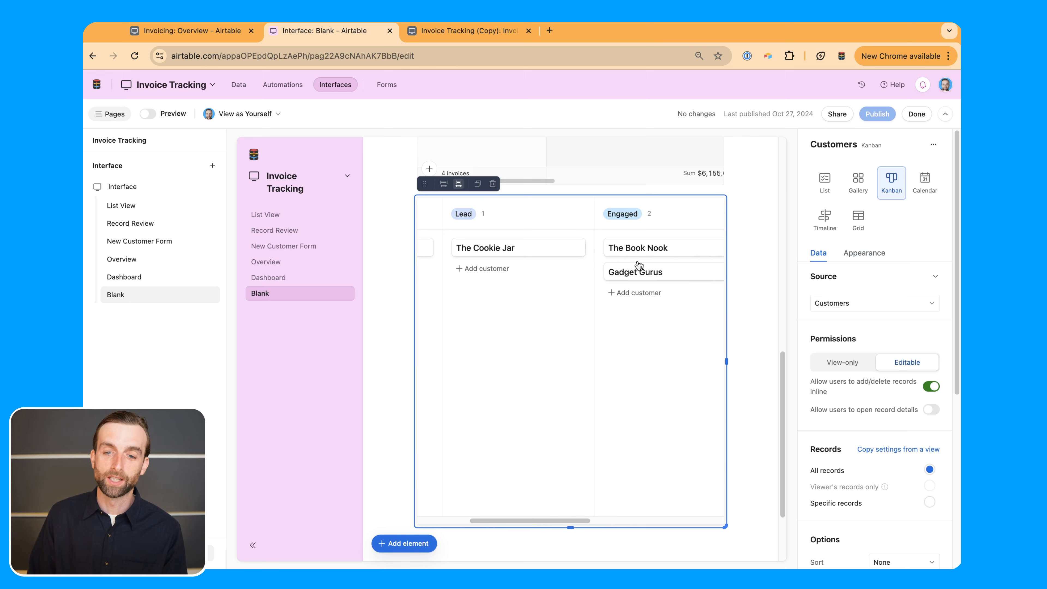
drag(566, 521, 630, 521)
drag(543, 270, 655, 264)
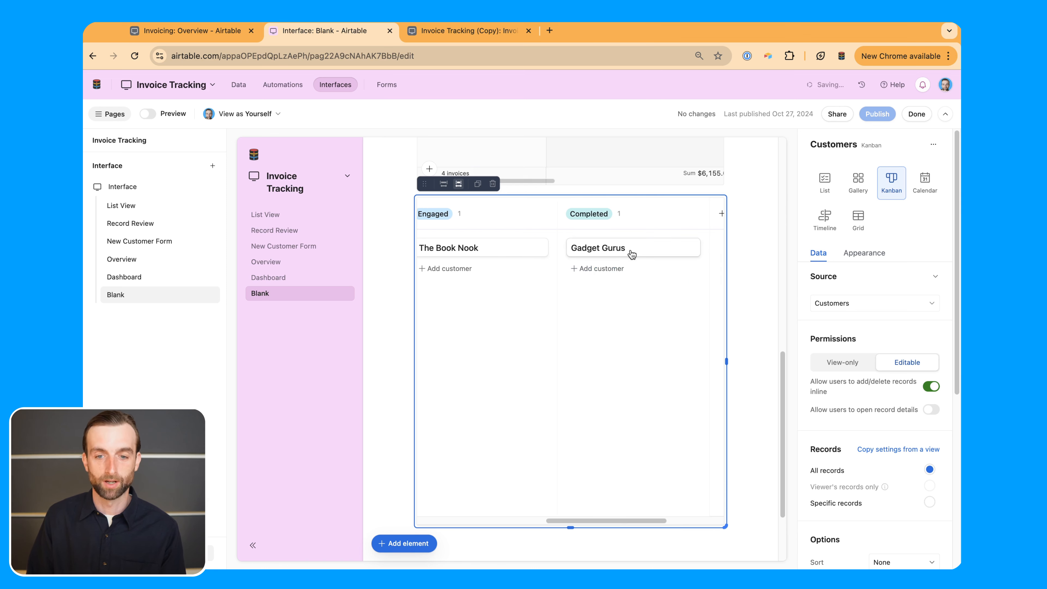
drag(638, 521, 558, 521)
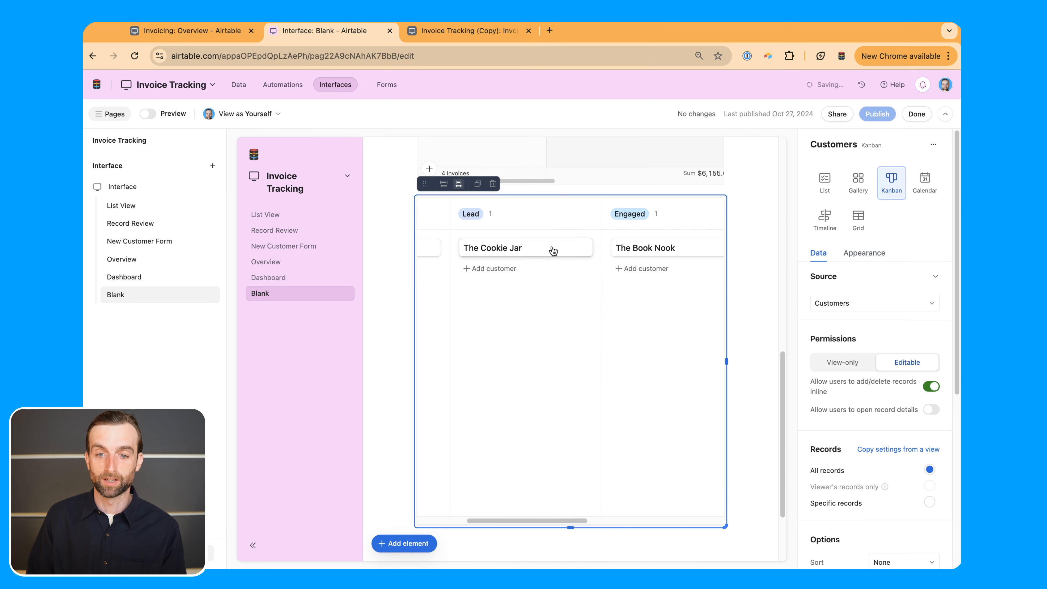
drag(553, 252, 659, 279)
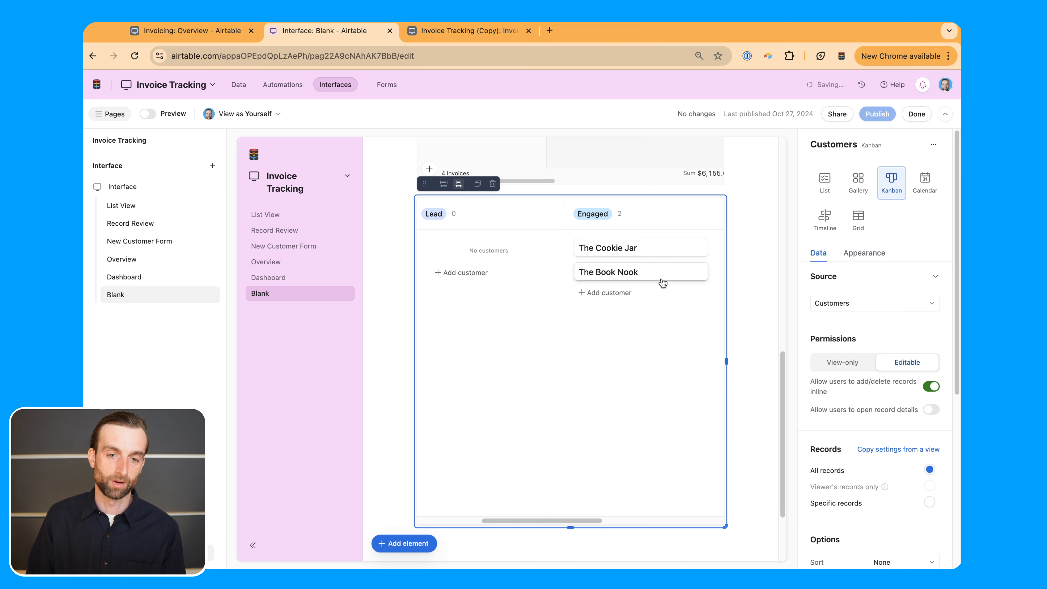
Review how the kanban, invoice grid, chart and total elements are arranged on the Blank page
scroll(631, 353, up, 2)
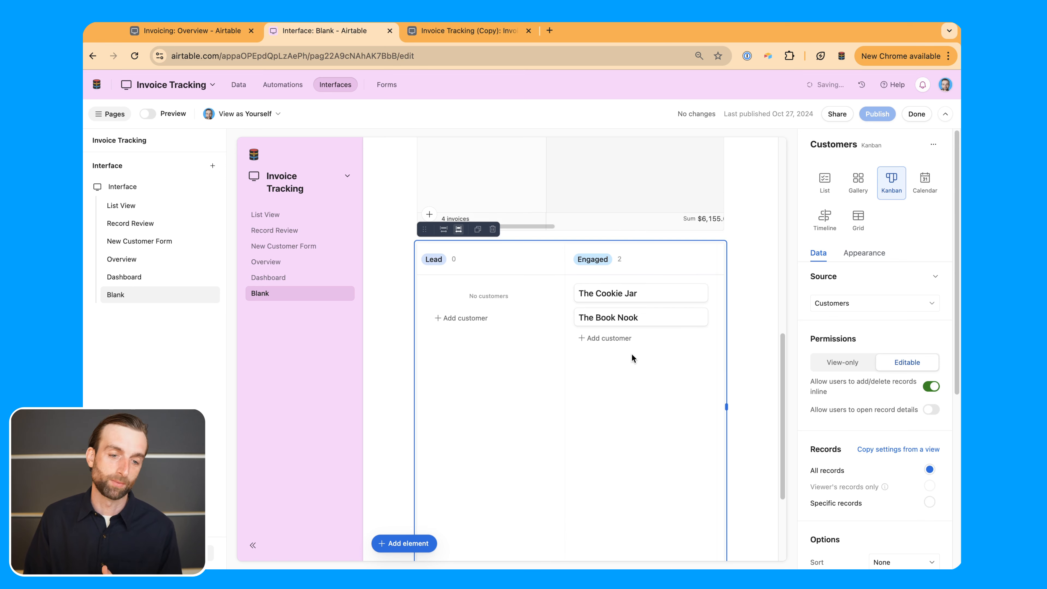
scroll(632, 355, up, 5)
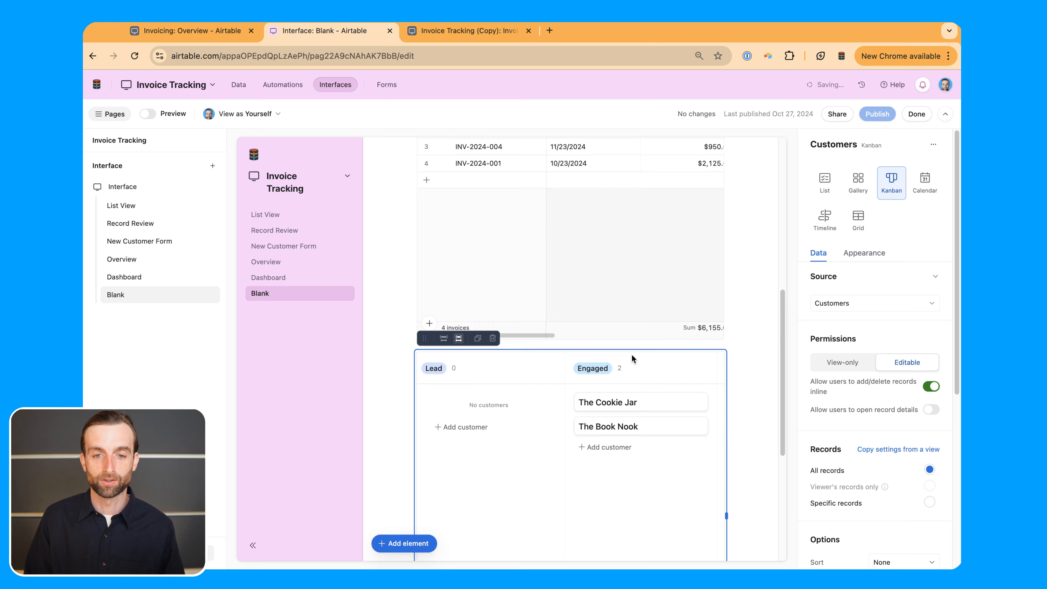
scroll(633, 355, up, 5)
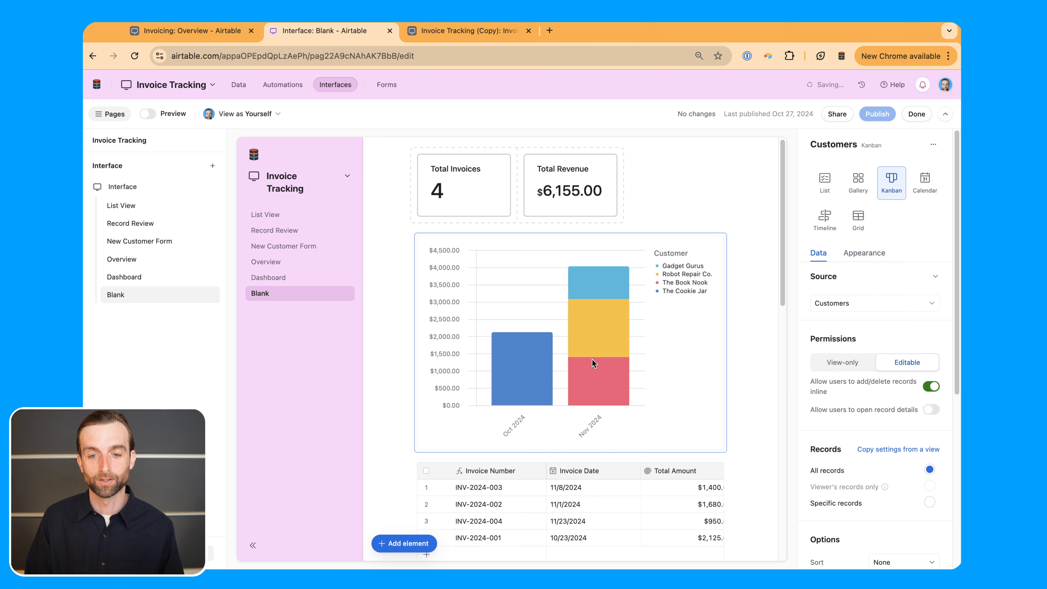
scroll(555, 392, down, 4)
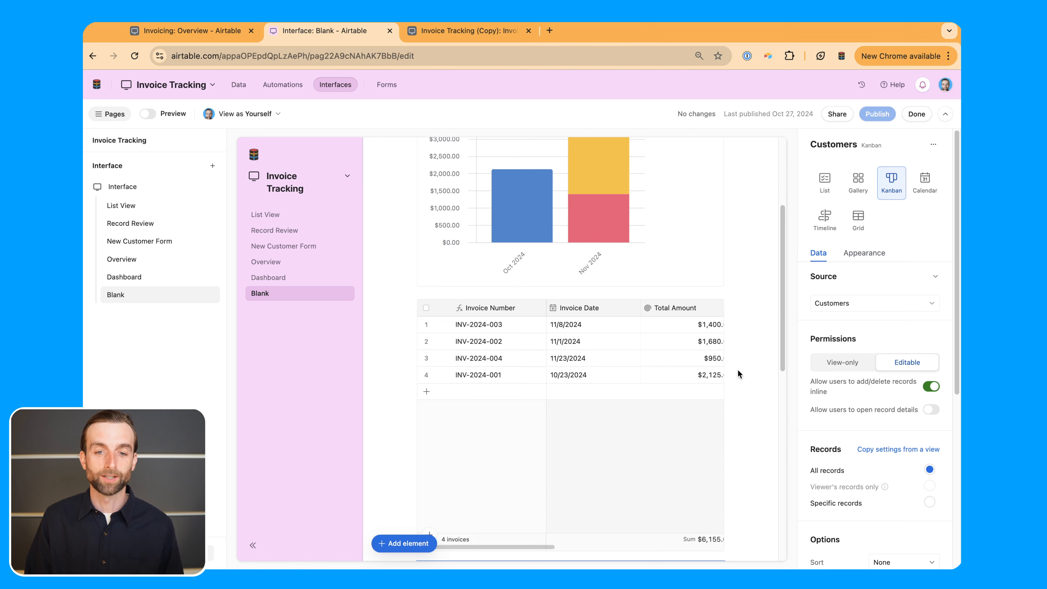
scroll(740, 367, up, 4)
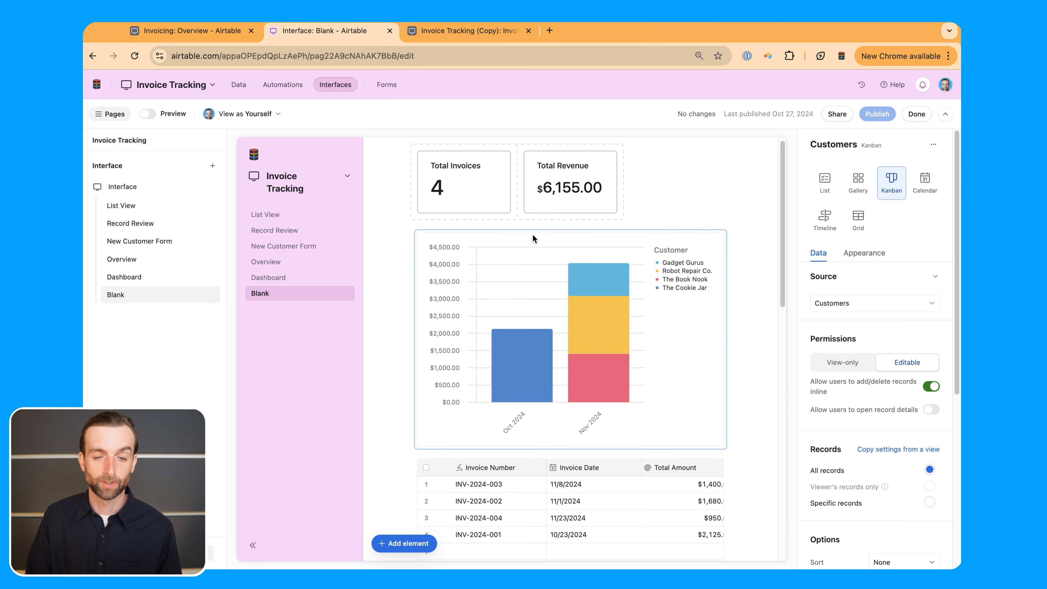
Compare the Dashboard page's summary, Customers and Line Items sections with the Blank page
click(292, 280)
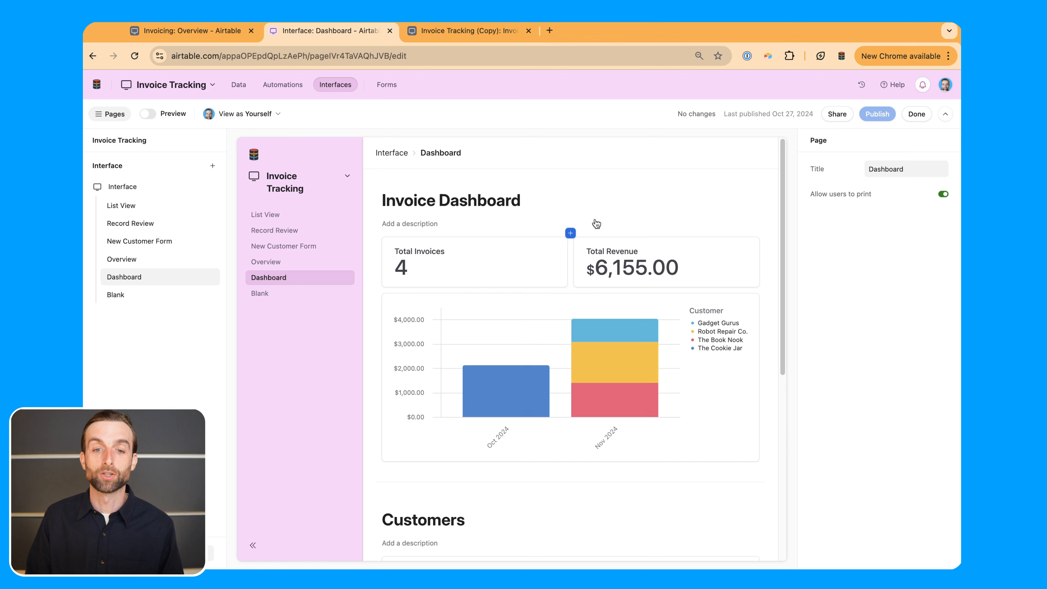
scroll(604, 375, down, 1)
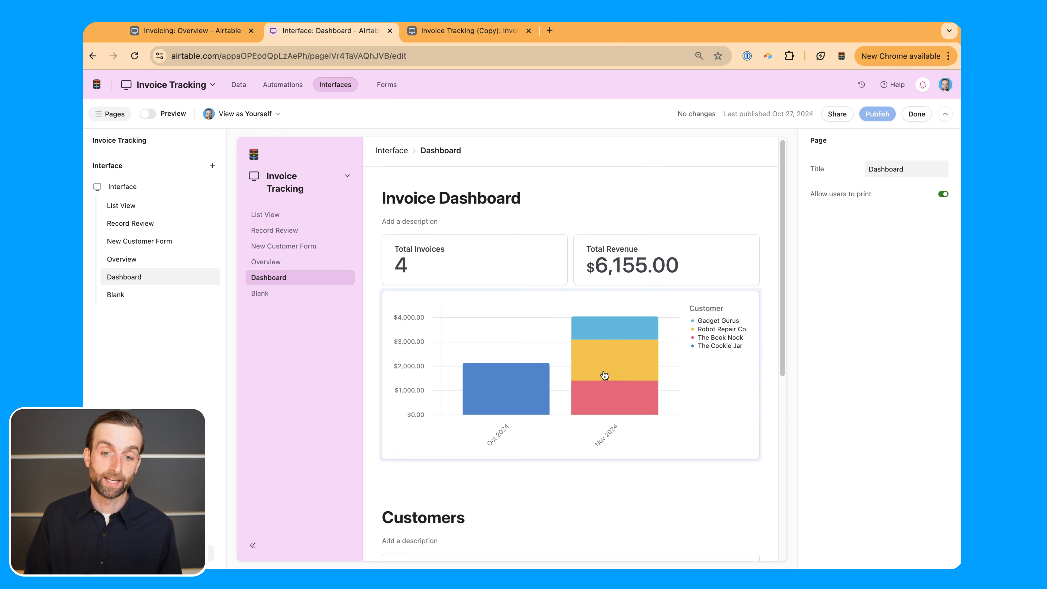
scroll(607, 374, down, 7)
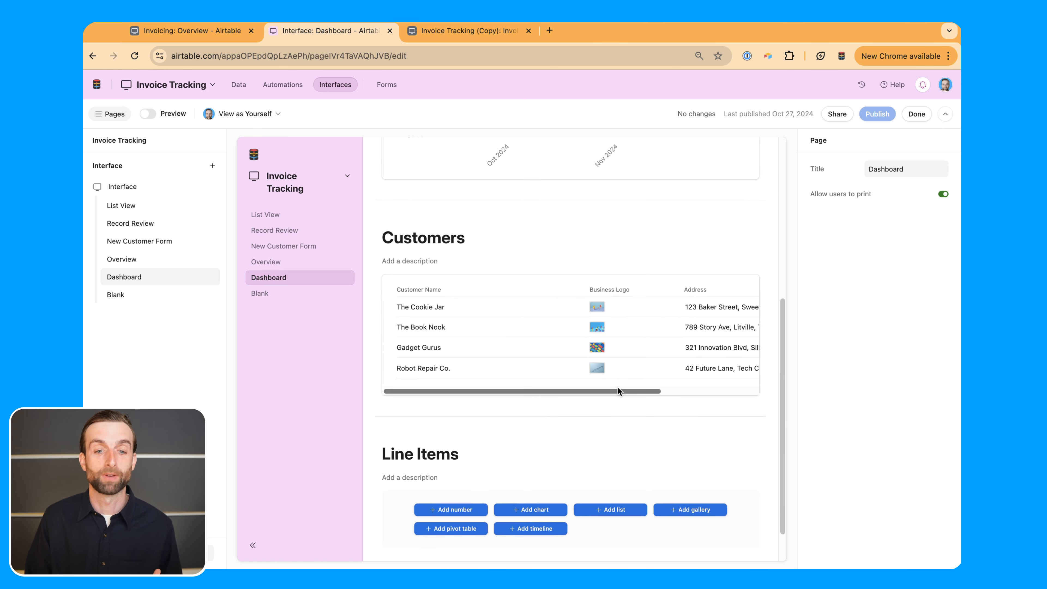
scroll(610, 380, up, 8)
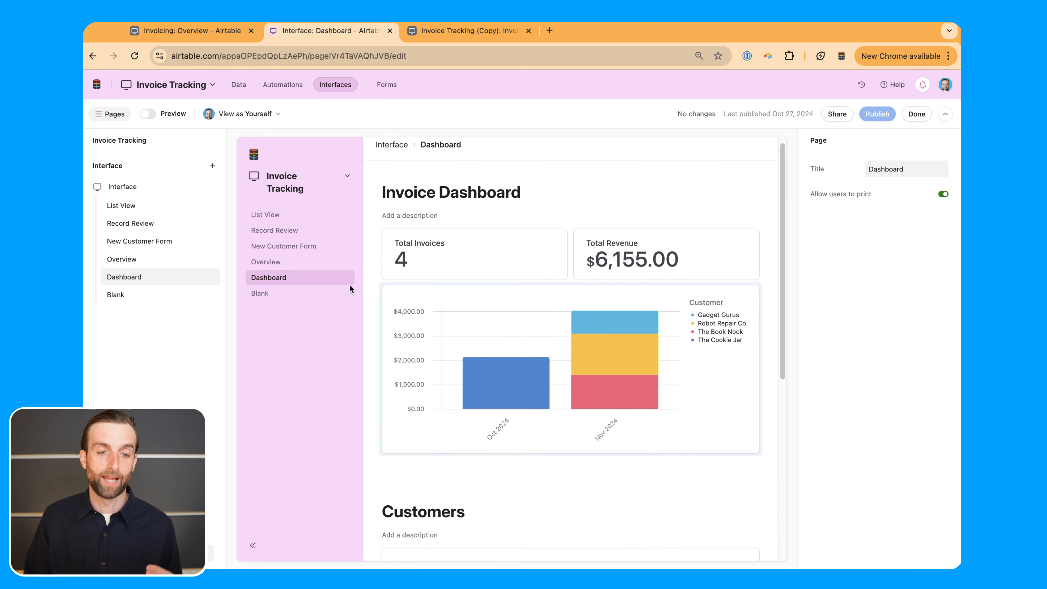
click(308, 294)
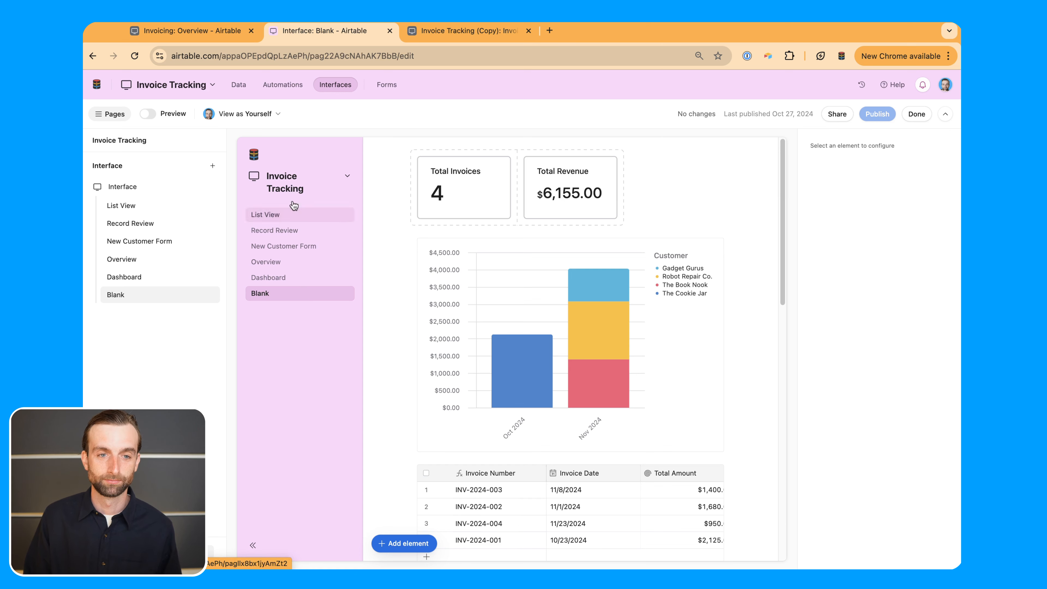
Switch to the Invoice Tracking (Copy) base, close the layout chooser without adding a page, and publish the Invoicing interface
click(212, 38)
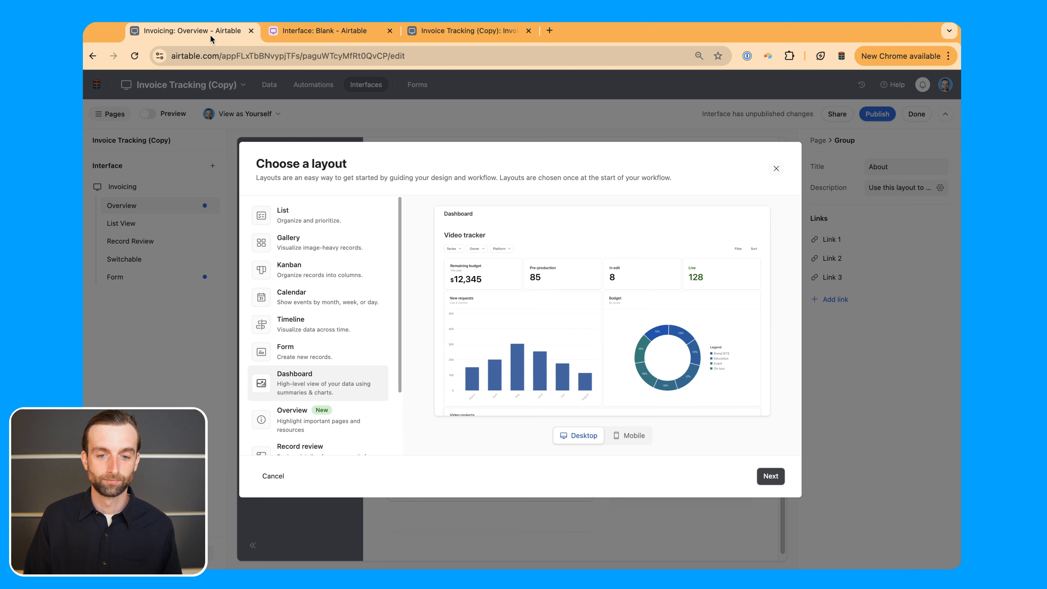
click(776, 169)
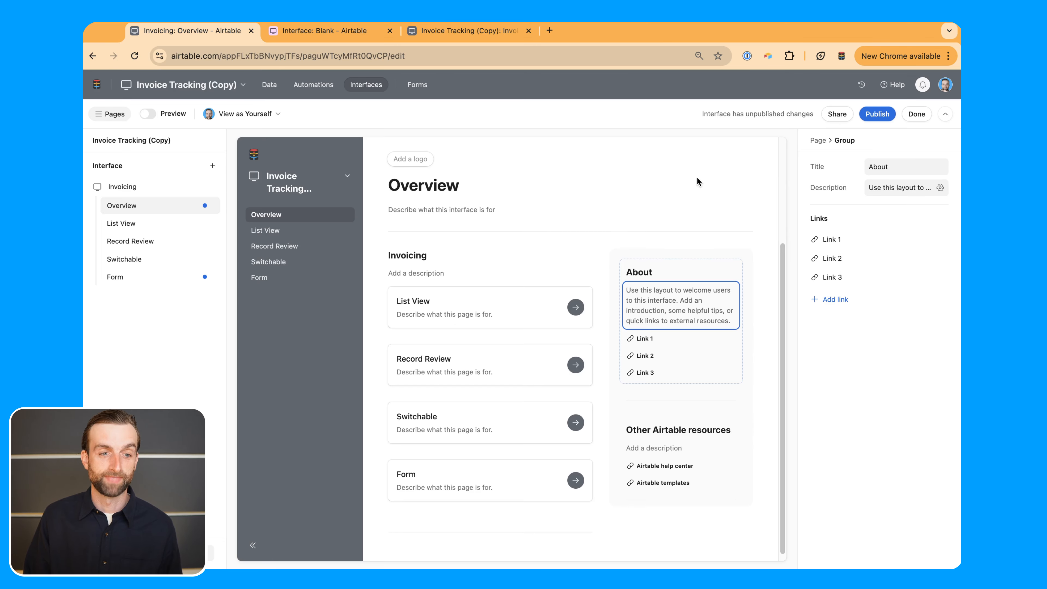
click(878, 115)
click(620, 377)
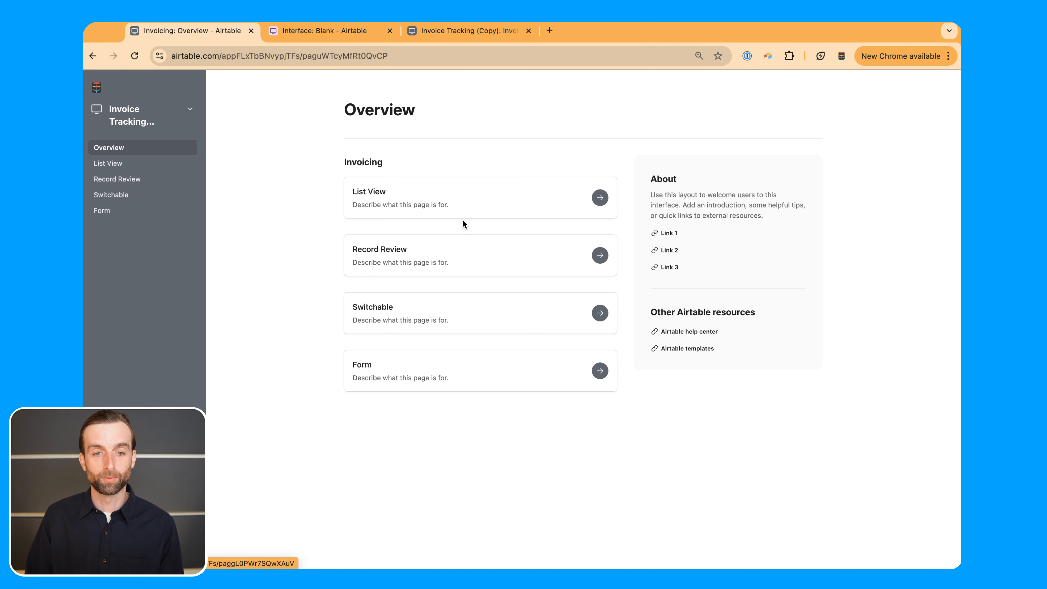
In the published interface, check the first invoice's details from List View and the second invoice in Record Review
click(471, 204)
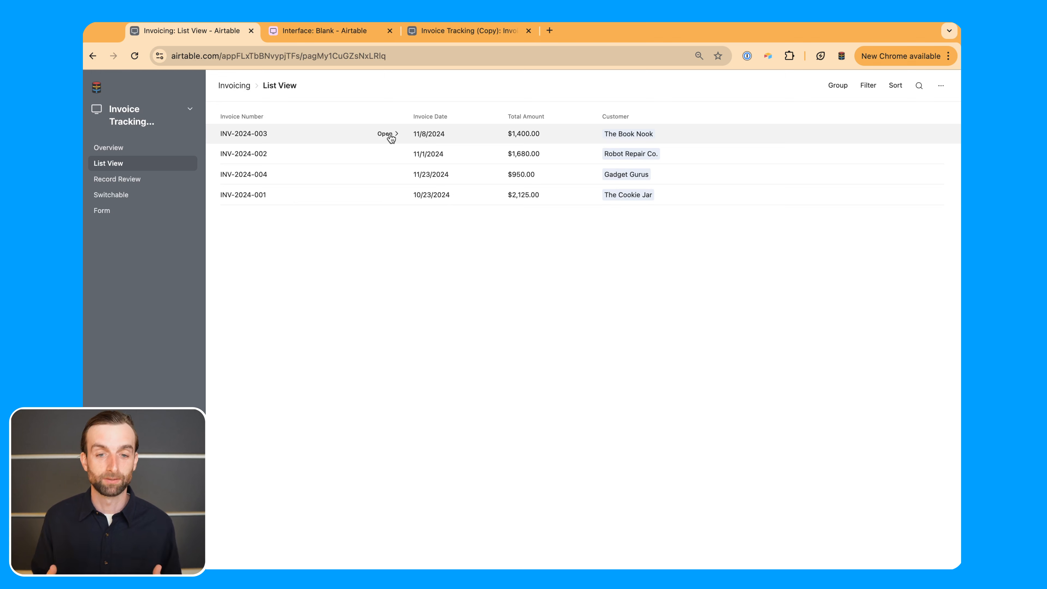
click(390, 136)
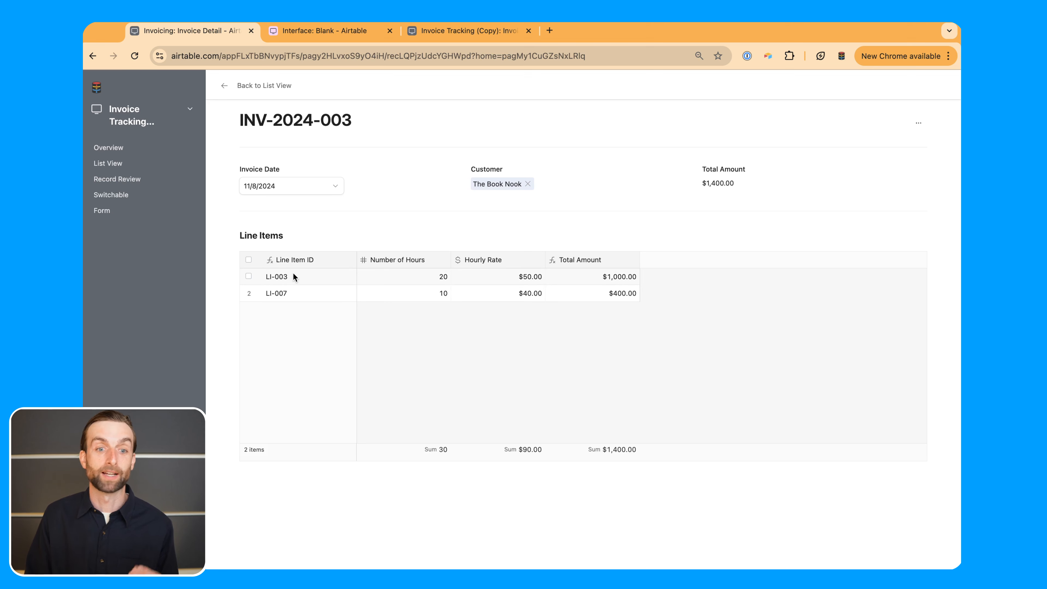
click(228, 92)
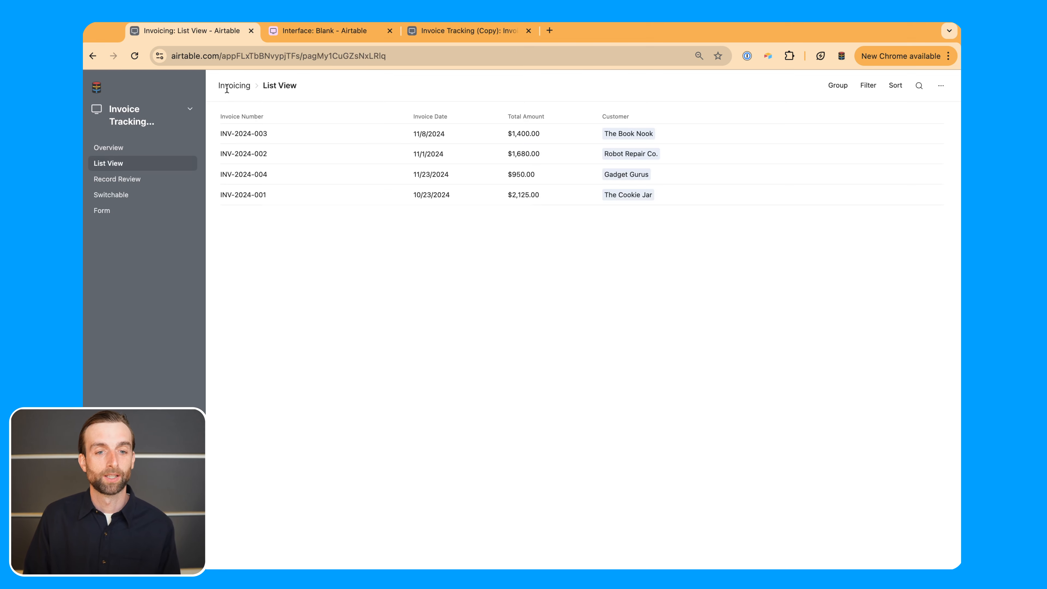
click(147, 186)
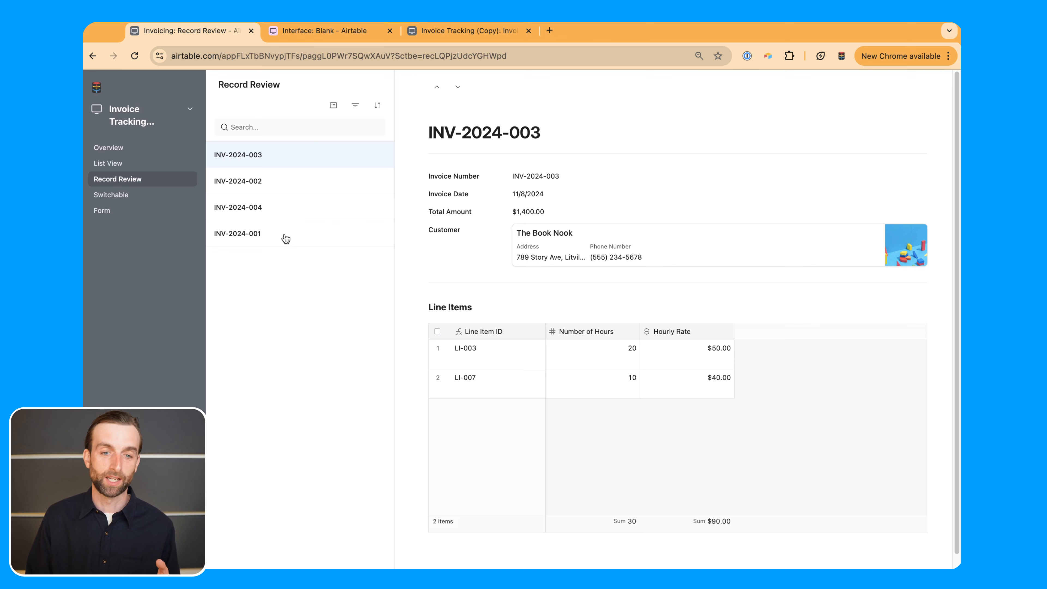
click(288, 188)
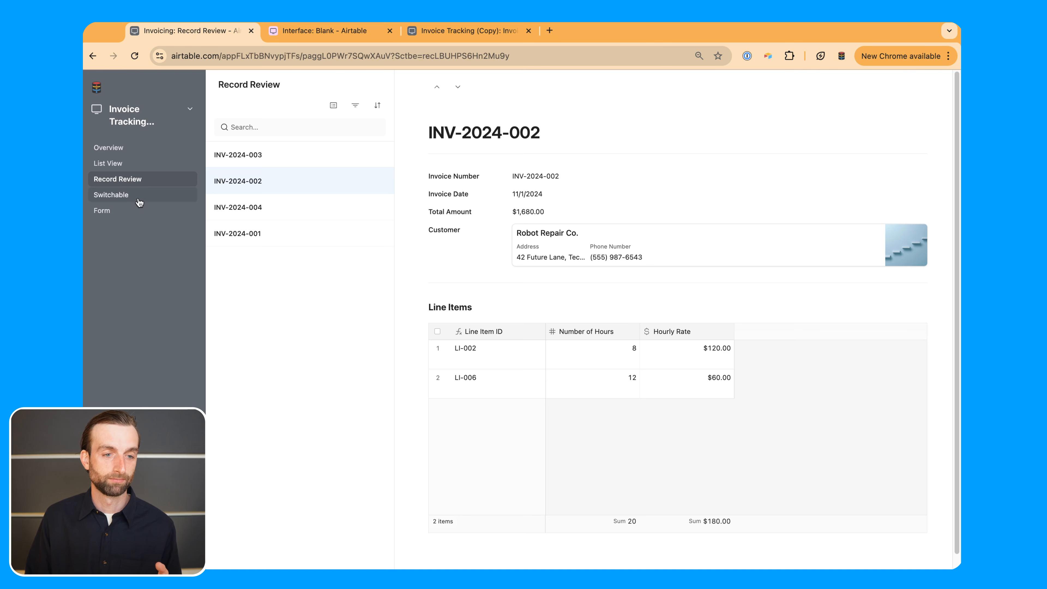
Show the published Switchable page as a List, and return it to Gallery
click(128, 194)
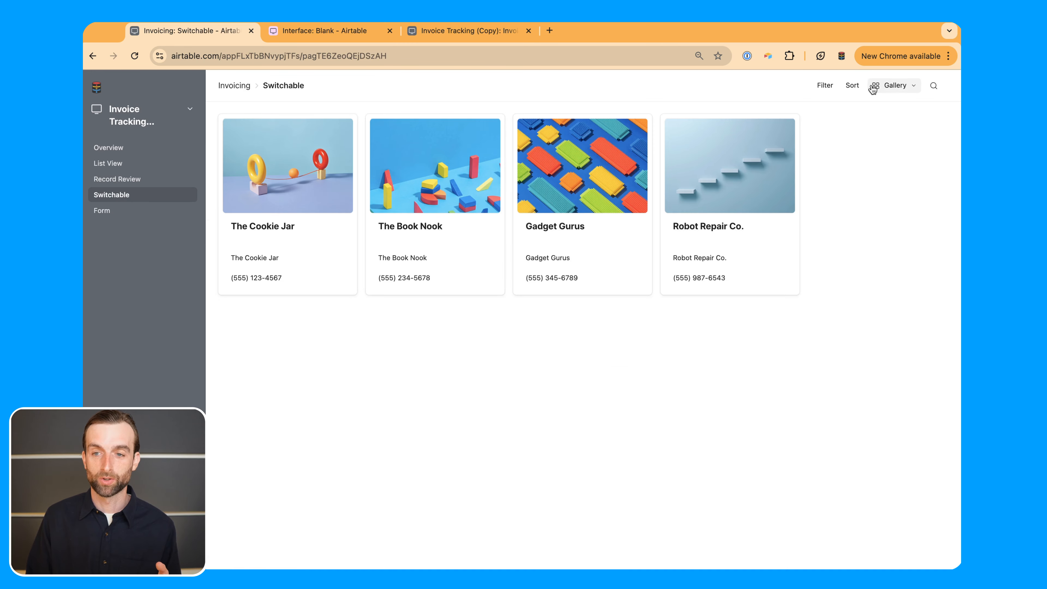
click(895, 86)
click(878, 132)
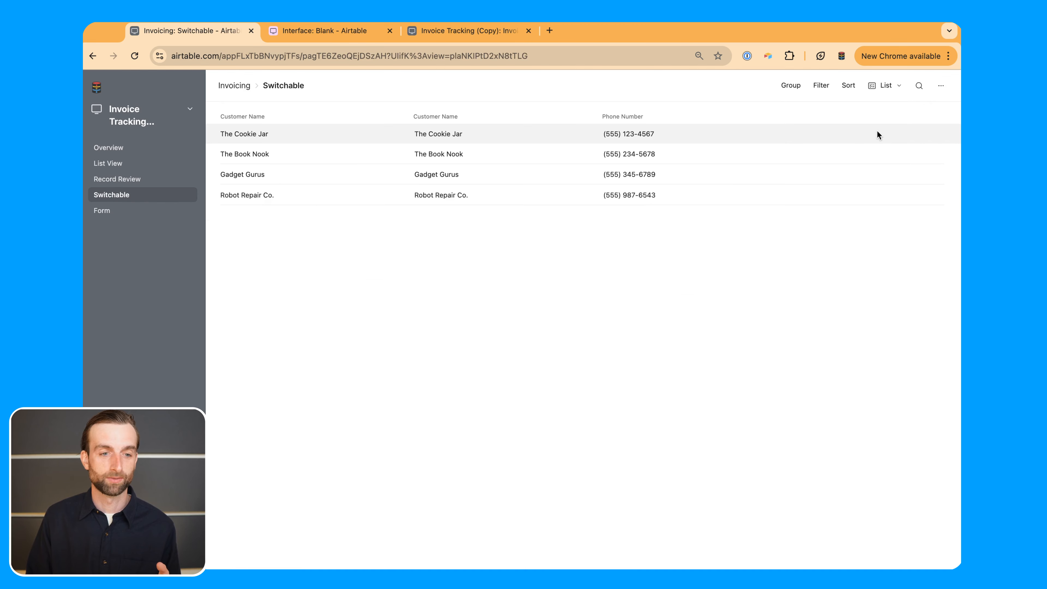
click(879, 86)
click(871, 110)
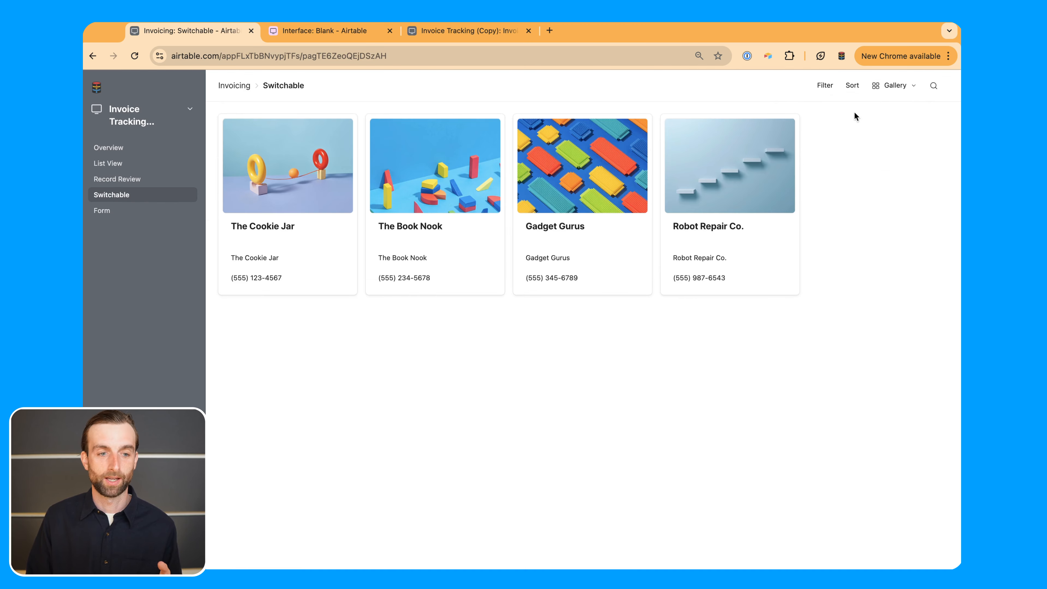
View the published Form page, and reopen the Dashboard page in the original Invoice Tracking interface
click(122, 210)
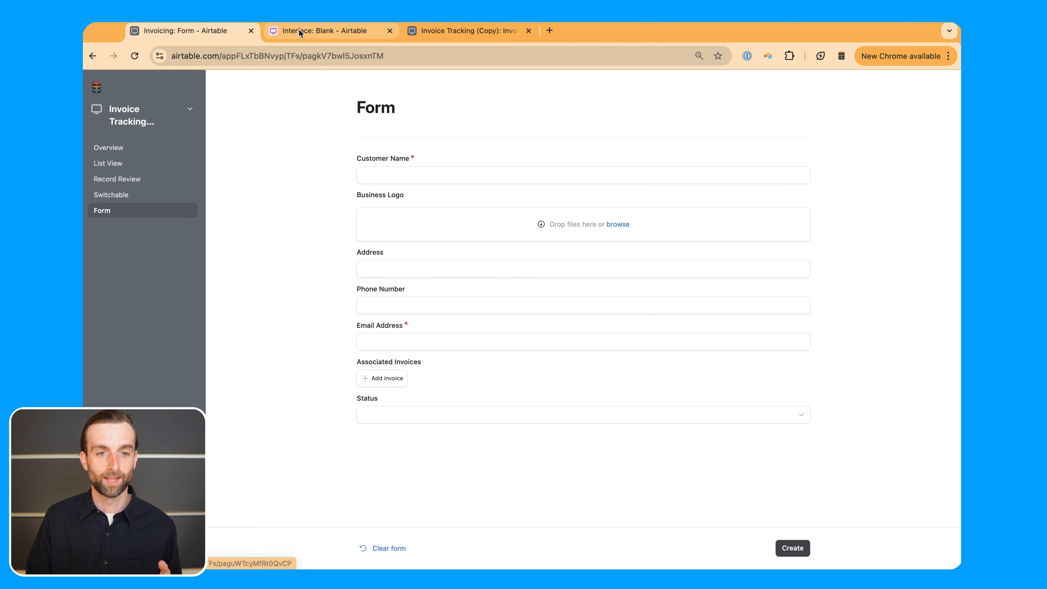
click(306, 28)
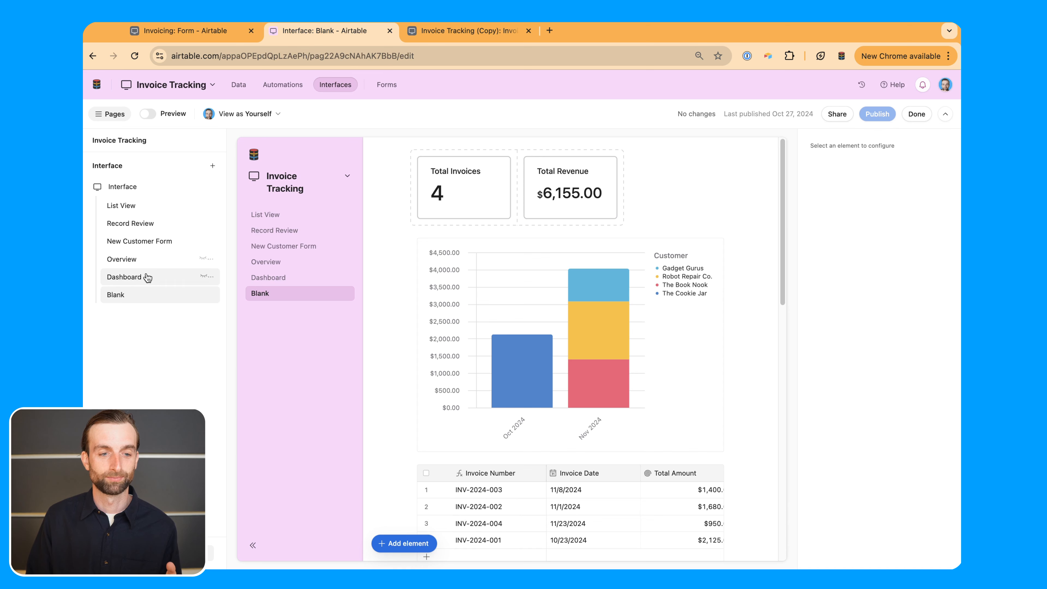
click(152, 282)
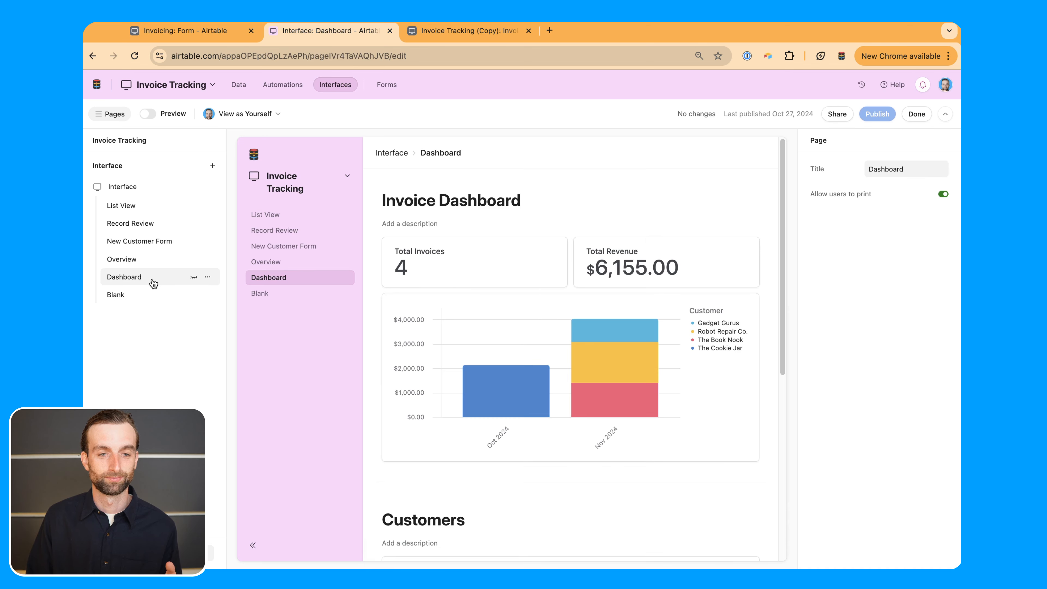